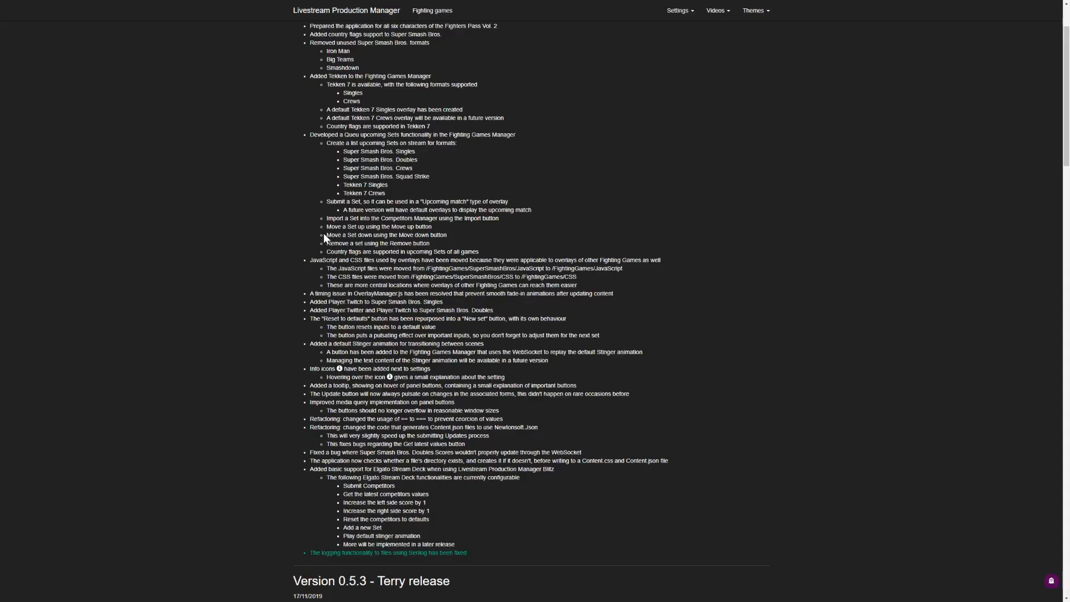
# Examine the release notes of version 0.6 and the earlier releases, highlighting the list of changes for version 0.5.2
pyautogui.scroll(2, 316, 229)
pyautogui.scroll(-1, 324, 142)
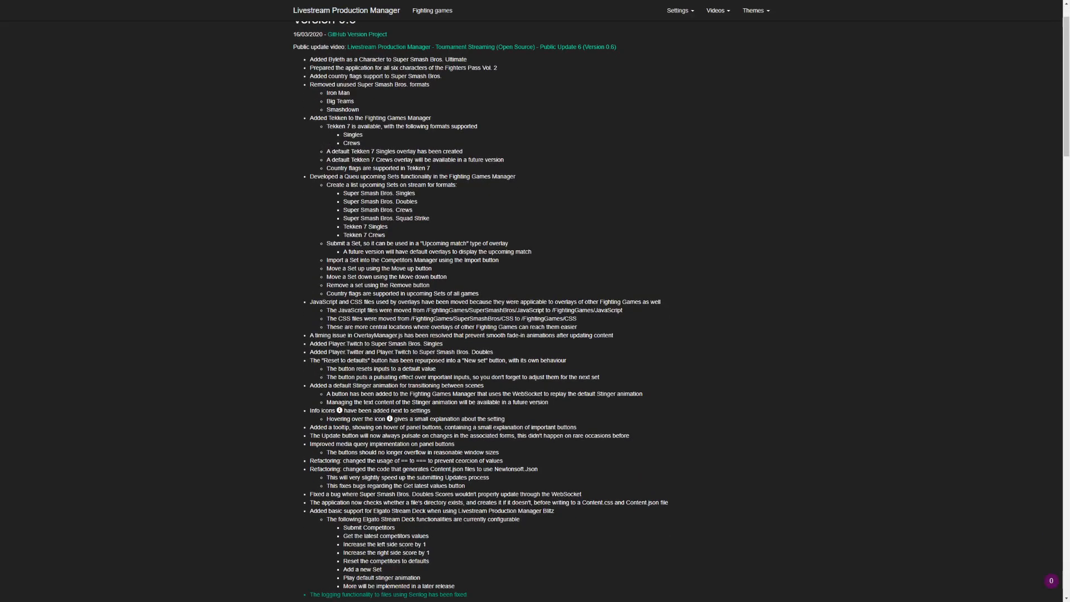
pyautogui.moveTo(464, 589); pyautogui.dragTo(289, 70)
pyautogui.click(435, 215)
pyautogui.scroll(-7, 436, 215)
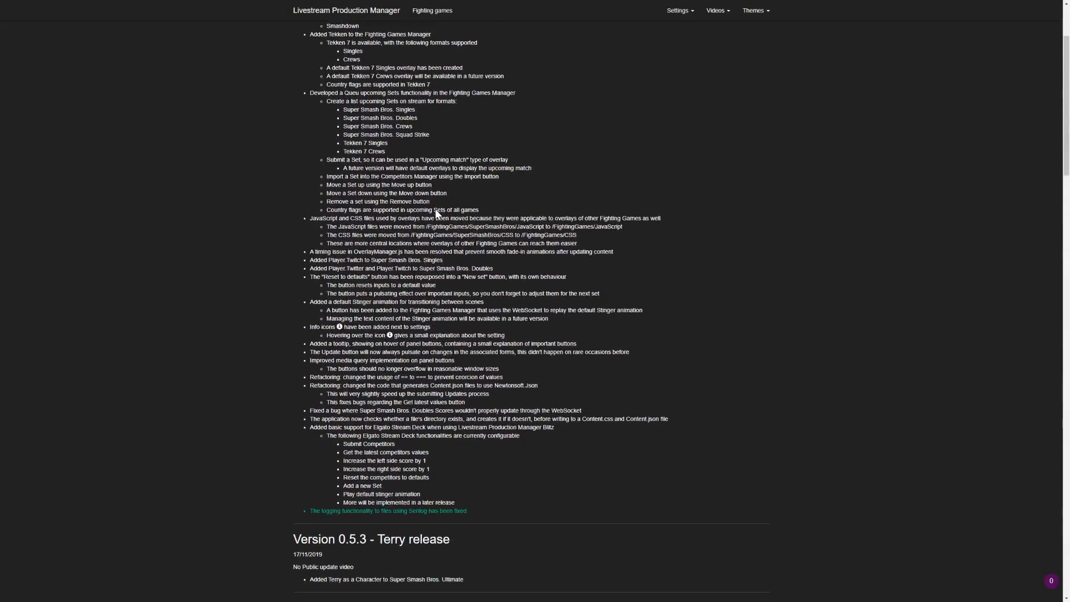
pyautogui.scroll(-3, 436, 272)
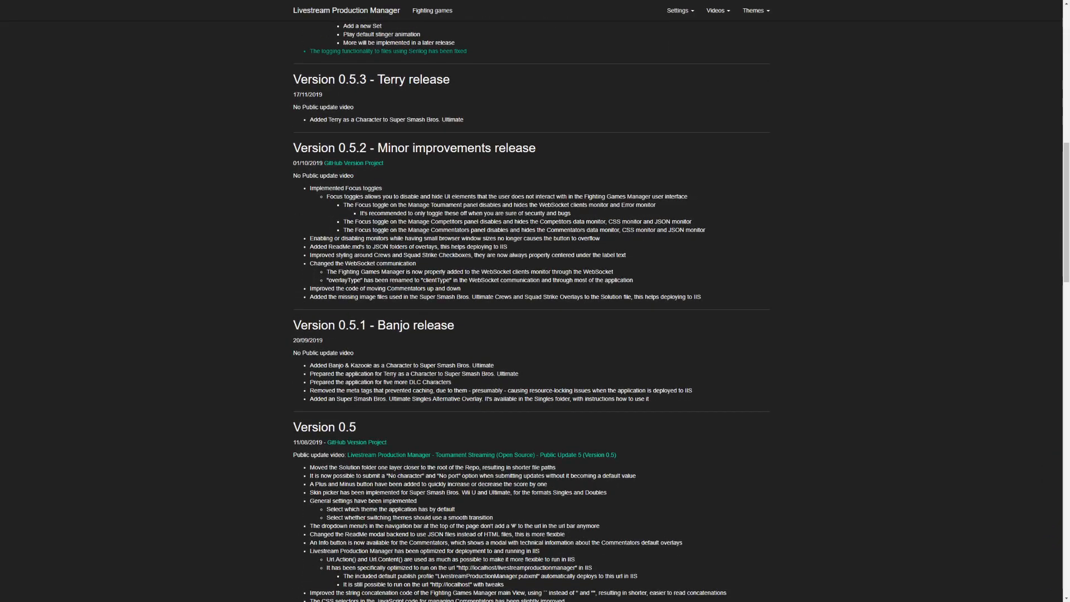
pyautogui.scroll(4, 398, 313)
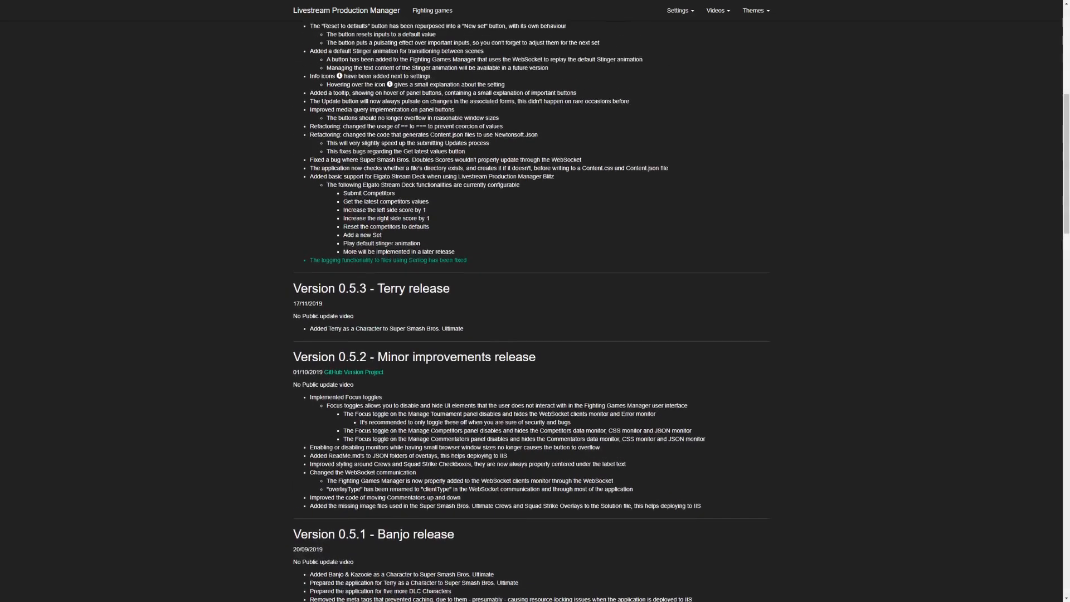
pyautogui.scroll(-3, 391, 205)
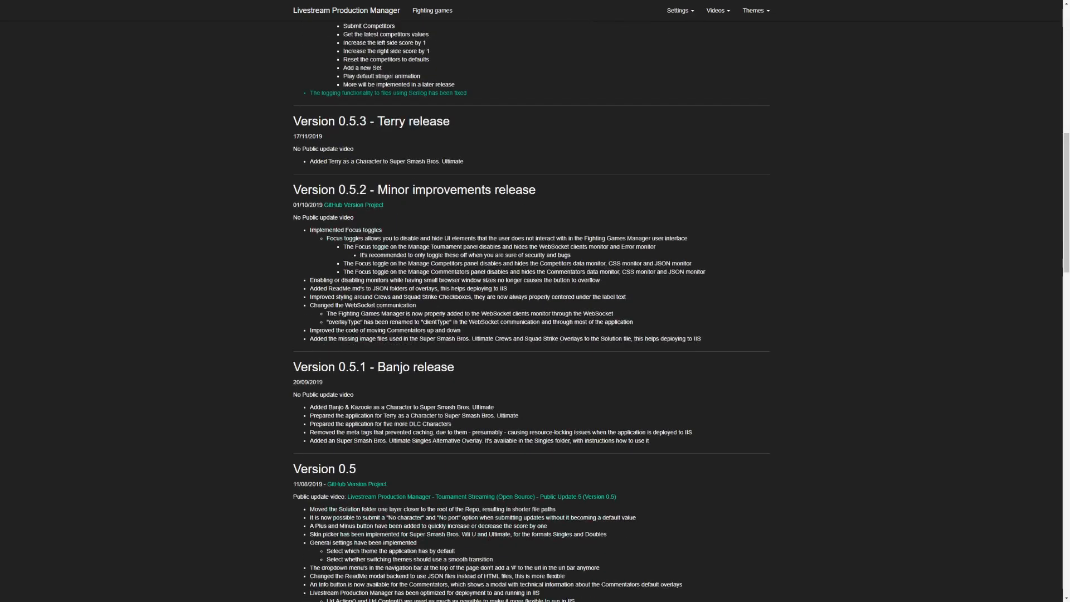
pyautogui.moveTo(384, 432); pyautogui.dragTo(374, 190)
pyautogui.click(364, 156)
pyautogui.moveTo(309, 229); pyautogui.dragTo(717, 347)
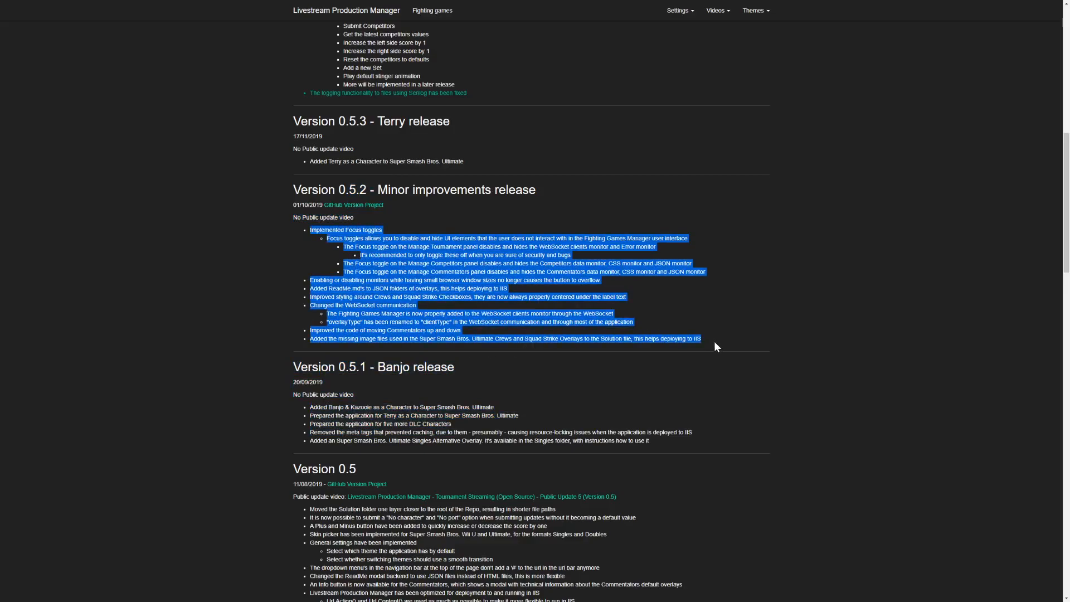
pyautogui.click(716, 347)
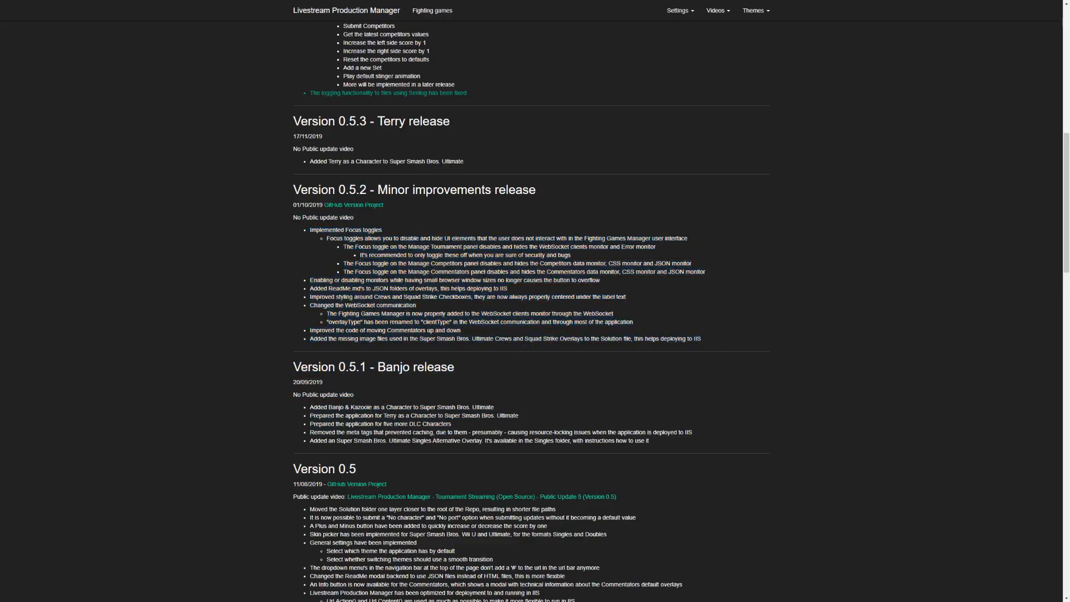
# Go back to the Fighting Games Manager and choose series Super Smash Bros., game Super Smash Bros. Ultimate and format Singles
pyautogui.hotkey('alt', 'Left')
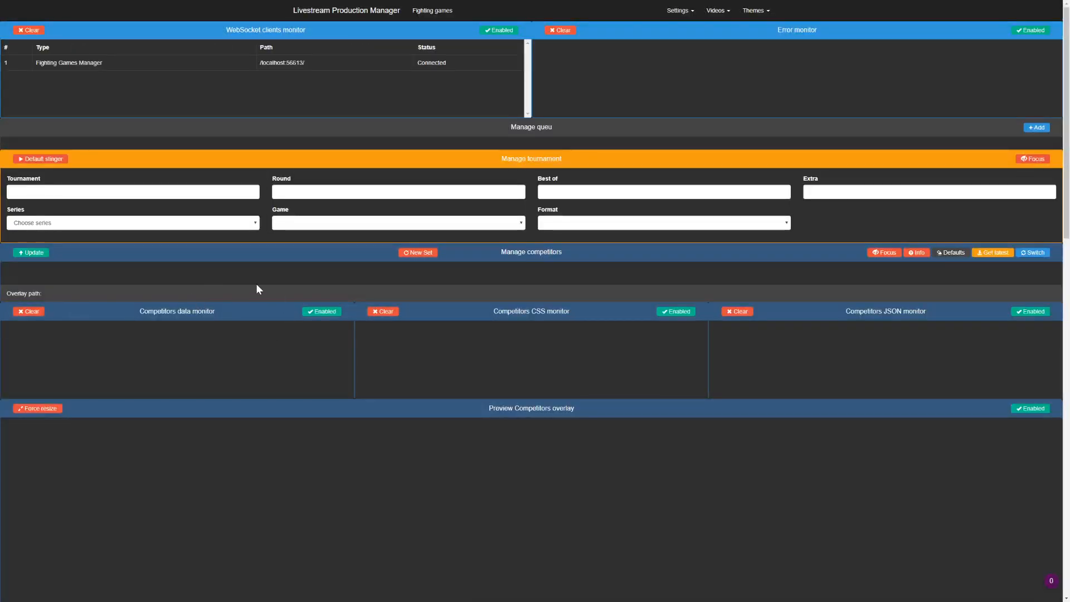
pyautogui.click(162, 224)
pyautogui.click(150, 235)
pyautogui.click(342, 223)
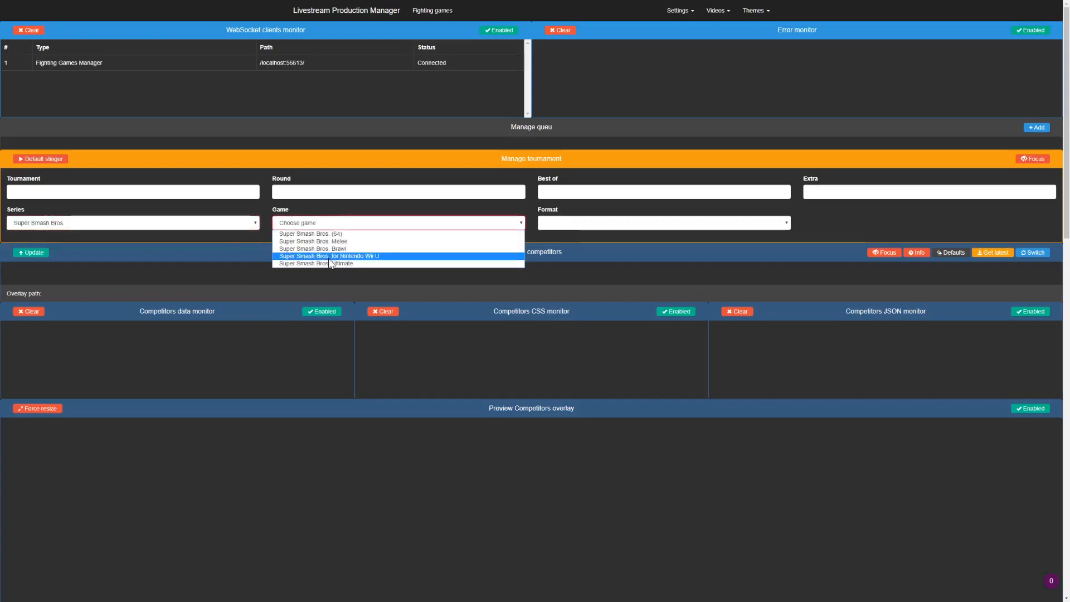
pyautogui.click(325, 263)
pyautogui.click(663, 223)
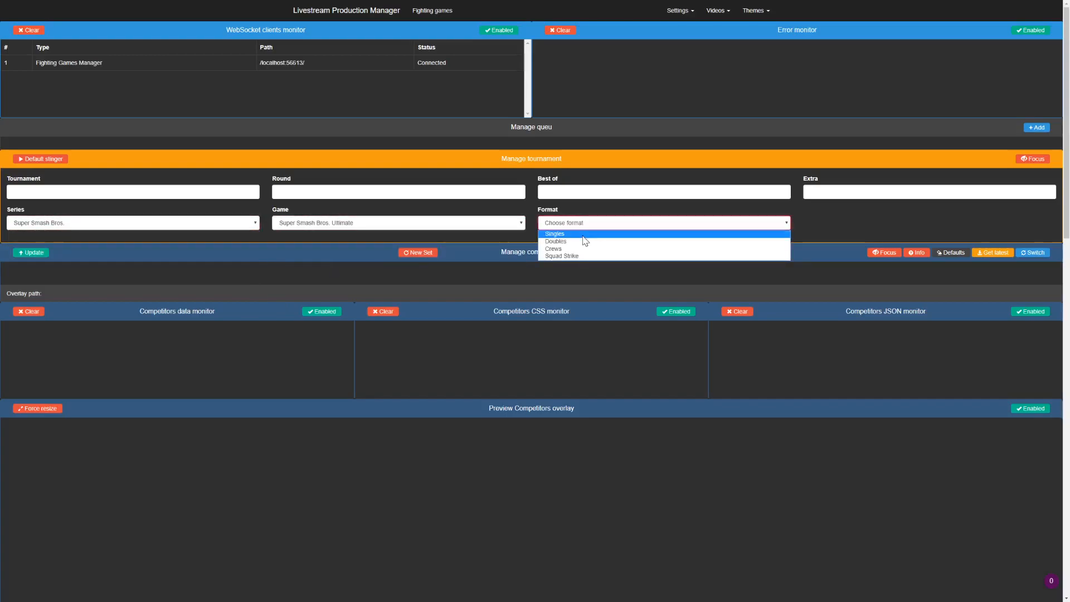
pyautogui.click(613, 235)
pyautogui.click(859, 224)
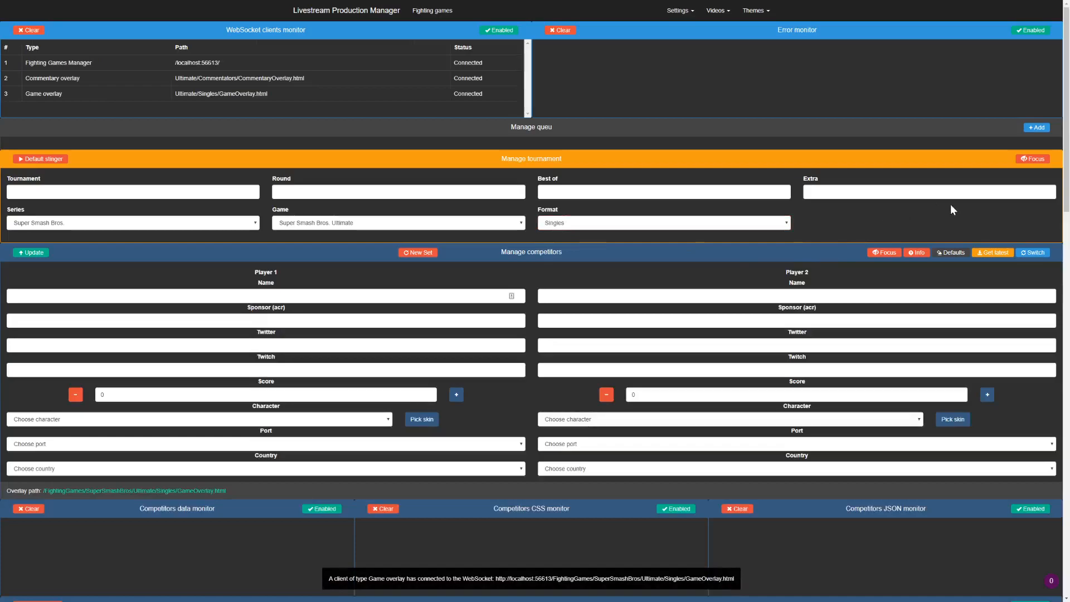
# Turn on Focus for the competitors panel and move the keyboard focus through to Player 1's Sponsor field
pyautogui.scroll(-3, 999, 207)
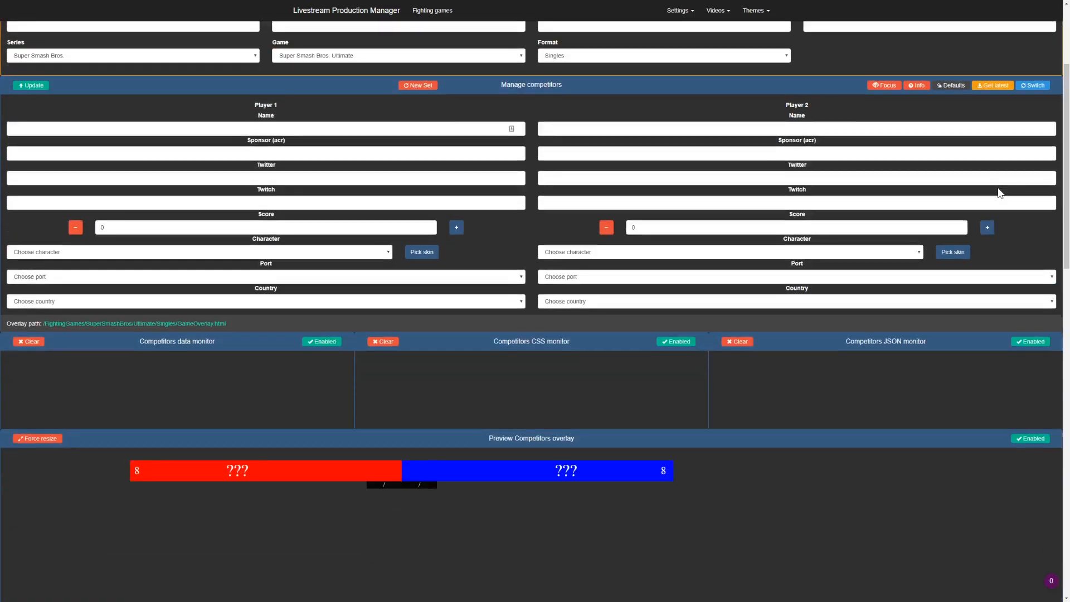
pyautogui.scroll(2, 981, 193)
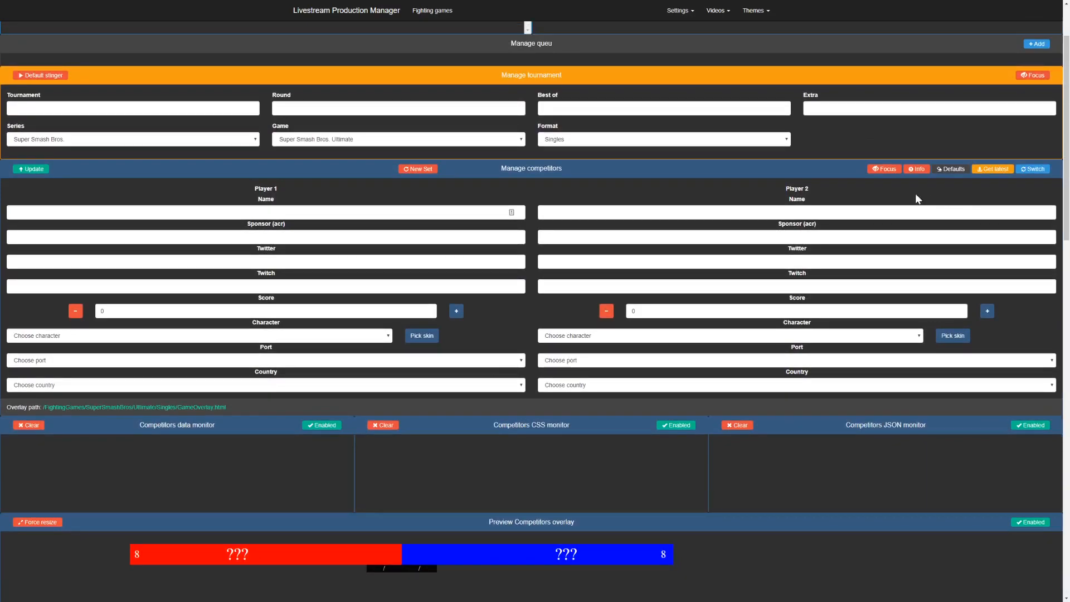
pyautogui.click(890, 171)
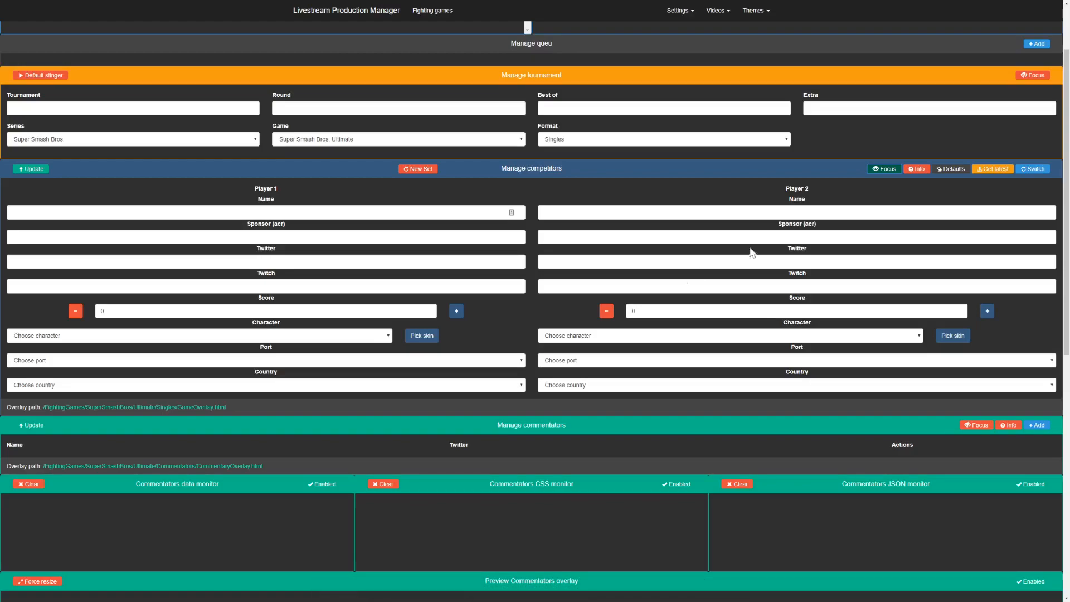
pyautogui.press('Tab')
pyautogui.press('Tab')
pyautogui.press('Tab')
pyautogui.press('Tab')
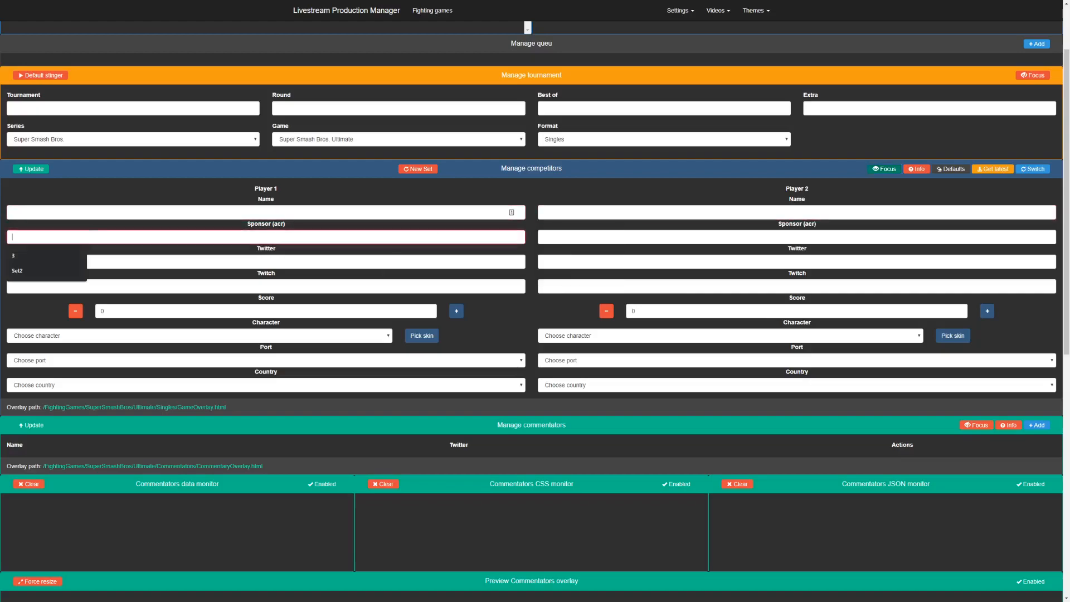
pyautogui.click(595, 178)
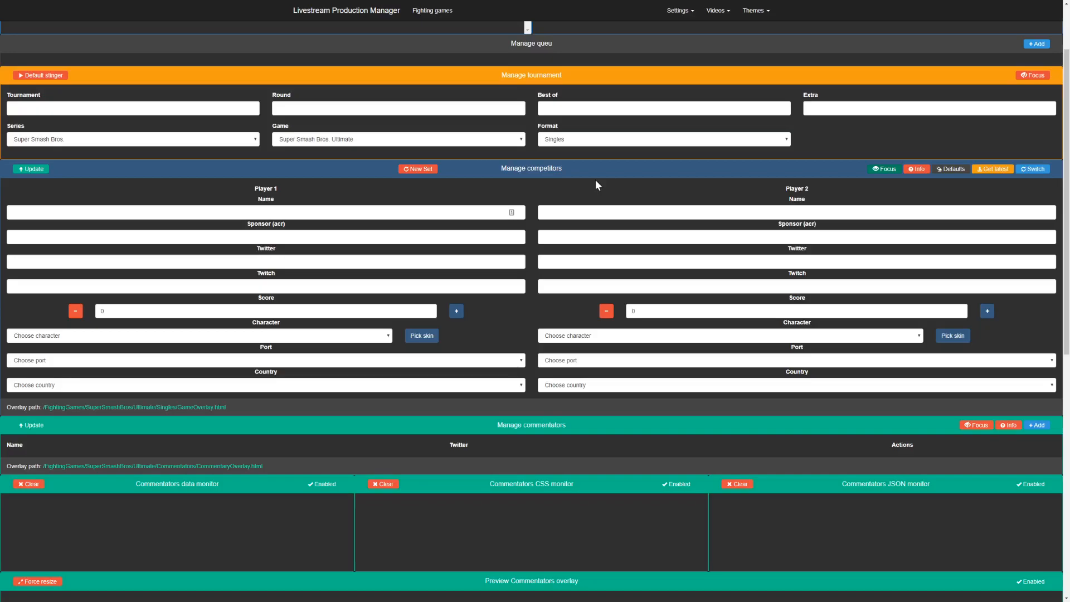
# View the commentators overlay preview and turn on Focus for the commentators panel
pyautogui.scroll(-3, 595, 180)
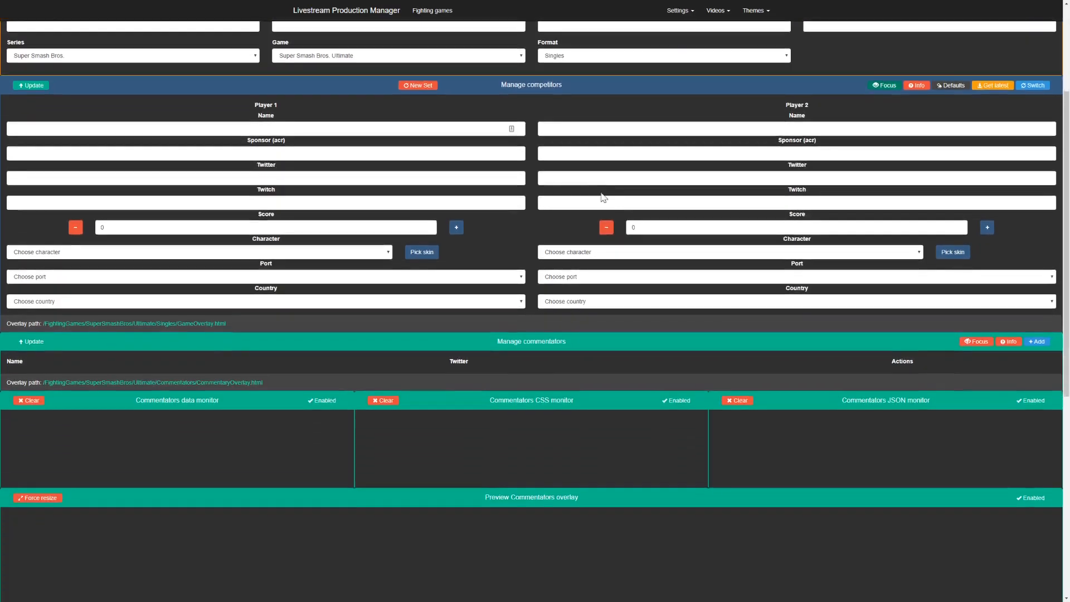
pyautogui.scroll(-5, 771, 328)
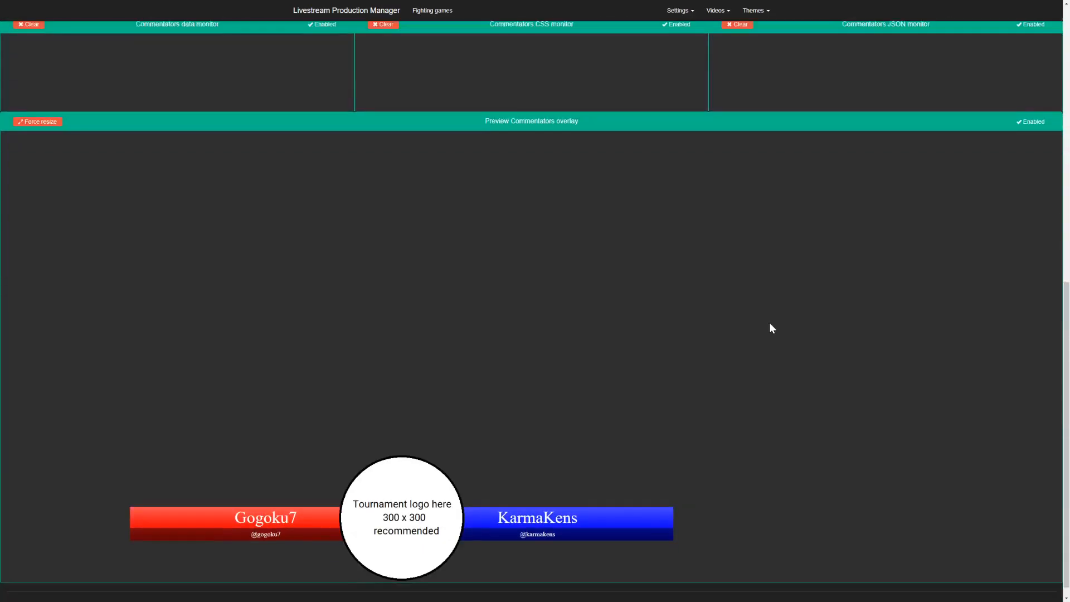
pyautogui.scroll(6, 772, 328)
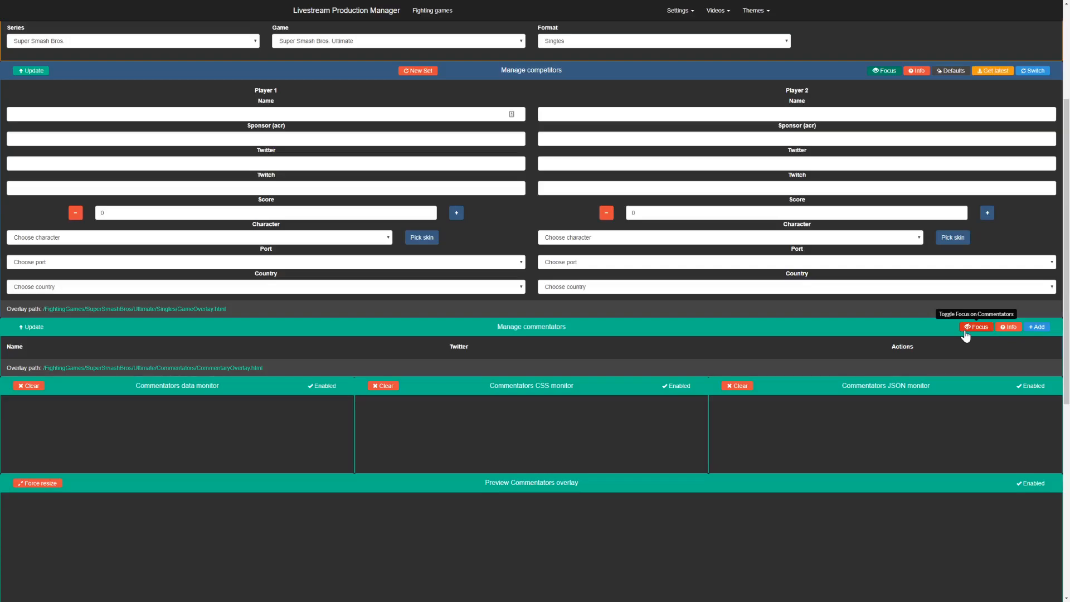
pyautogui.click(966, 330)
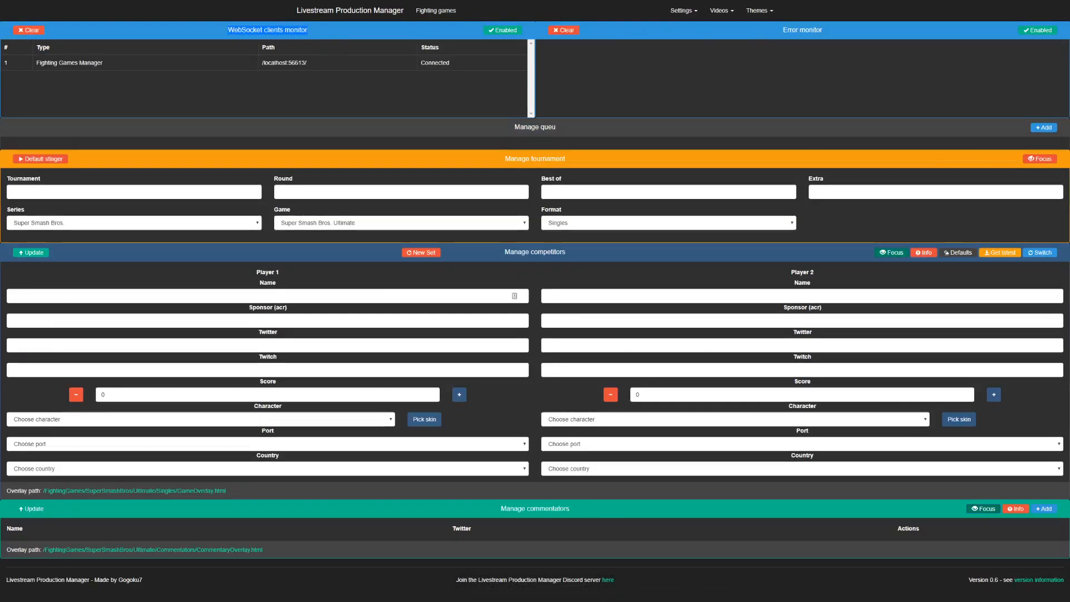
pyautogui.click(829, 30)
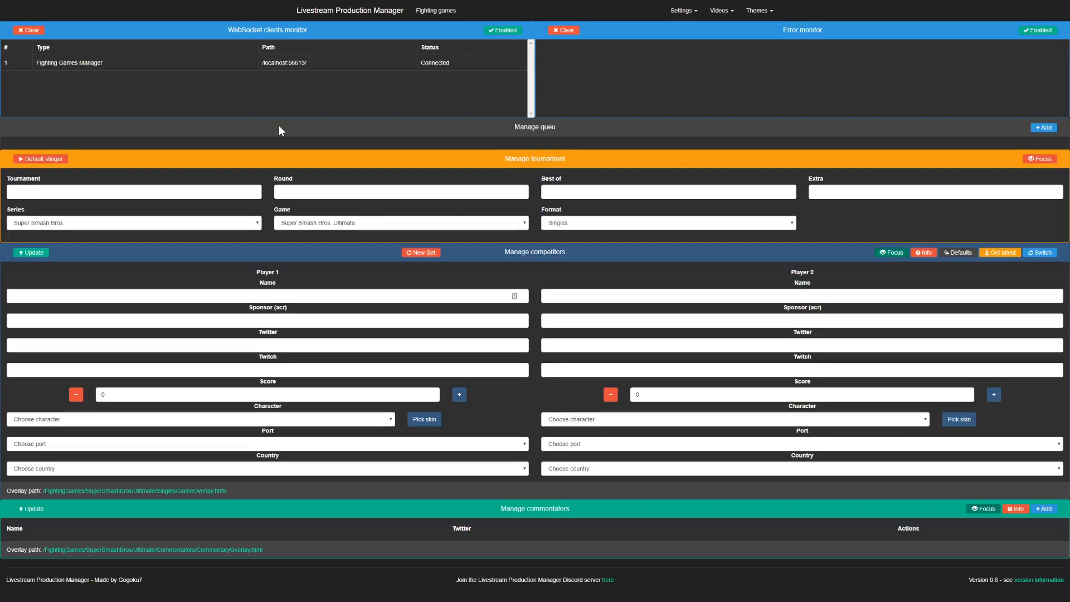
# Reload the Fighting Games Manager page and highlight the path of the connected client in the WebSocket clients monitor
pyautogui.press('F5')
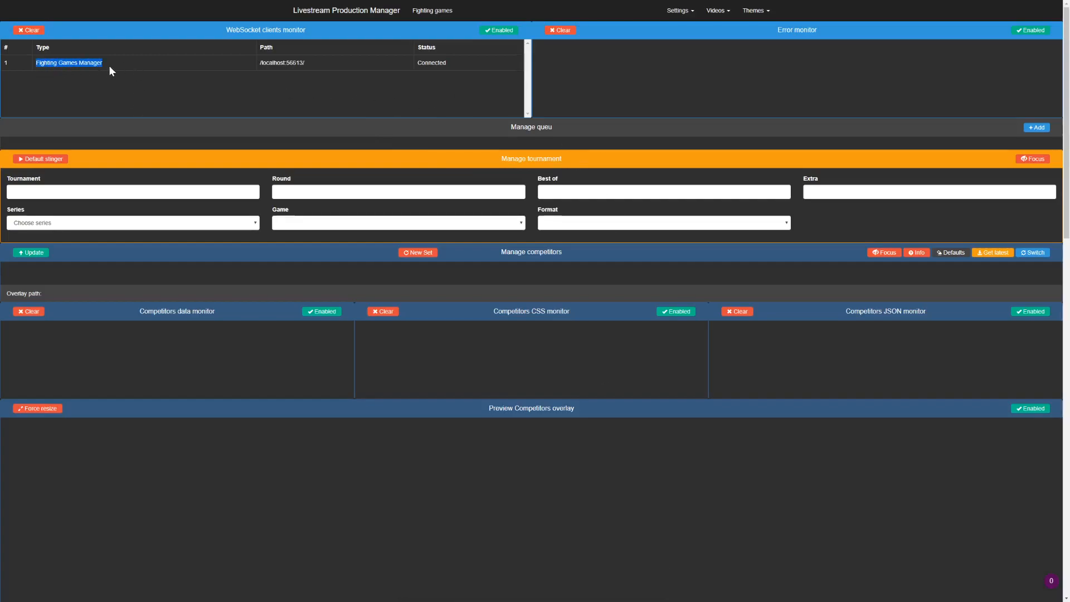
pyautogui.moveTo(260, 64); pyautogui.dragTo(307, 64)
pyautogui.click(395, 75)
# Choose series Super Smash Bros., game Super Smash Bros. Ultimate and format Crews for the tournament
pyautogui.click(184, 223)
pyautogui.click(159, 238)
pyautogui.click(363, 226)
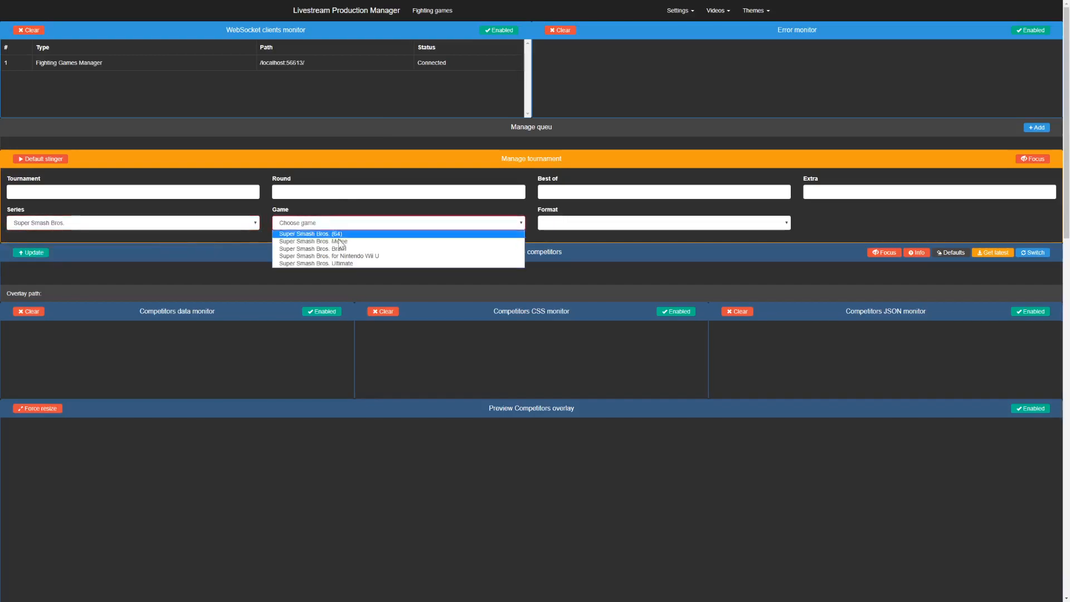
pyautogui.click(329, 263)
pyautogui.click(585, 223)
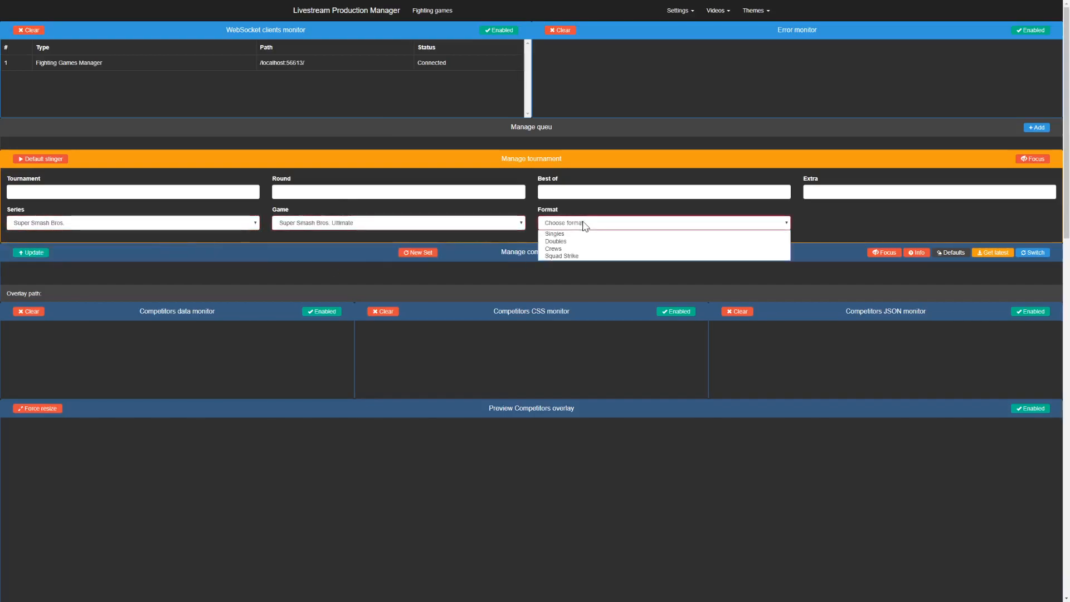
pyautogui.click(567, 250)
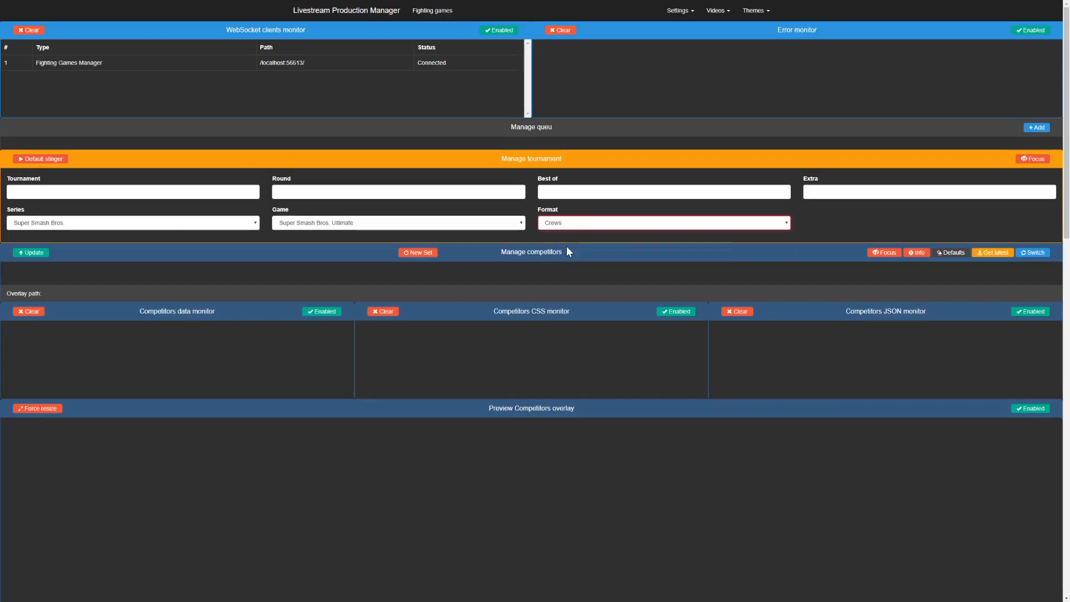
# Set the number of players per crew to 2 and update the player list
pyautogui.scroll(-1, 567, 246)
pyautogui.click(535, 380)
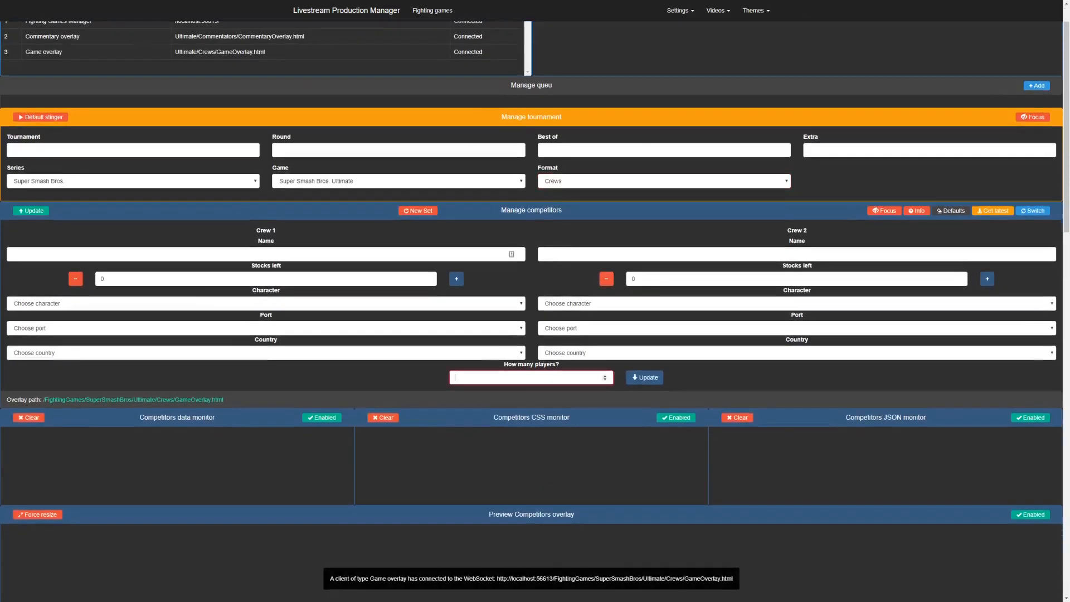
pyautogui.write('2')
pyautogui.click(656, 381)
pyautogui.scroll(-2, 656, 387)
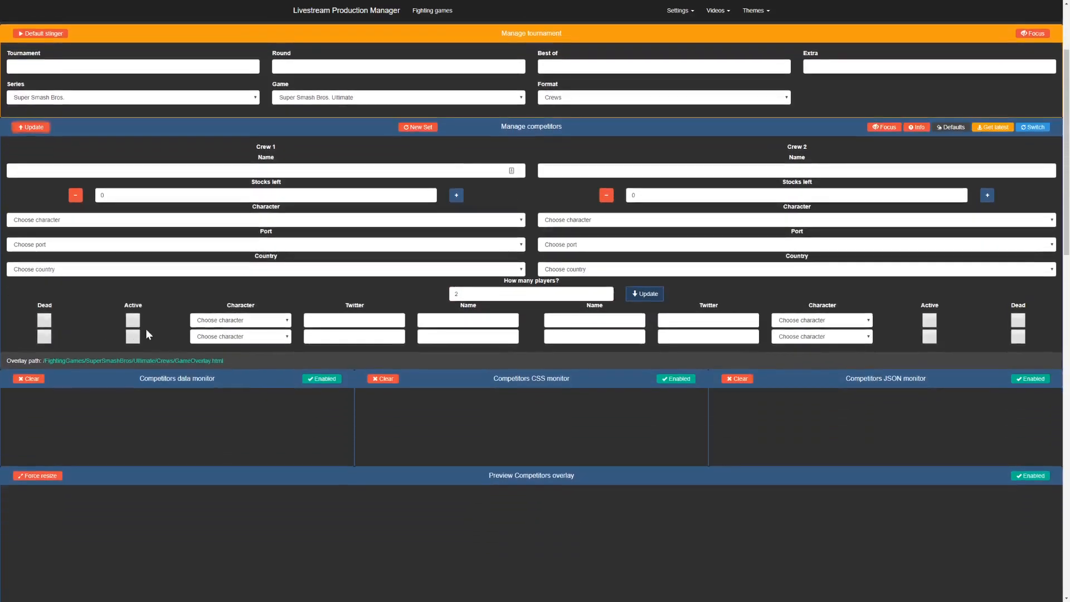
# Toggle the Active and Dead checkboxes of Crew 1's first player on and off
pyautogui.moveTo(92, 319); pyautogui.dragTo(134, 310)
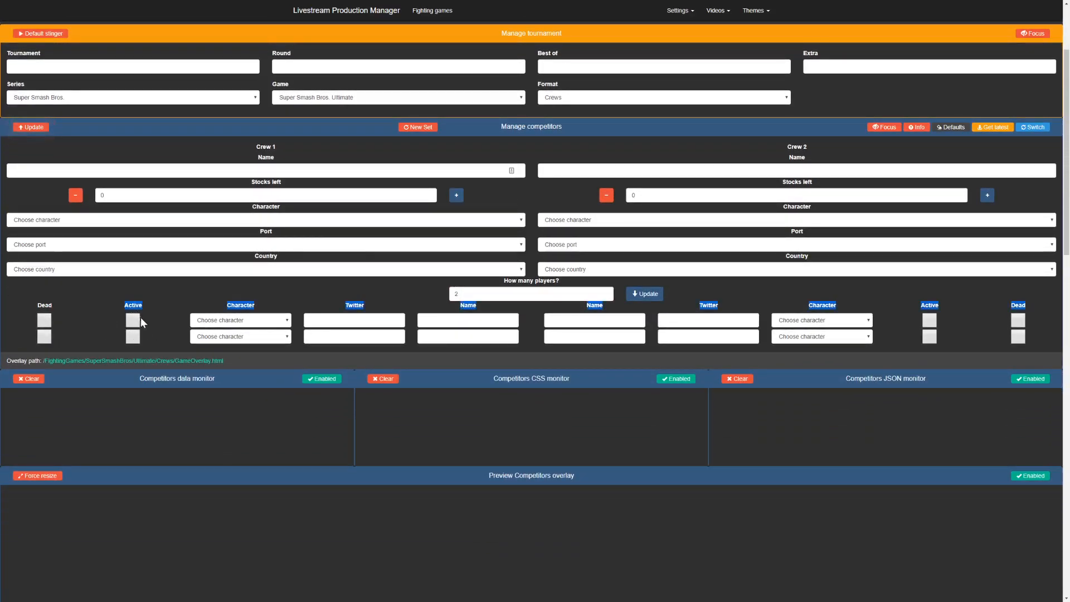
pyautogui.click(134, 322)
pyautogui.click(44, 322)
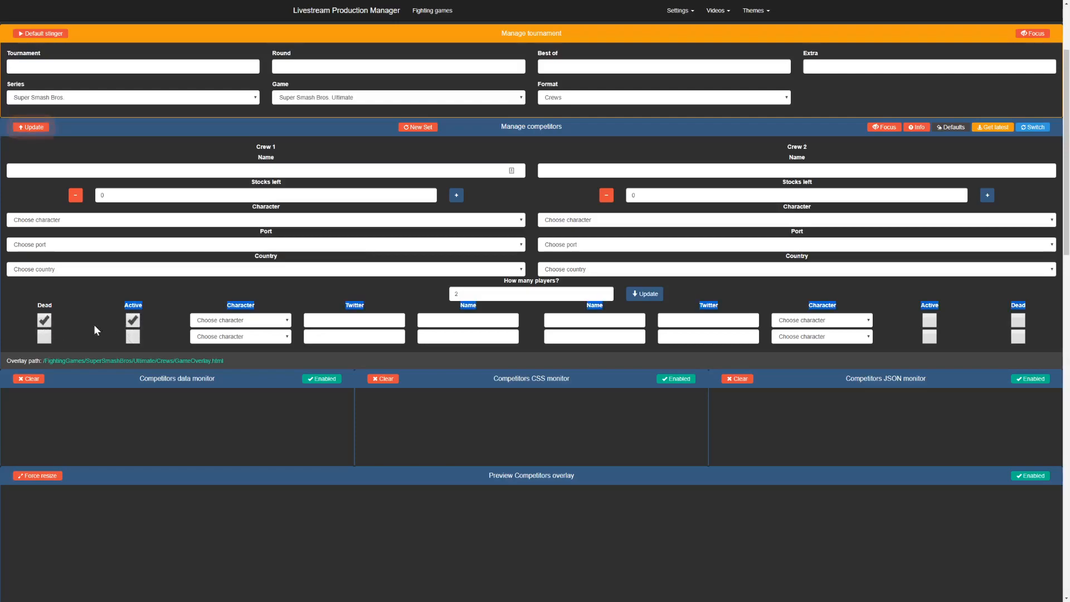
pyautogui.click(148, 318)
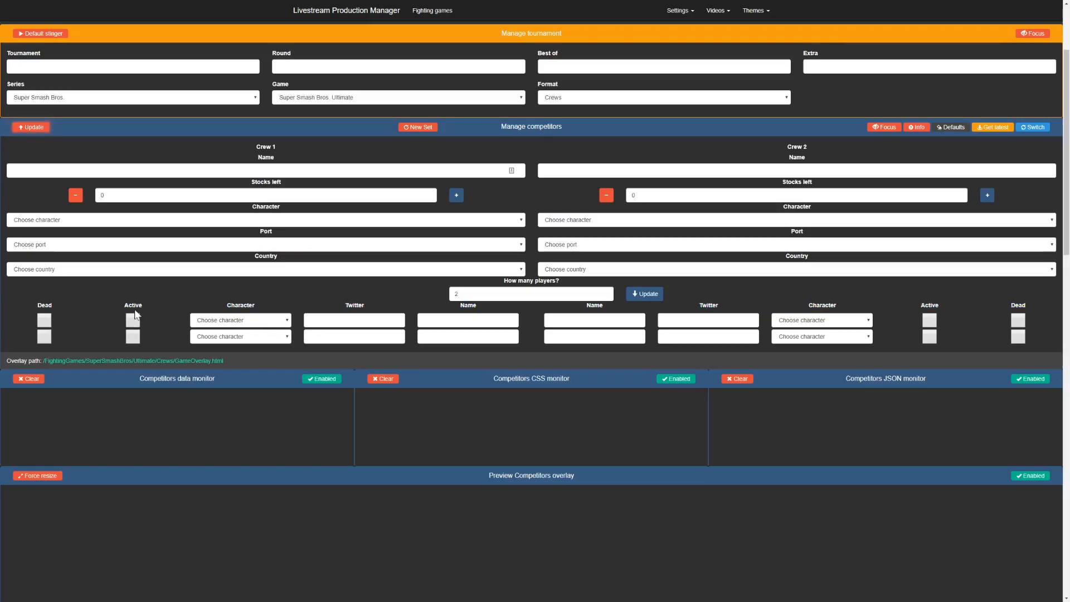
pyautogui.click(132, 320)
# Add two commentator rows and move the second one up
pyautogui.scroll(2, 119, 320)
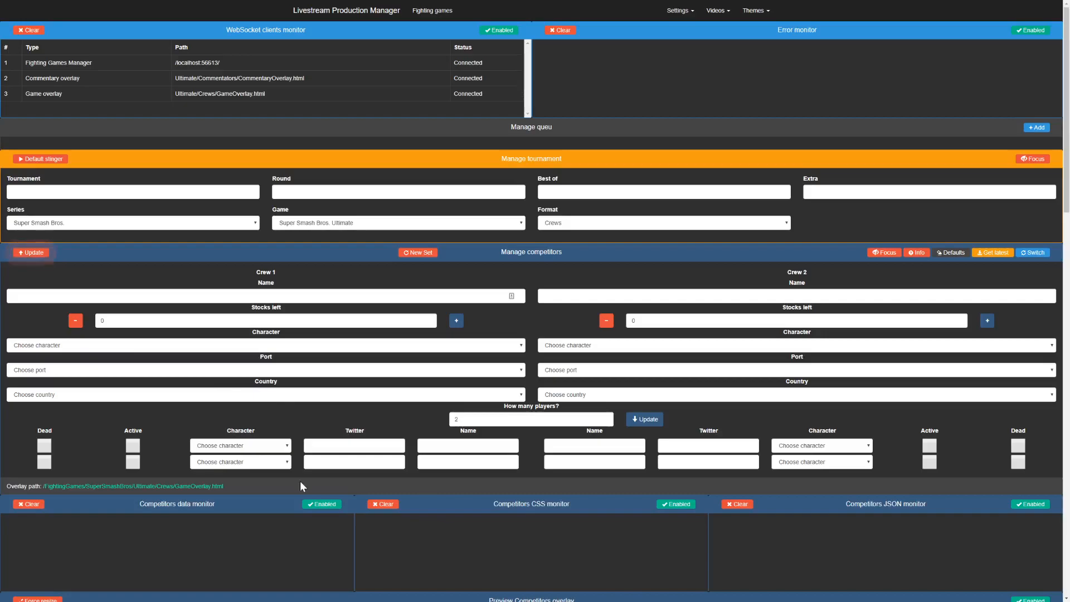
pyautogui.scroll(-15, 301, 481)
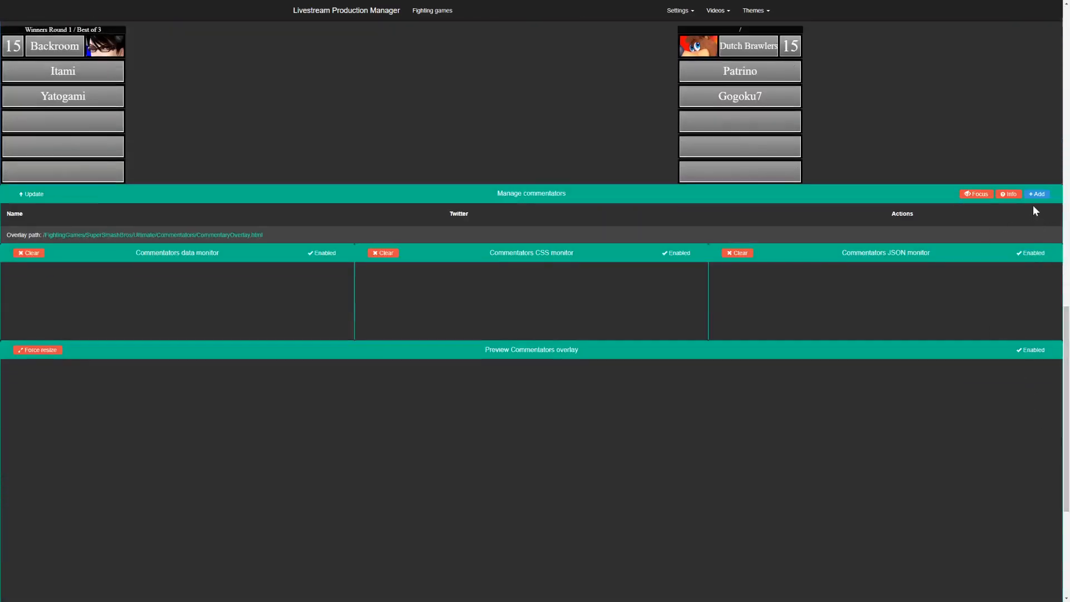
pyautogui.click(1037, 194)
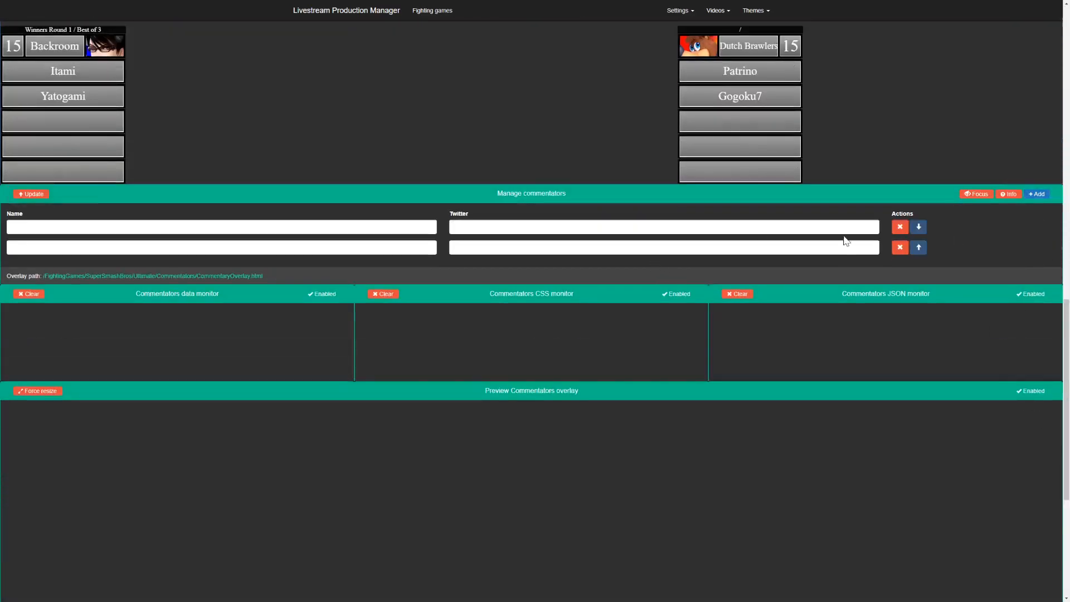
pyautogui.click(919, 248)
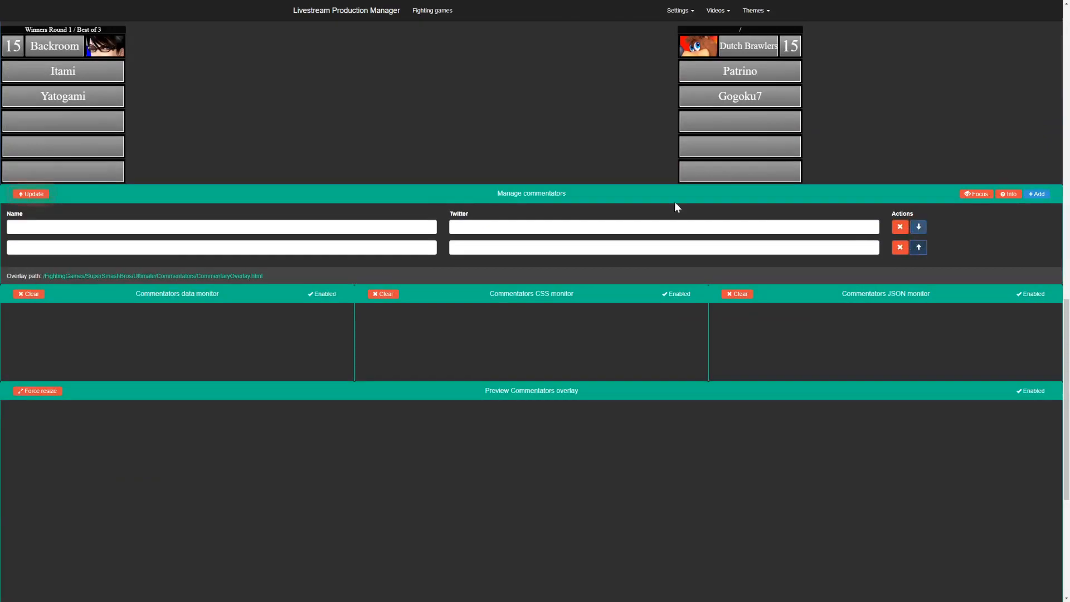
# Name the commentators Com 1 and Com 2, swap their order up and down, and view the commentators overlay preview
pyautogui.click(222, 227)
pyautogui.write('Com 1')
pyautogui.click(359, 247)
pyautogui.write('Com 2')
pyautogui.click(920, 249)
pyautogui.click(919, 226)
pyautogui.scroll(-5, 945, 308)
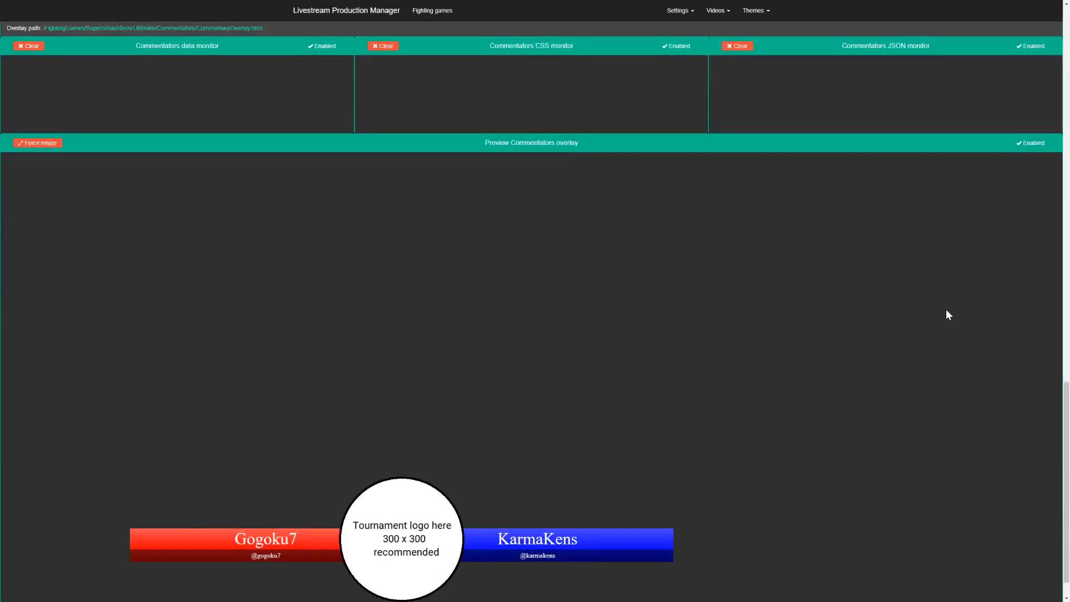
# Reload the fighting games manager page to clear its tournament and crew settings
pyautogui.scroll(15, 951, 318)
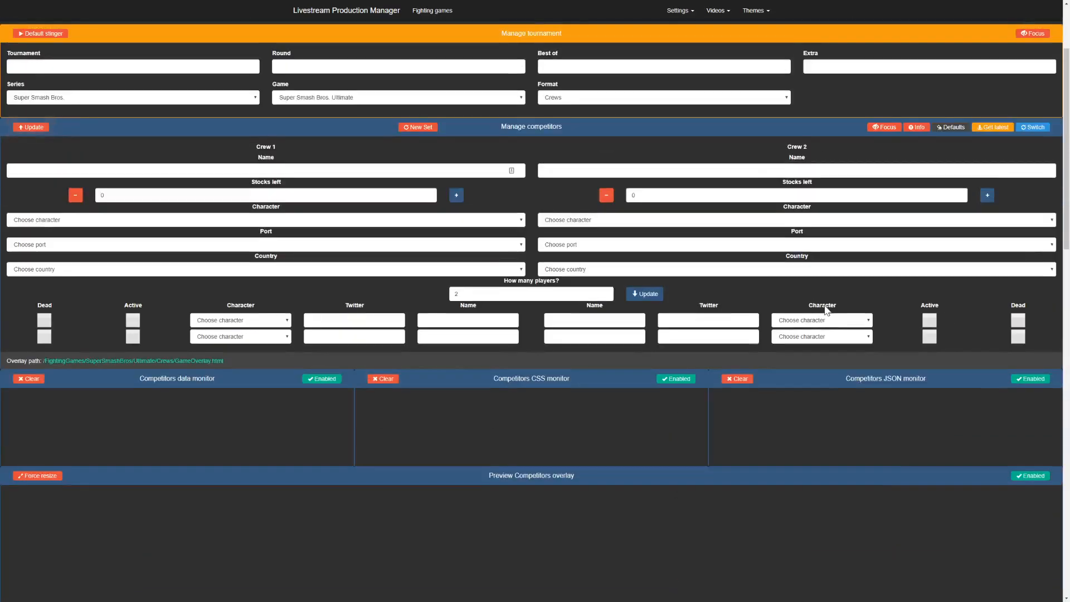
pyautogui.scroll(2, 819, 296)
pyautogui.press('F5')
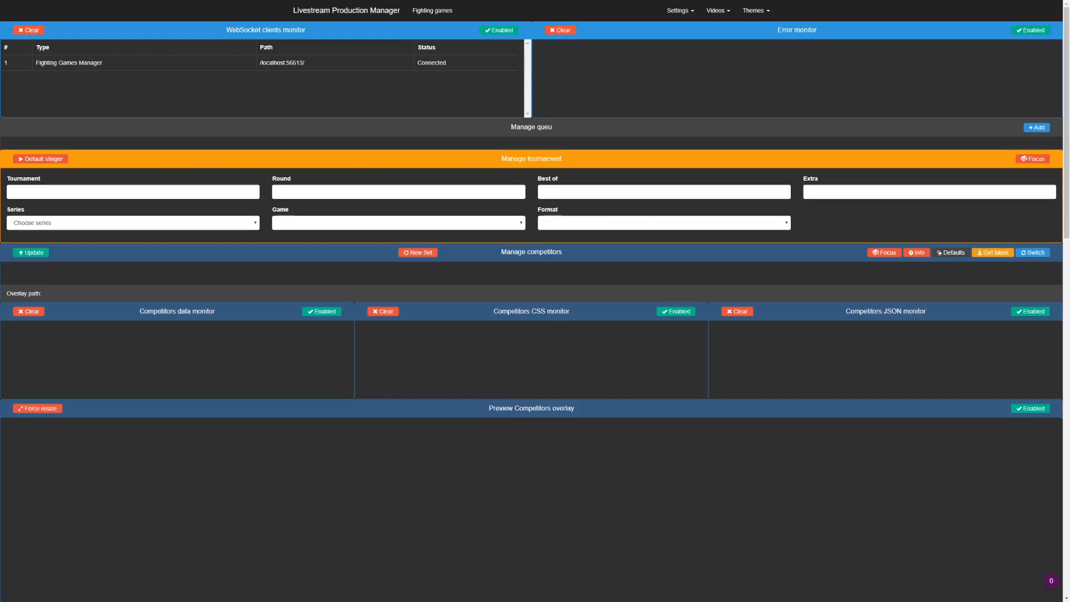
# Set the tournament's series to Super Smash Bros., the game to Super Smash Bros. Ultimate and the format to Singles
pyautogui.click(111, 223)
pyautogui.click(101, 239)
pyautogui.click(318, 223)
pyautogui.click(325, 263)
pyautogui.click(557, 223)
pyautogui.click(557, 241)
pyautogui.scroll(1, 155, 288)
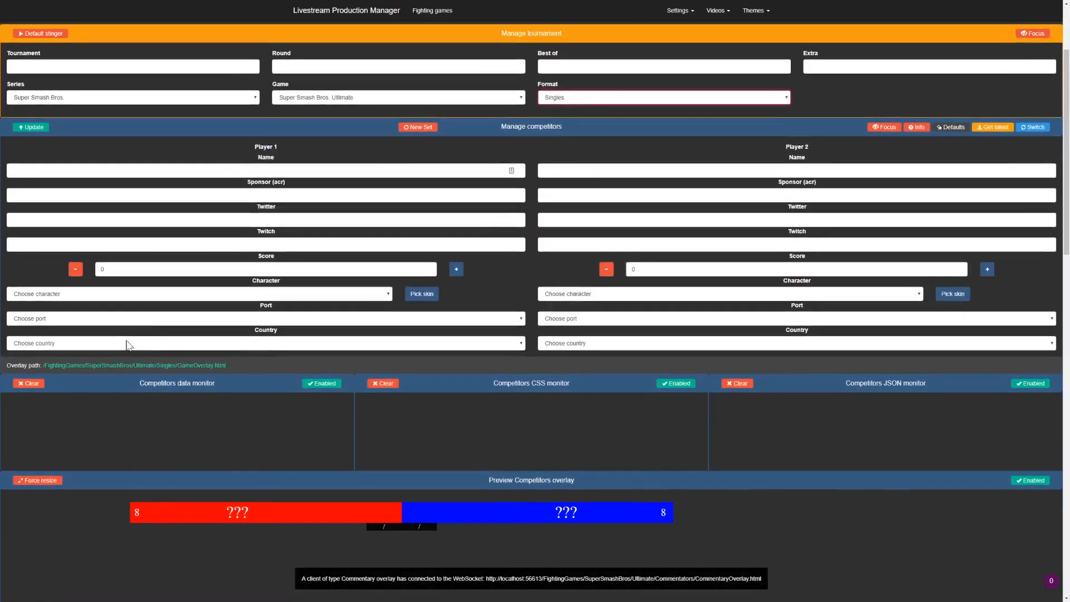
# Look through Player 1's character list down to the DLC characters and close it without choosing one
pyautogui.click(145, 298)
pyautogui.scroll(-10, 148, 326)
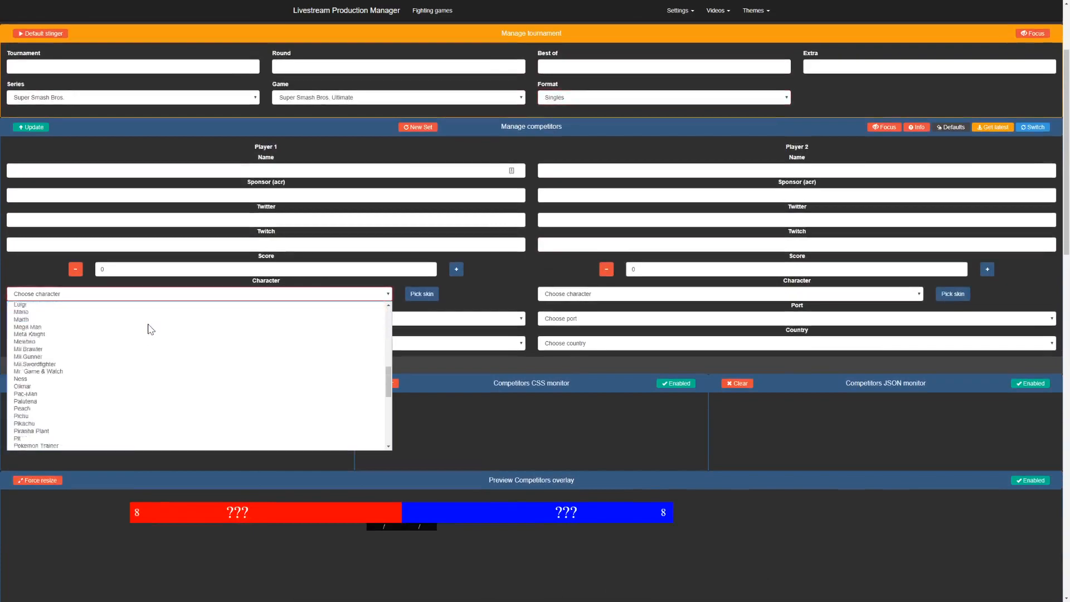
pyautogui.scroll(10, 77, 381)
pyautogui.scroll(1, 77, 381)
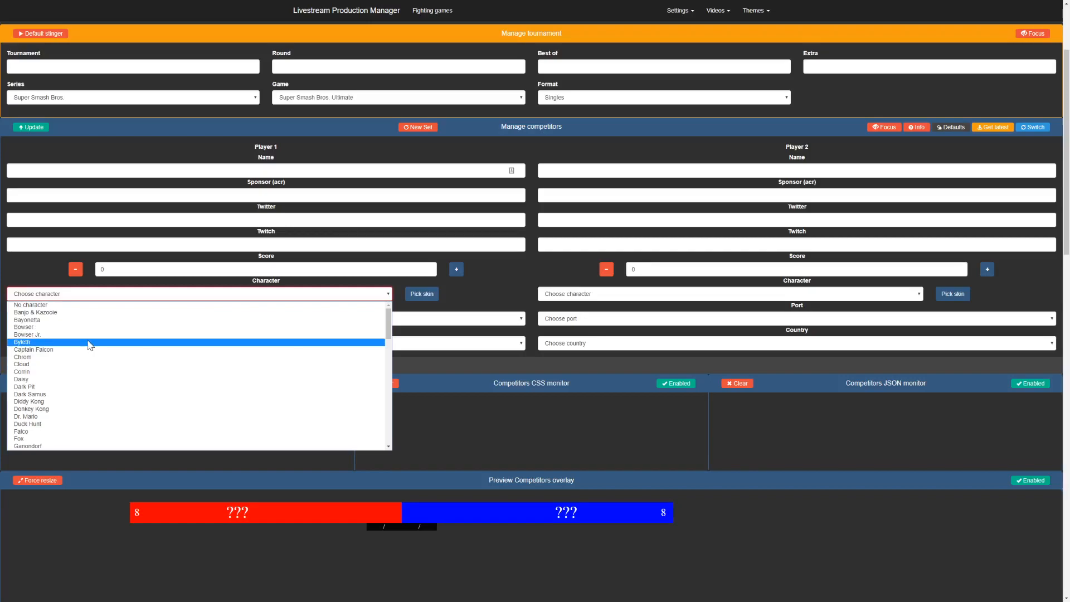
pyautogui.scroll(-10, 96, 350)
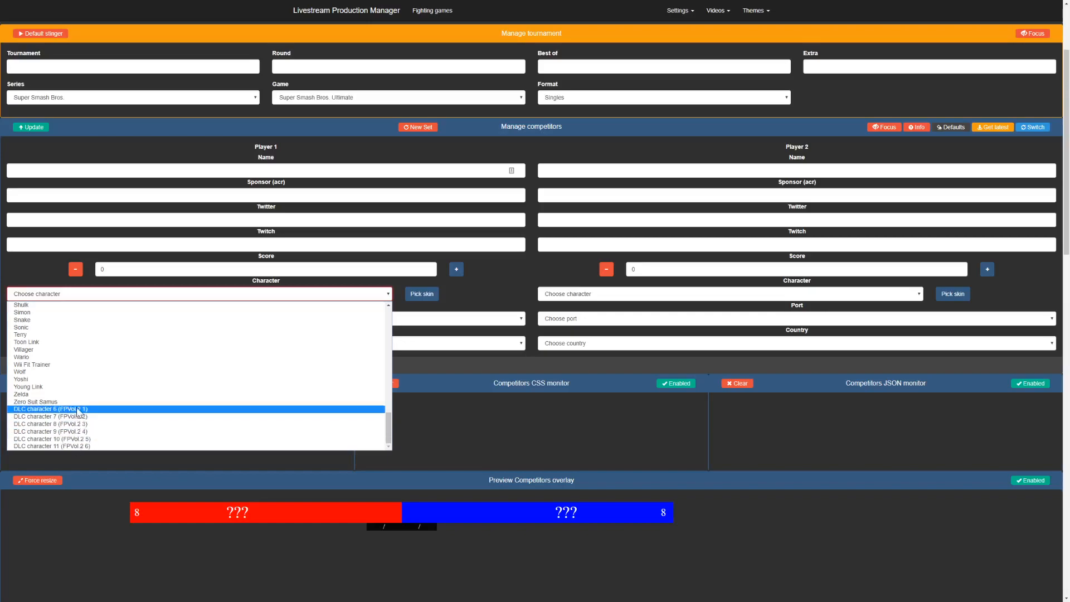
pyautogui.click(426, 373)
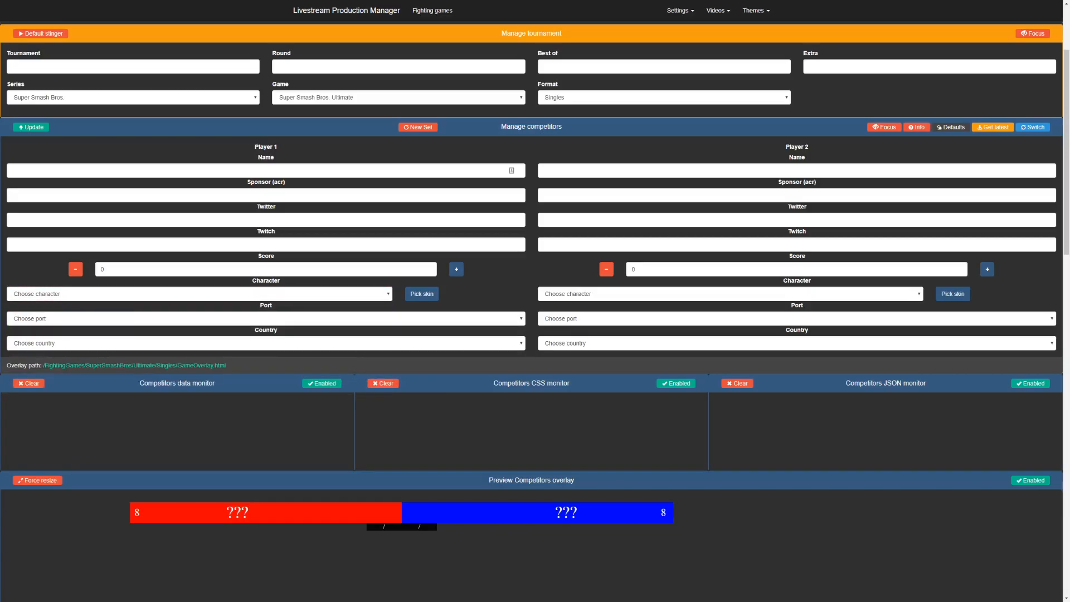
# Review the format options available for Super Smash Bros. Ultimate without changing the selected format
pyautogui.scroll(2, 109, 290)
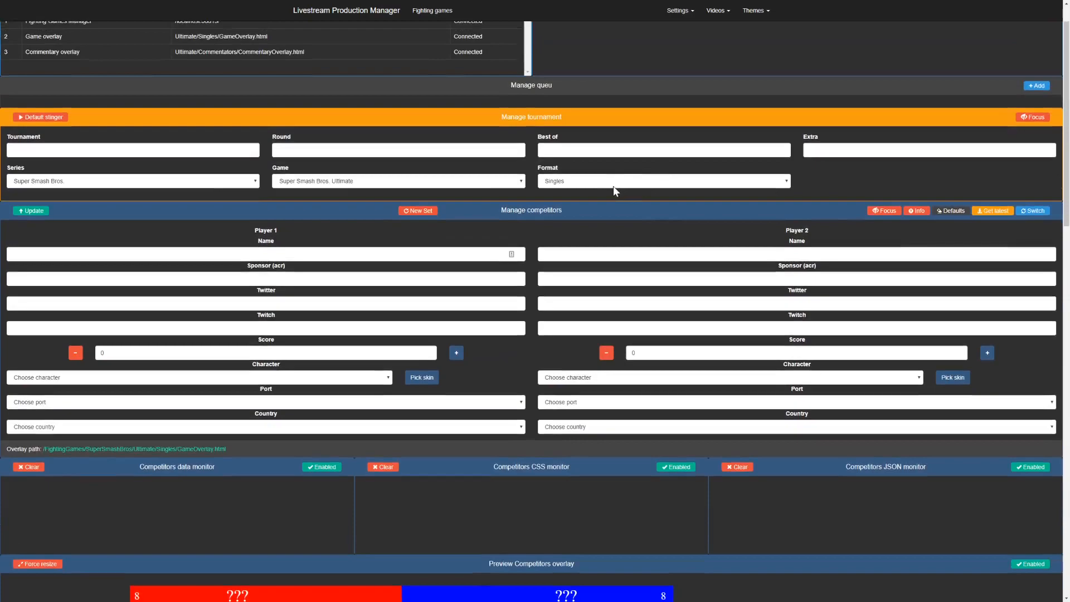
pyautogui.click(613, 185)
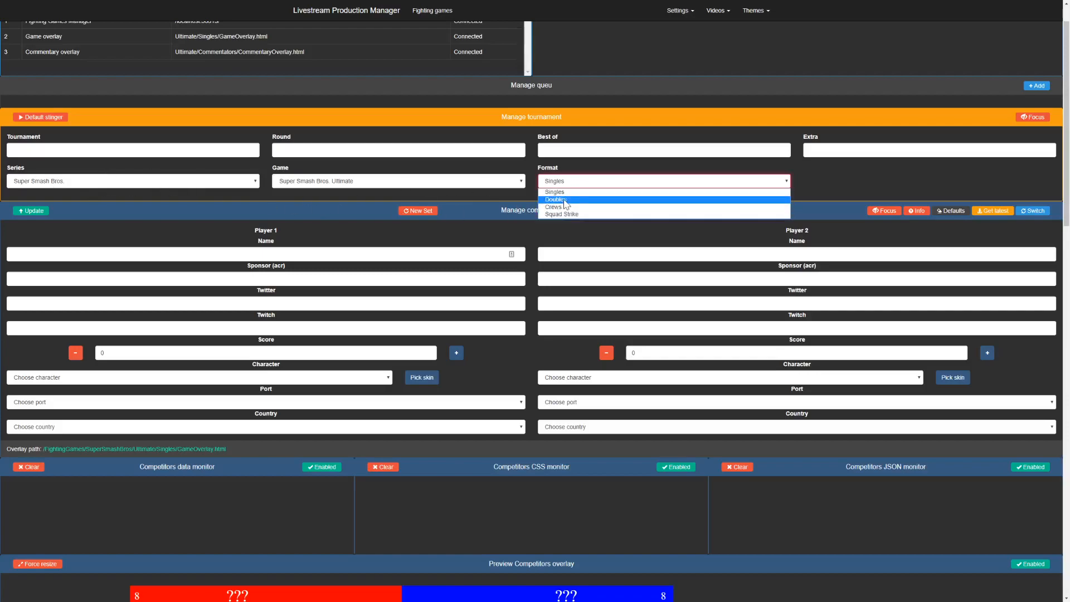
pyautogui.click(480, 206)
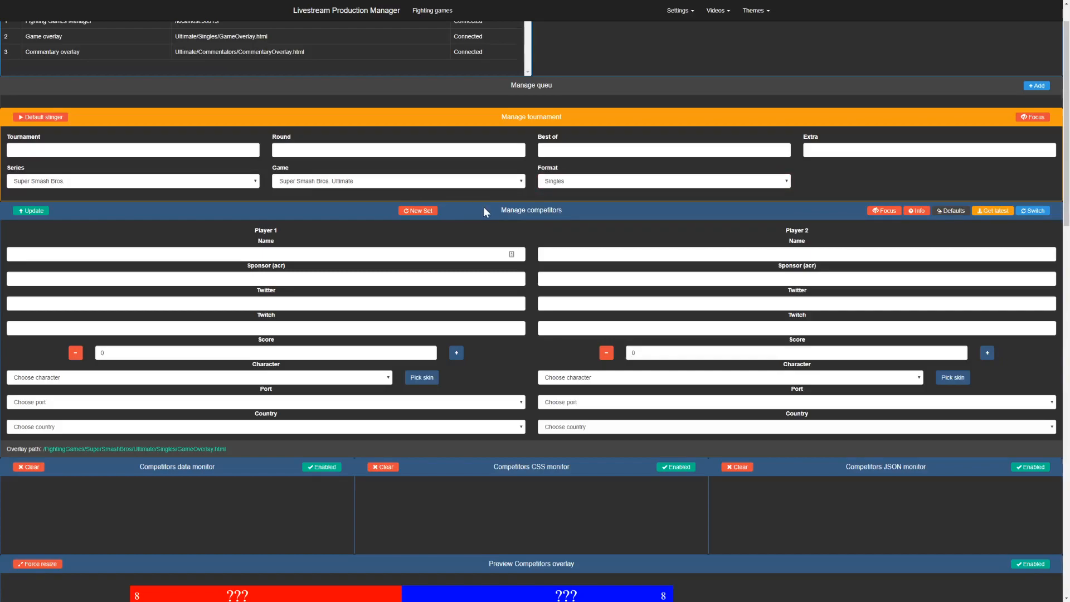
# Switch the cursor back and forth between the Twitch fields of Player 1 and Player 2 without entering anything
pyautogui.scroll(-2, 376, 216)
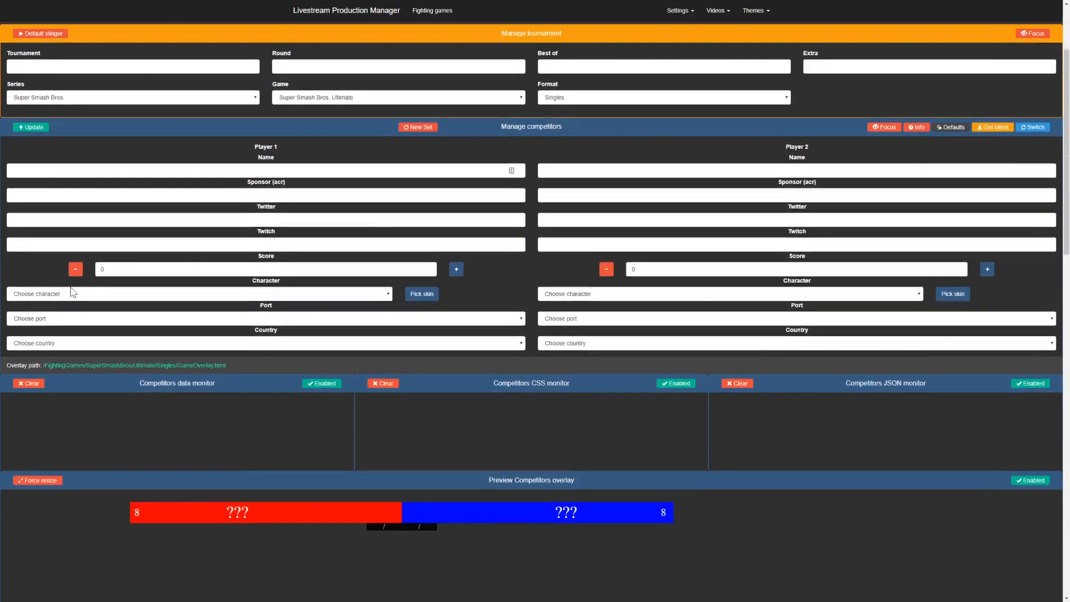
pyautogui.click(268, 245)
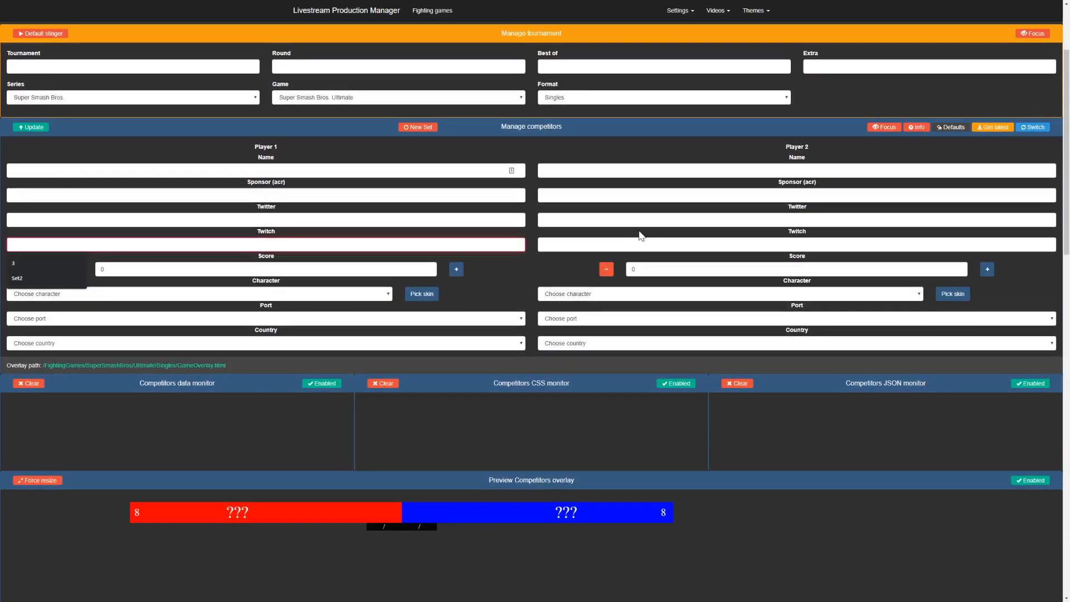
pyautogui.click(546, 244)
pyautogui.click(170, 239)
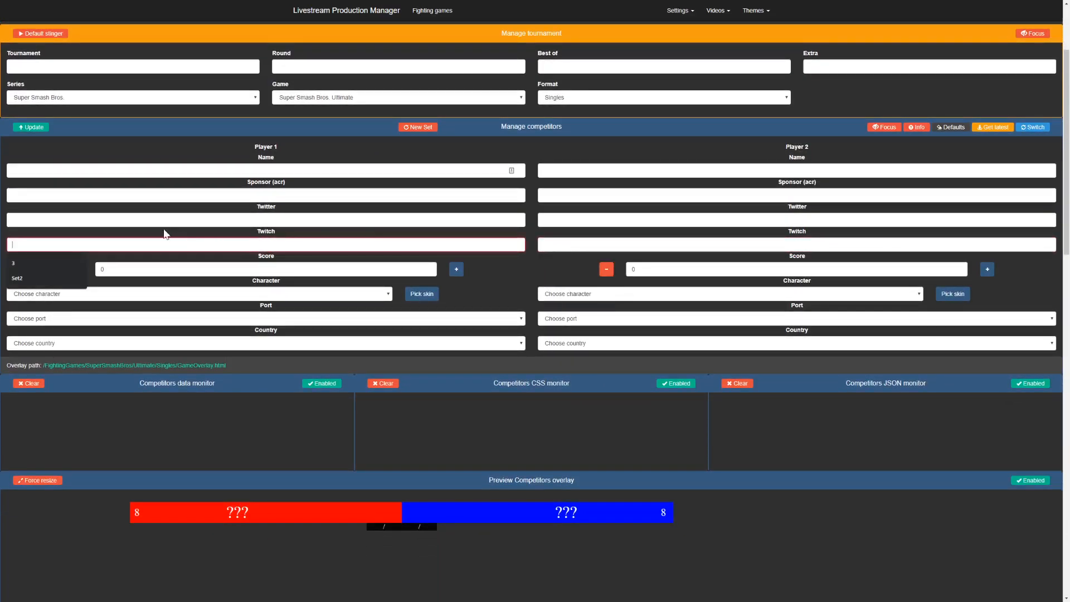
pyautogui.click(580, 245)
pyautogui.click(474, 245)
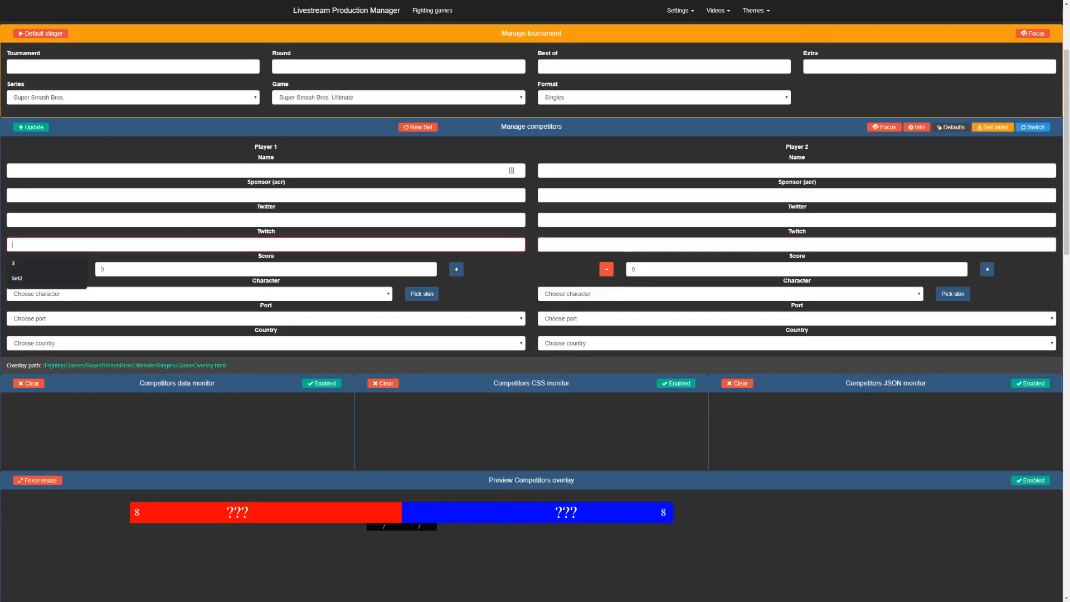
pyautogui.click(550, 245)
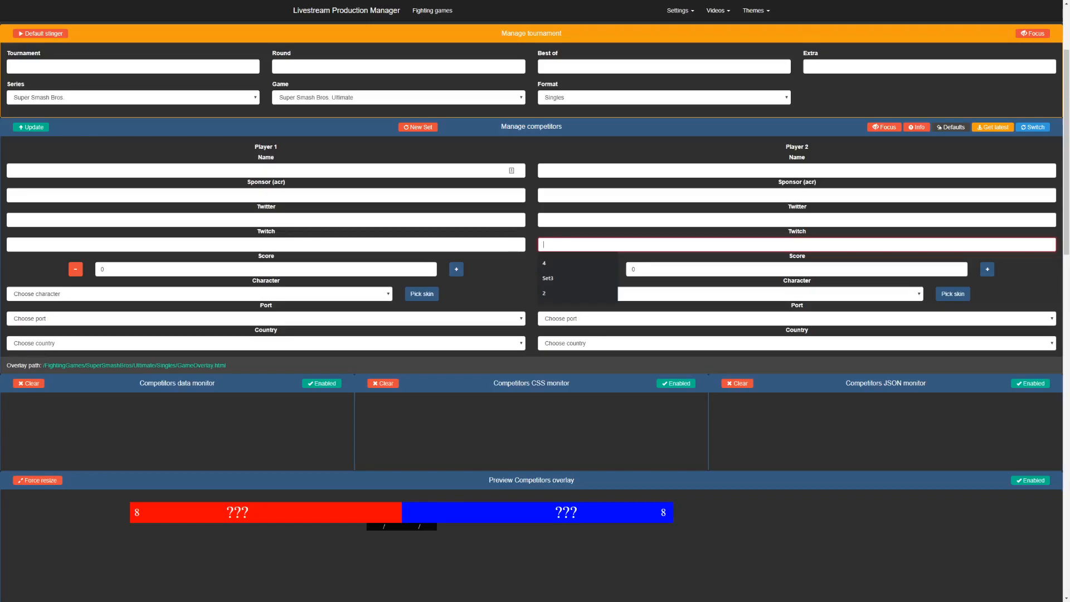
pyautogui.click(12, 244)
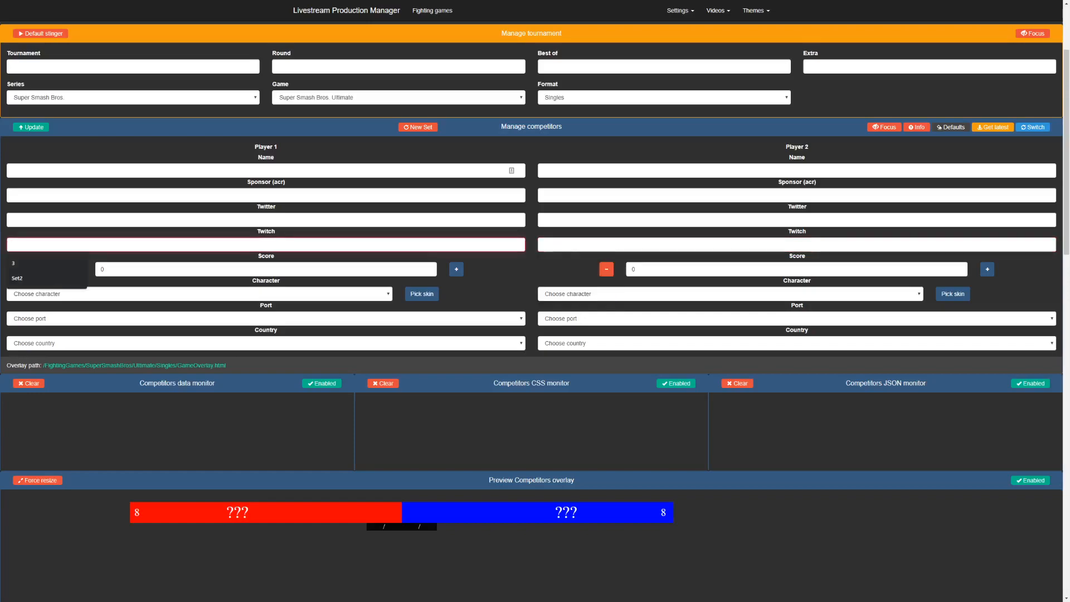
pyautogui.click(510, 296)
# Browse the full list of countries for Player 1 and choose Namibia
pyautogui.scroll(-1, 512, 297)
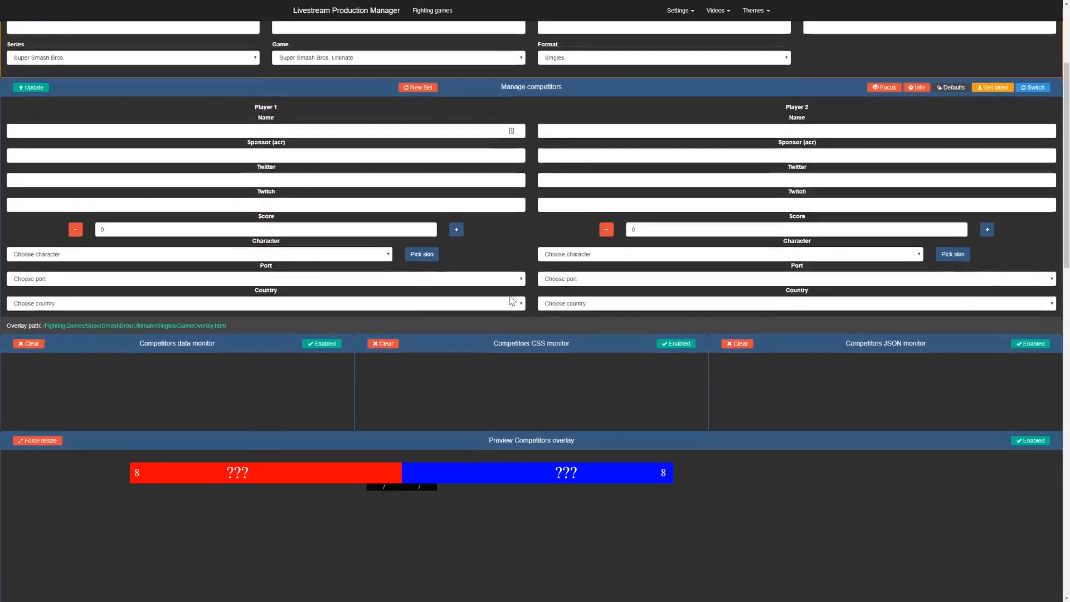
pyautogui.click(327, 304)
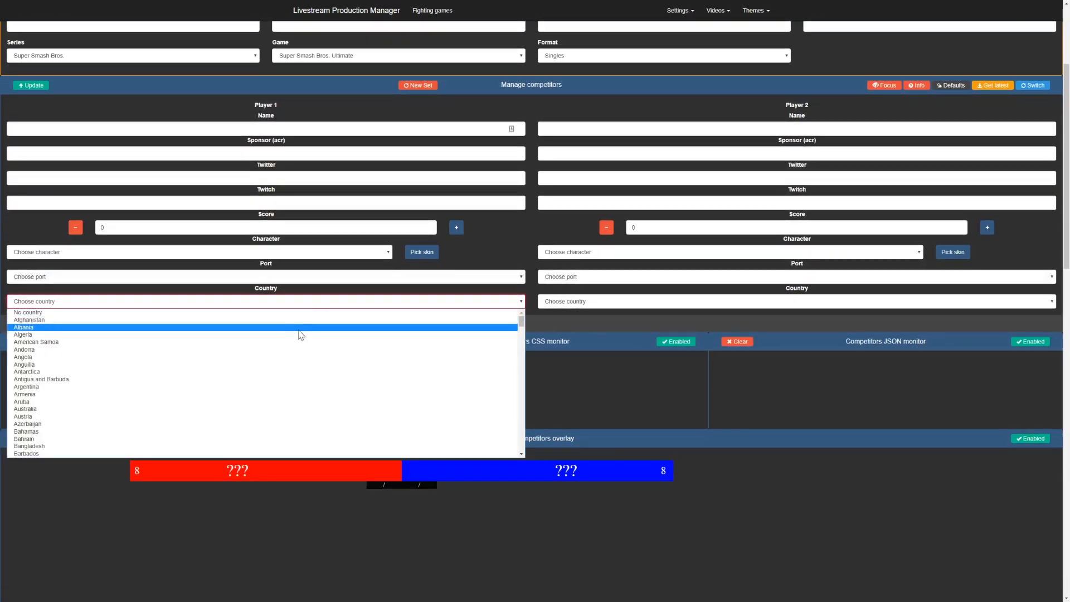
pyautogui.scroll(-20, 304, 344)
pyautogui.scroll(-1, 193, 433)
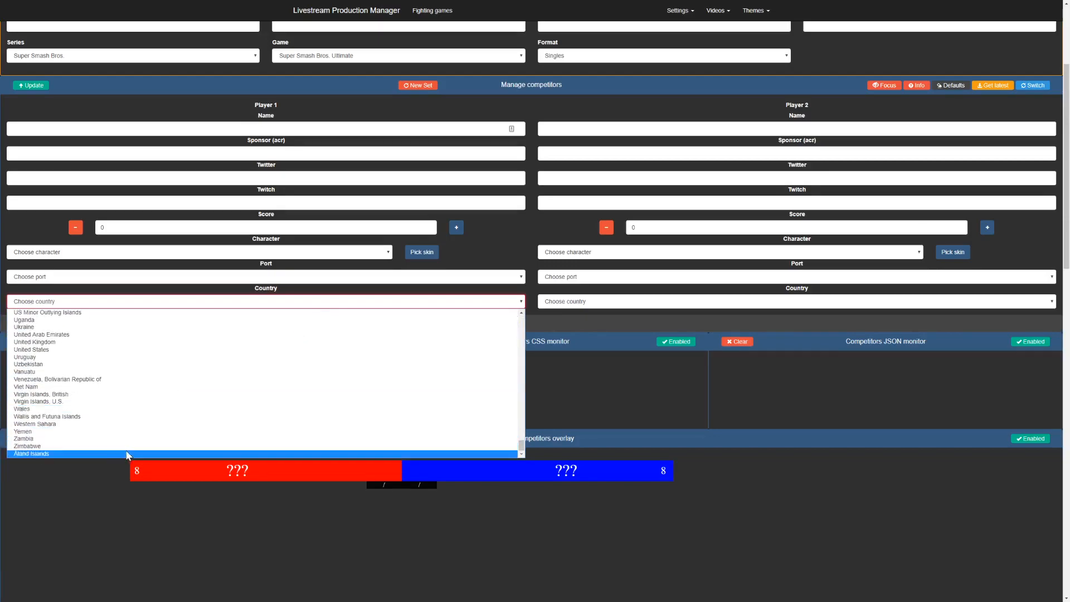
pyautogui.scroll(10, 163, 390)
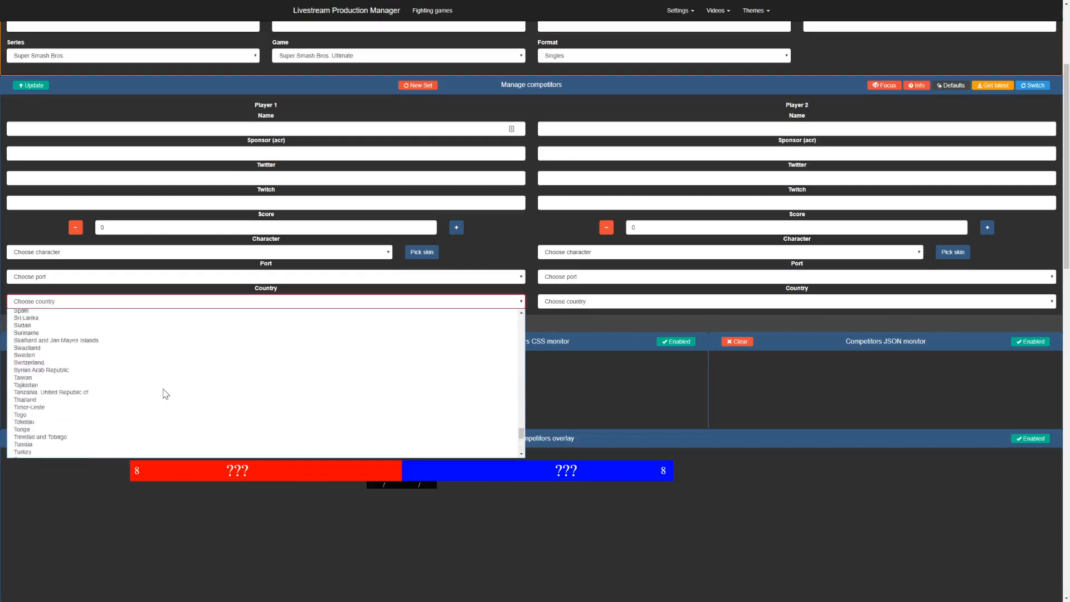
pyautogui.click(162, 378)
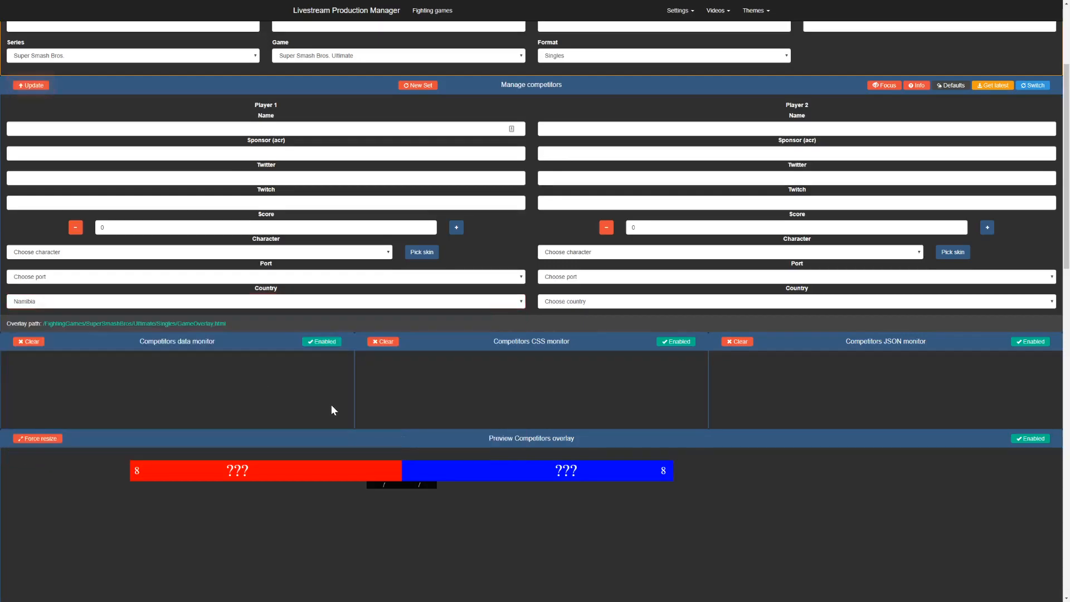
# Check the competitors overlay preview and reopen Player 1's country list without changing the selection
pyautogui.scroll(-1, 328, 403)
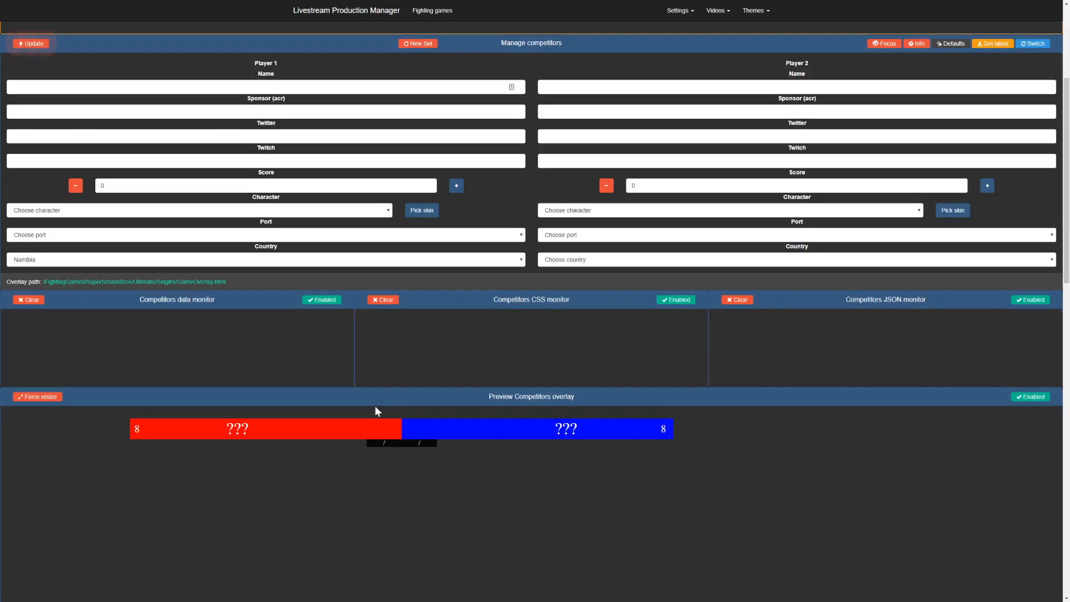
pyautogui.scroll(3, 375, 407)
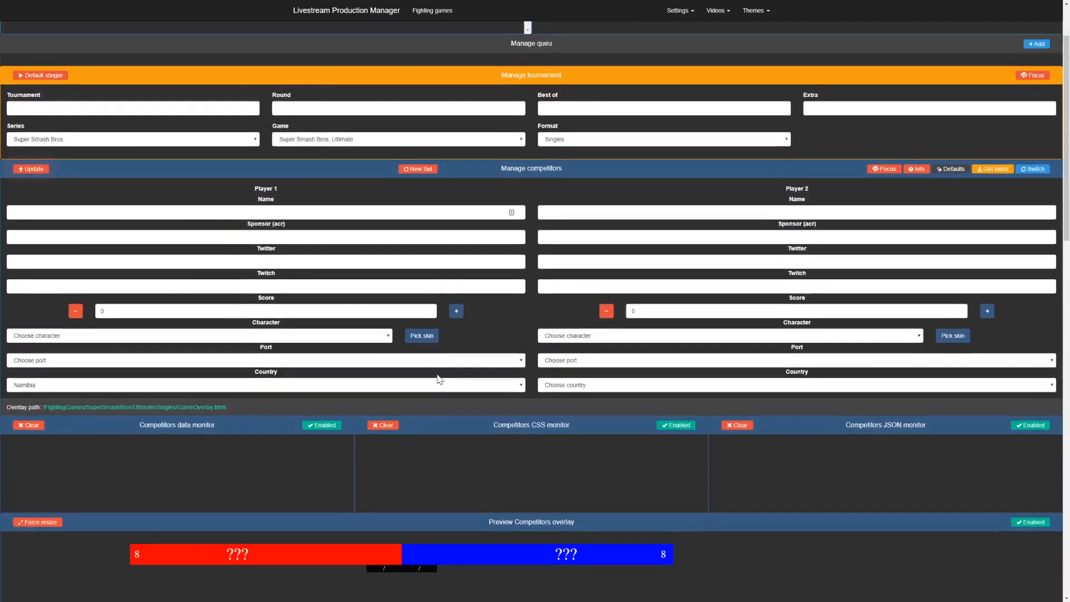
pyautogui.click(87, 386)
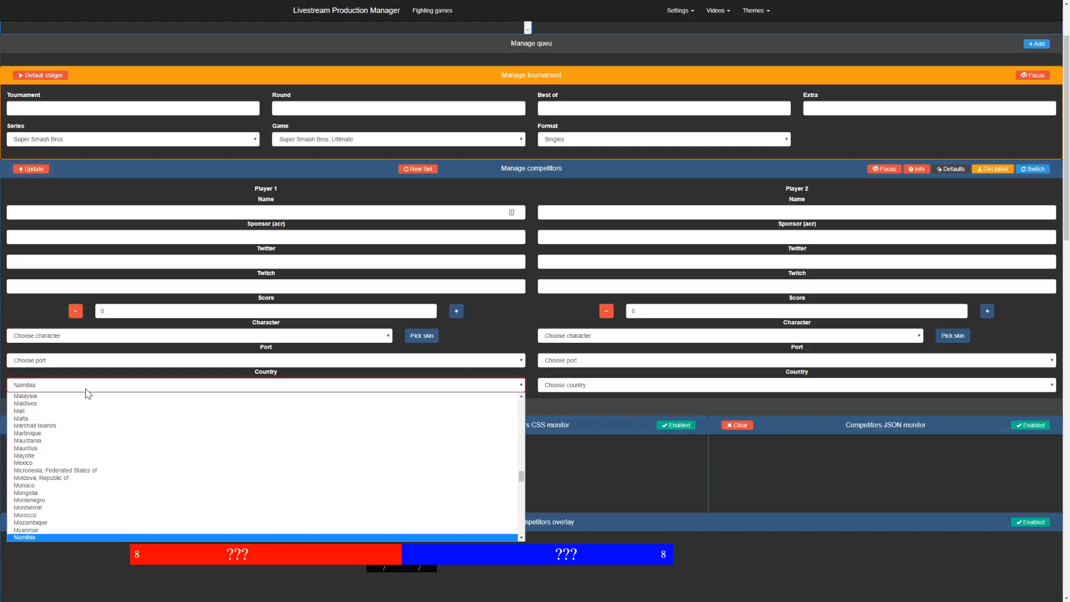
pyautogui.click(132, 143)
# Set the series to Tekken, the game to Tekken 7 and the format to Singles, and check the overlay preview and WebSocket clients
pyautogui.click(132, 141)
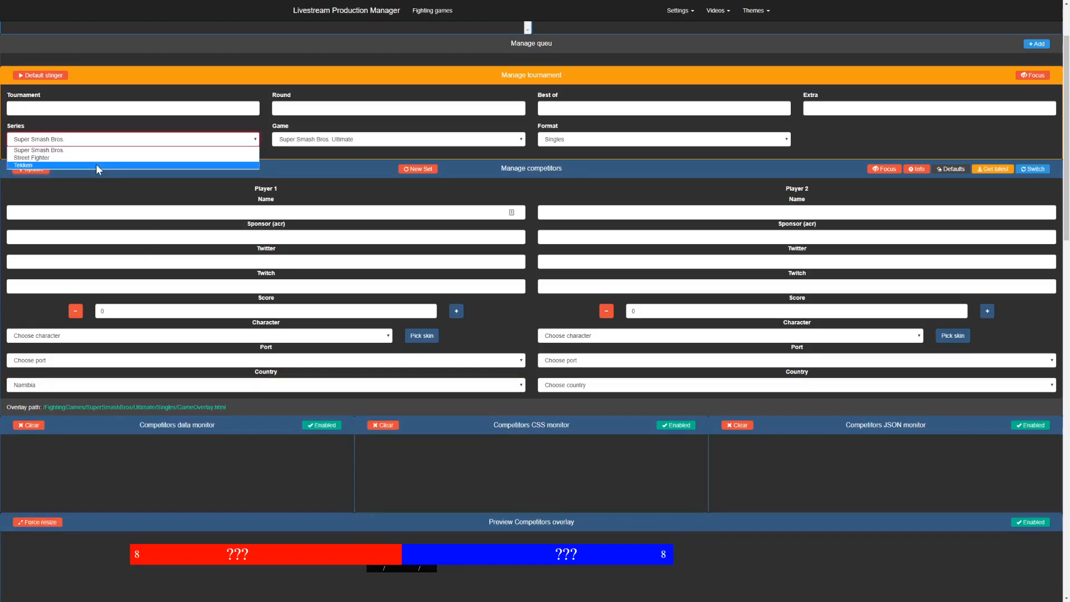
pyautogui.click(95, 164)
pyautogui.click(300, 144)
pyautogui.click(301, 152)
pyautogui.click(578, 142)
pyautogui.click(578, 148)
pyautogui.scroll(1, 565, 191)
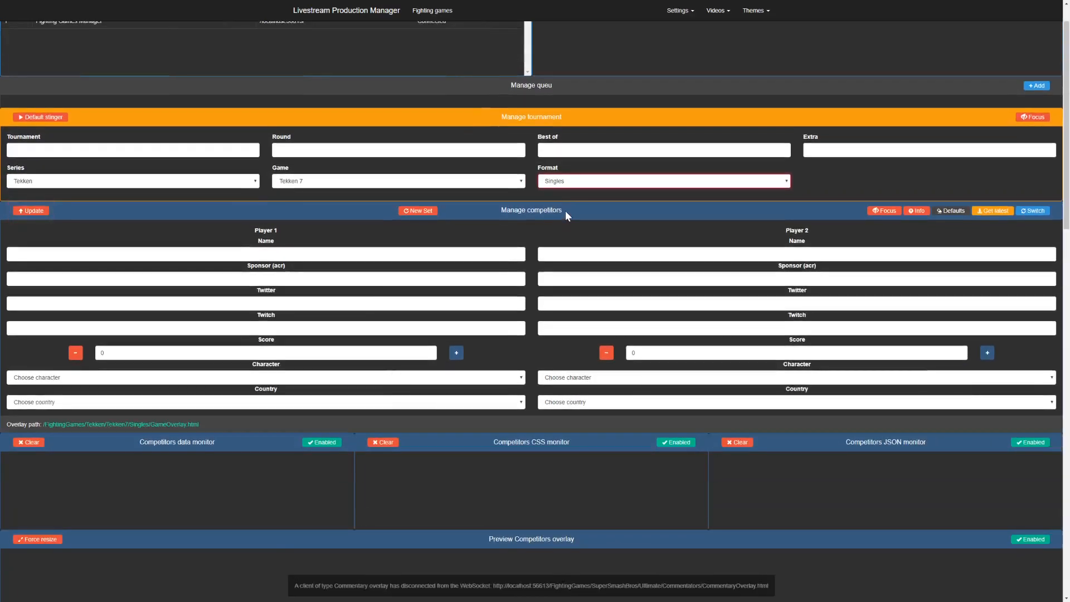
pyautogui.scroll(-1, 566, 216)
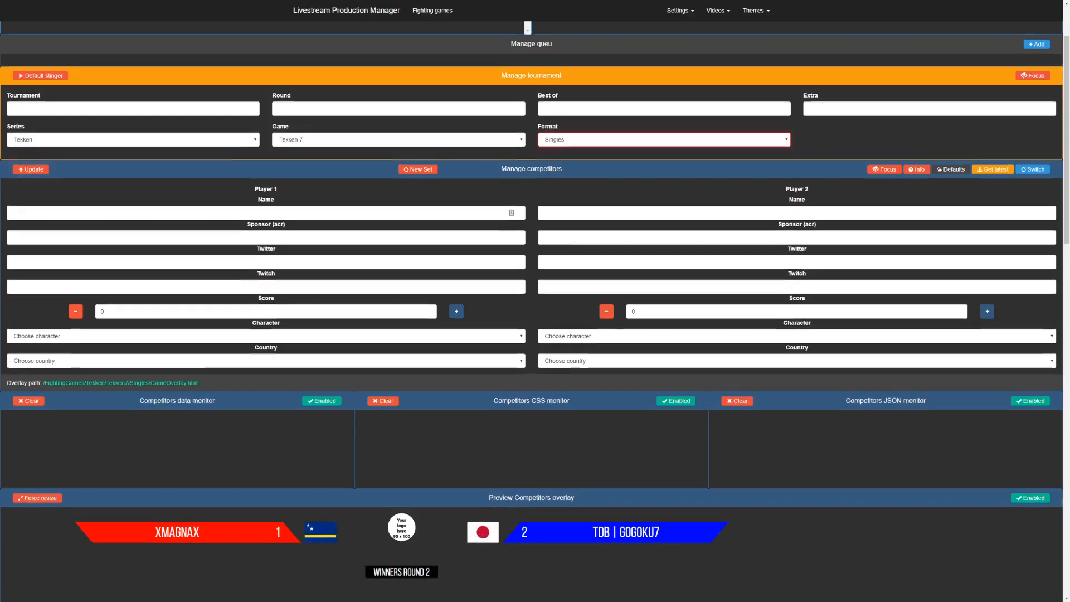
pyautogui.scroll(2, 570, 238)
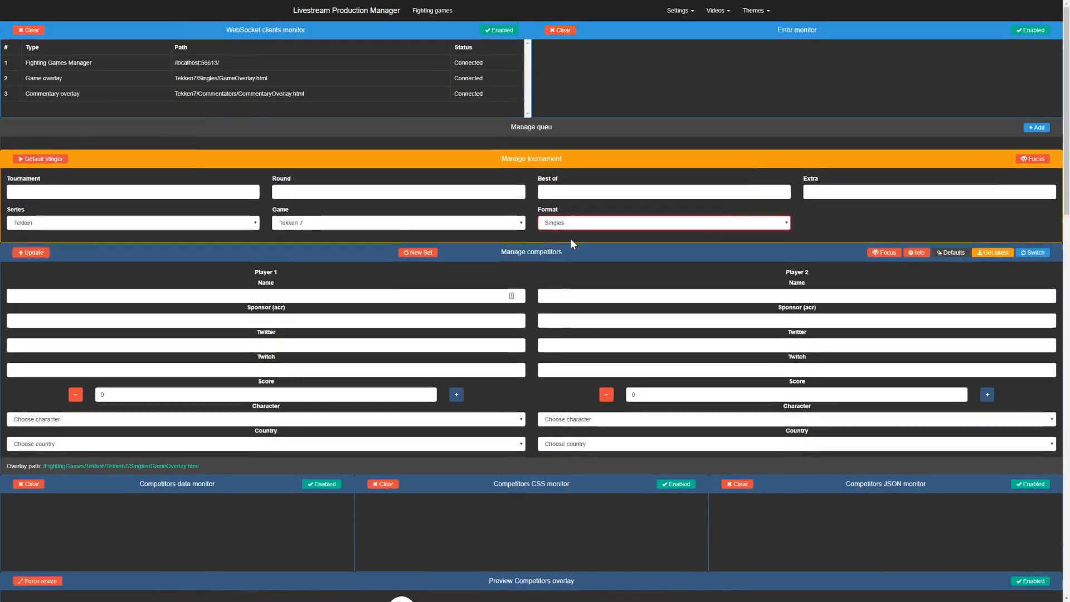
# Switch the series to Street Fighter and back to Tekken, choosing Tekken 7 and the Singles format again
pyautogui.click(195, 229)
pyautogui.click(129, 239)
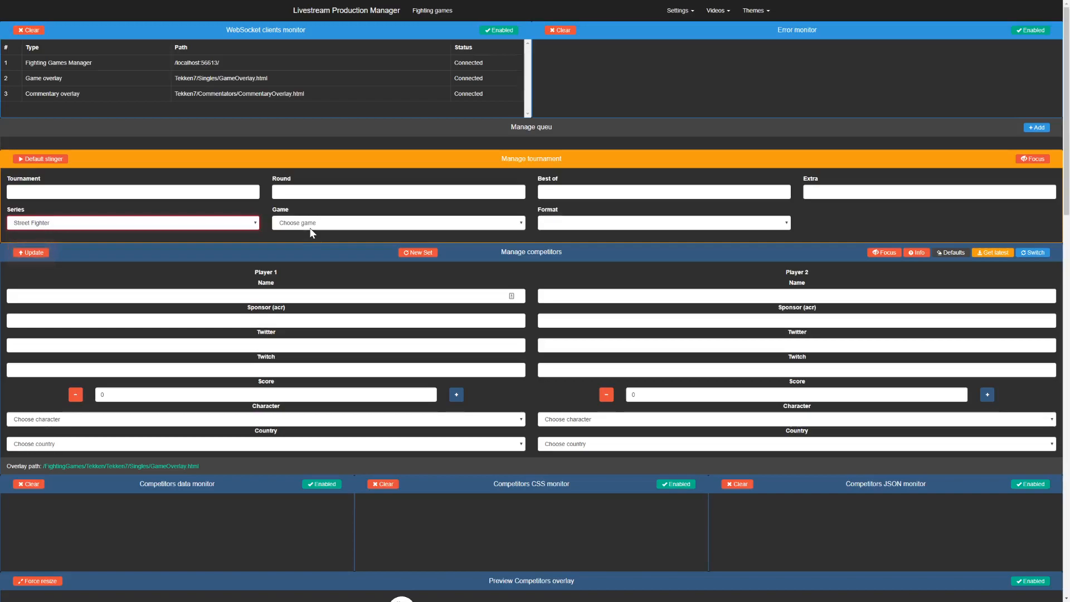
pyautogui.click(186, 223)
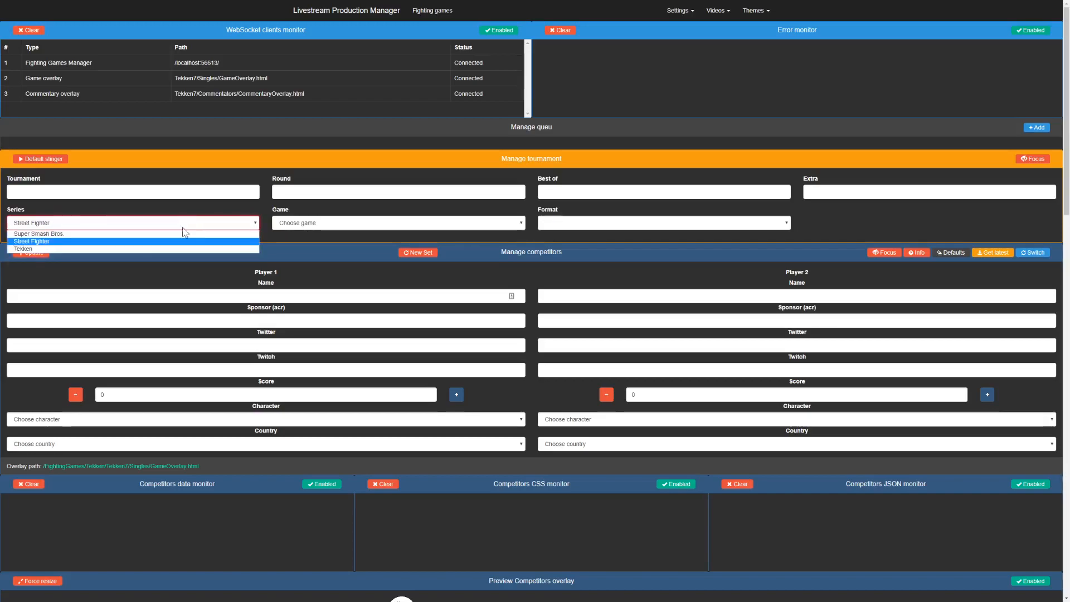
pyautogui.click(143, 249)
pyautogui.click(298, 225)
pyautogui.click(298, 234)
pyautogui.click(577, 226)
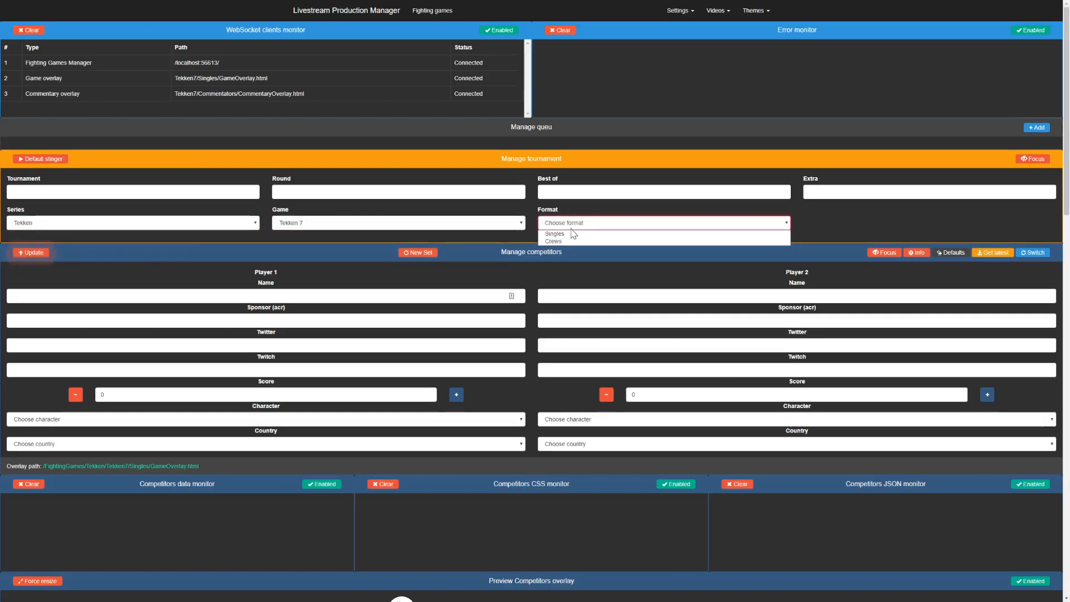
pyautogui.click(573, 234)
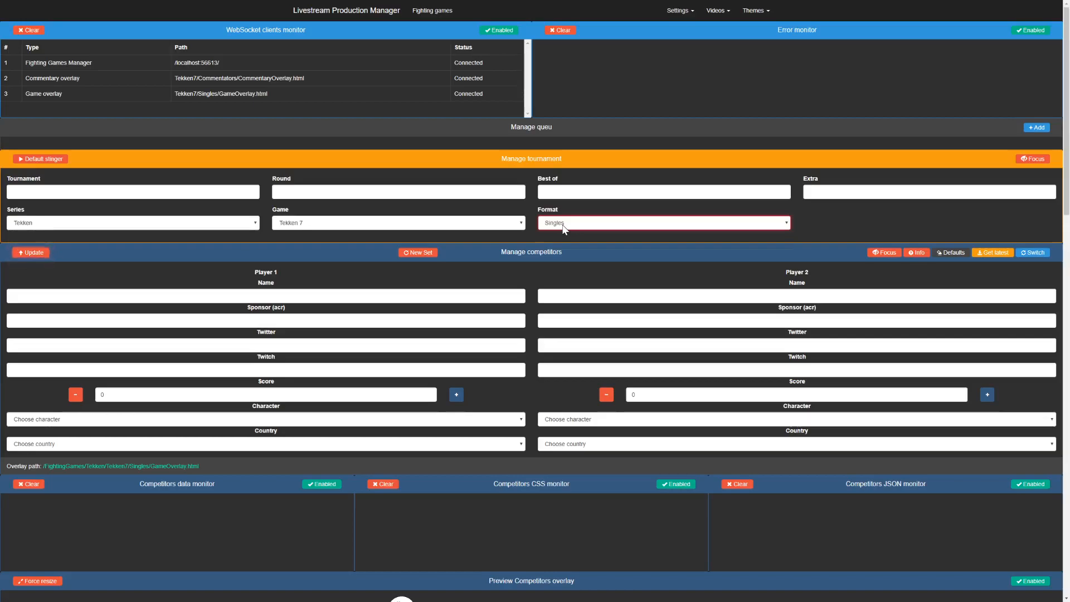
# Review the format options available for Tekken 7 and close the list without changing the format
pyautogui.scroll(-1, 557, 223)
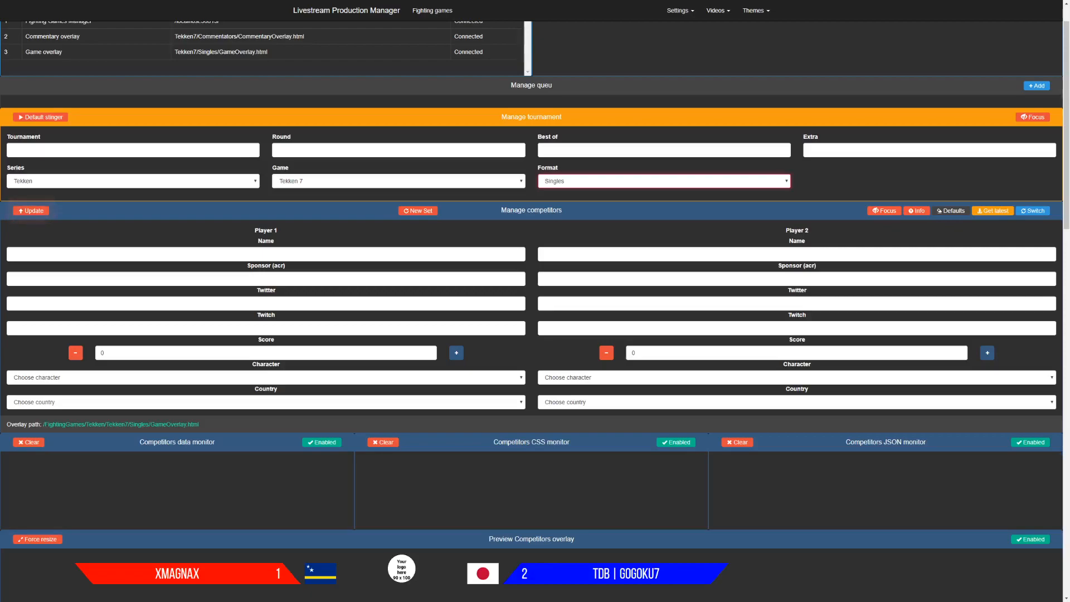
pyautogui.click(584, 184)
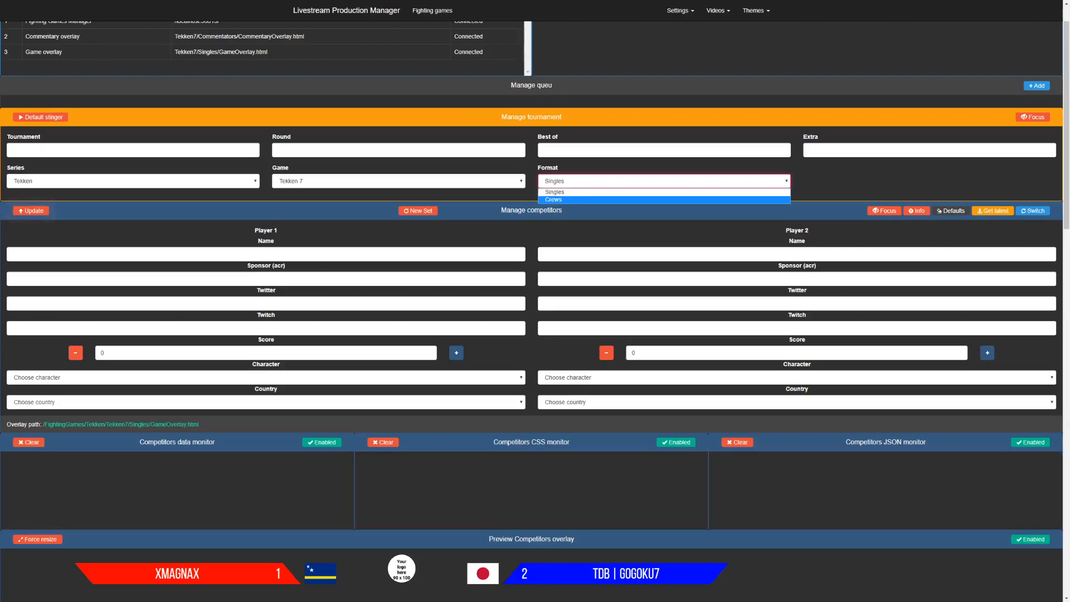
pyautogui.click(540, 232)
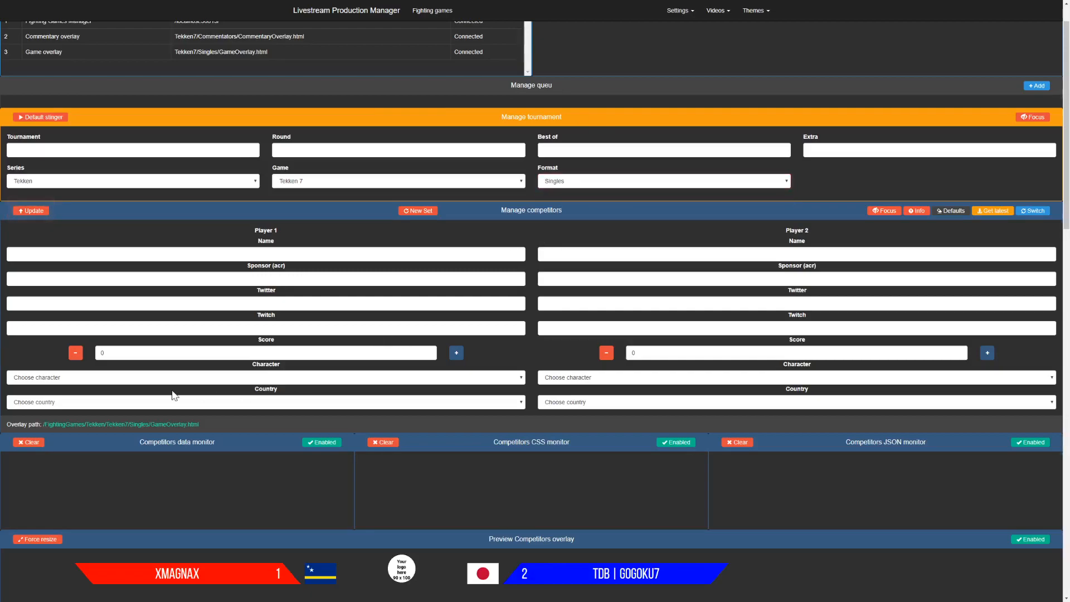
# Set the series to Super Smash Bros., the game to Super Smash Bros. Ultimate and the format to Singles, and check the overlay preview
pyautogui.click(210, 379)
pyautogui.click(210, 379)
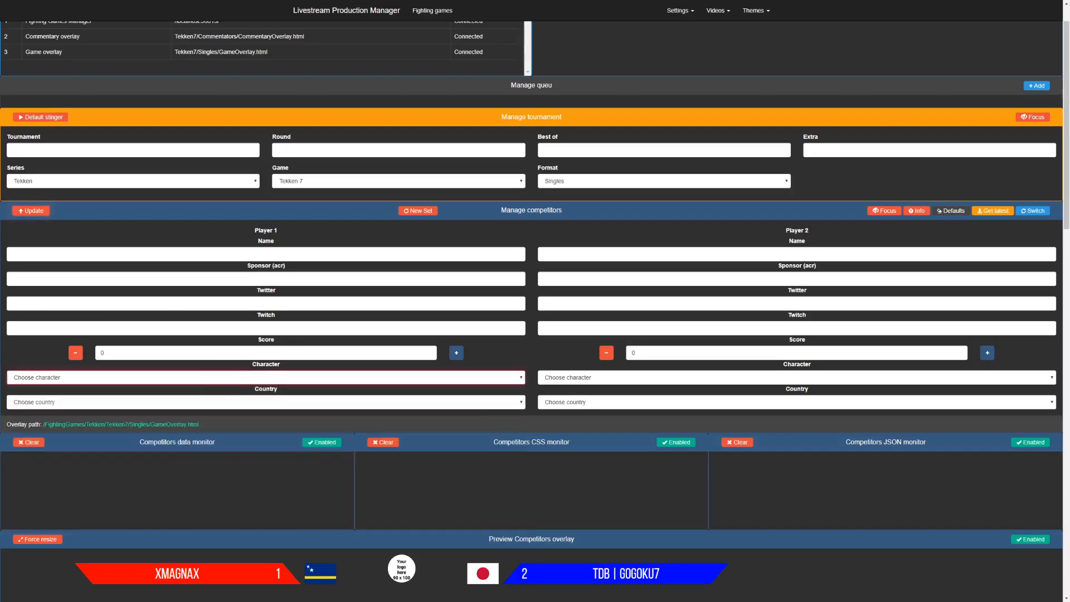
pyautogui.scroll(2, 279, 251)
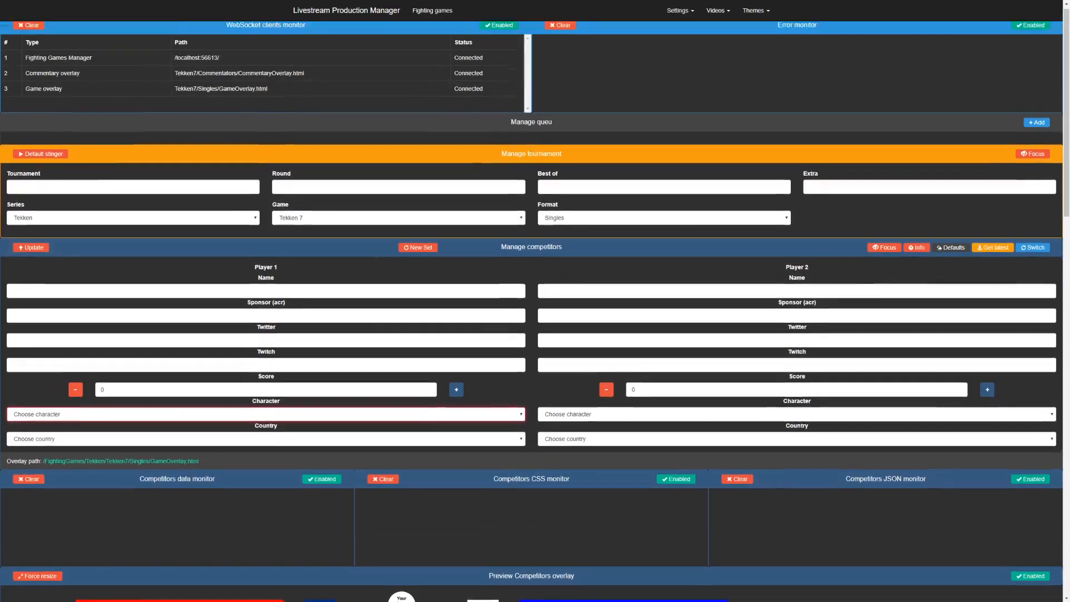
pyautogui.click(194, 224)
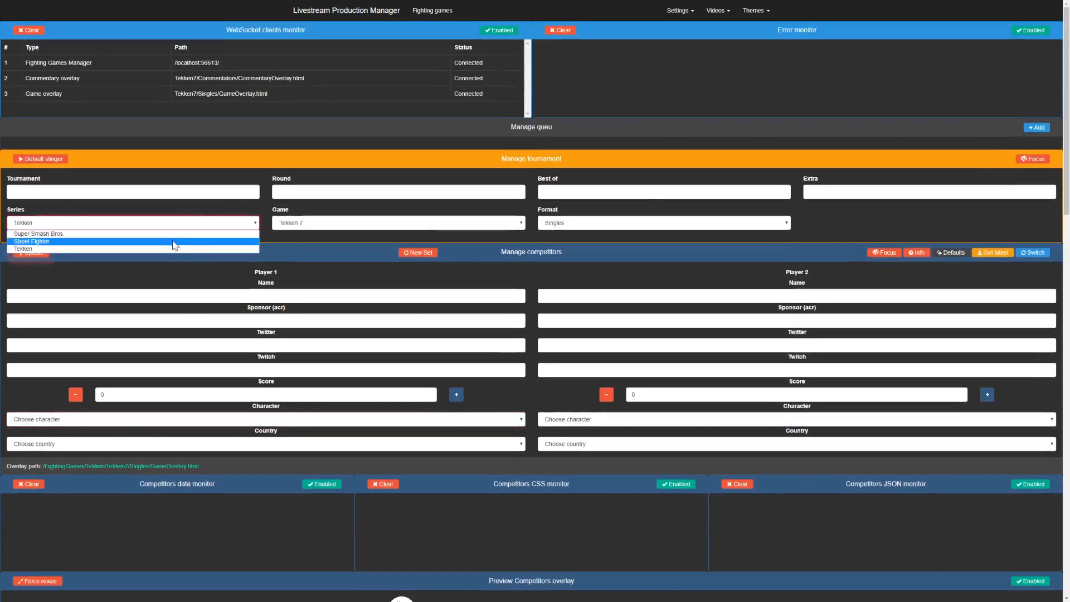
pyautogui.click(177, 241)
pyautogui.click(303, 223)
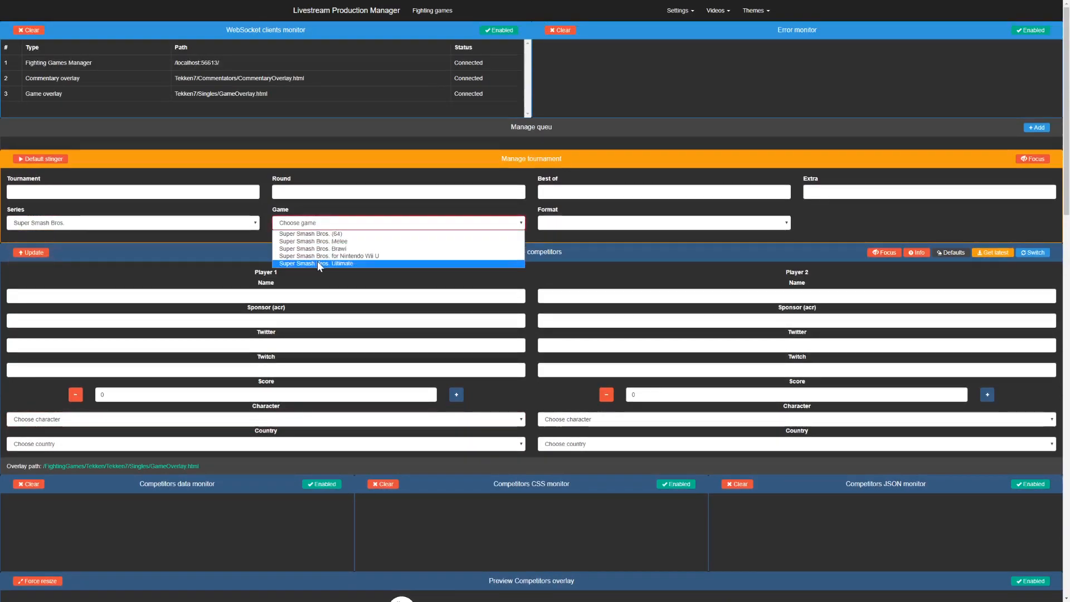
pyautogui.click(317, 260)
pyautogui.click(593, 223)
pyautogui.click(583, 234)
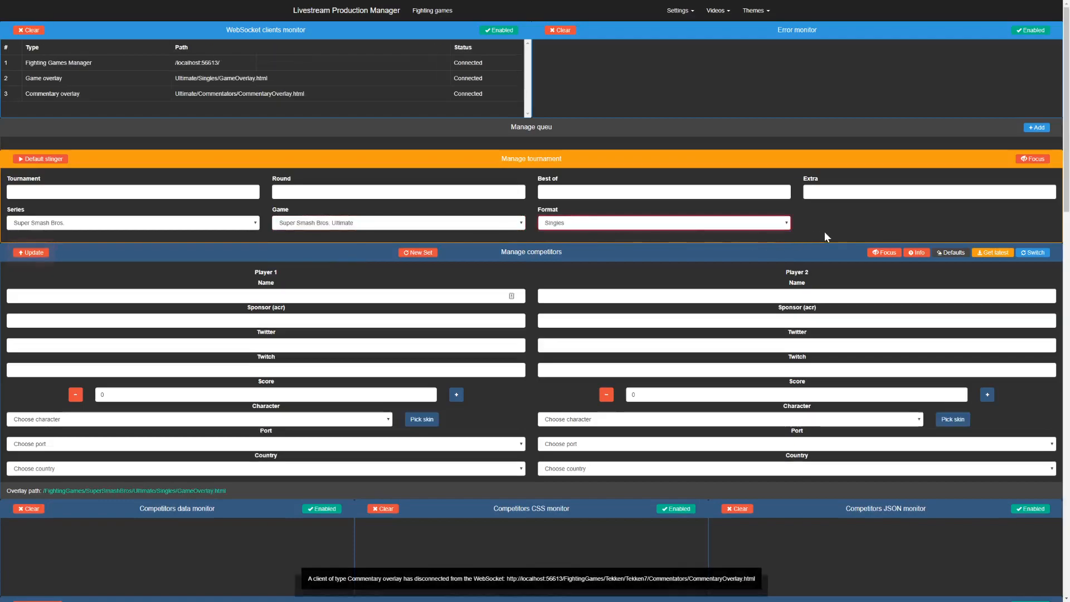
pyautogui.scroll(-2, 864, 235)
pyautogui.scroll(1, 379, 229)
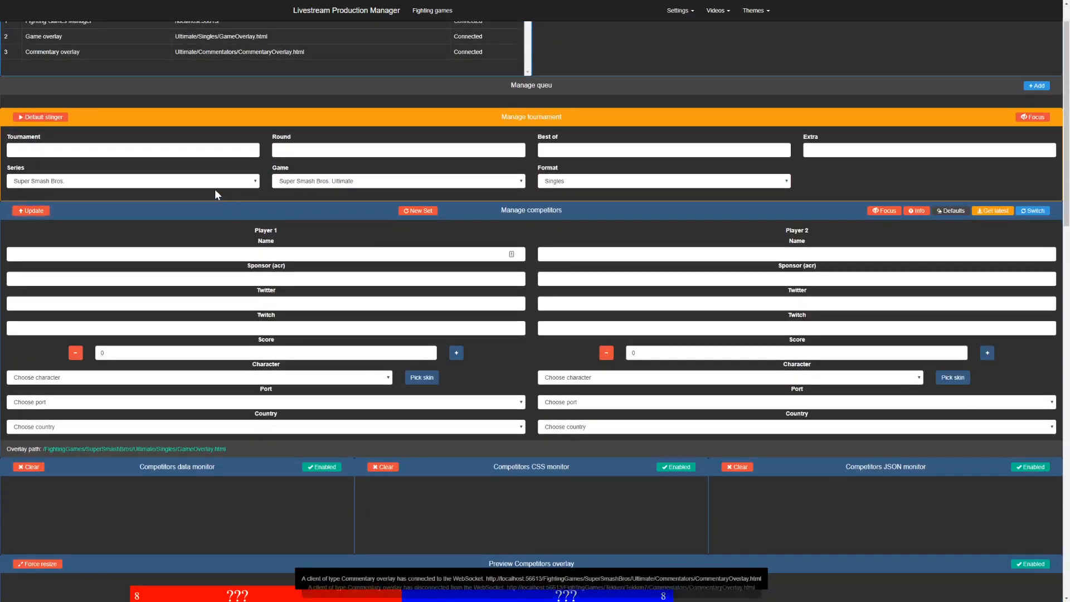
# Set the series back to Tekken, with Tekken 7 as the game and Singles as the format
pyautogui.click(125, 181)
pyautogui.click(85, 207)
pyautogui.click(378, 182)
pyautogui.click(370, 192)
pyautogui.click(609, 182)
pyautogui.click(611, 192)
# Load the latest tournament and competitor values, update the competitors overlay and check its monitors and preview
pyautogui.click(992, 211)
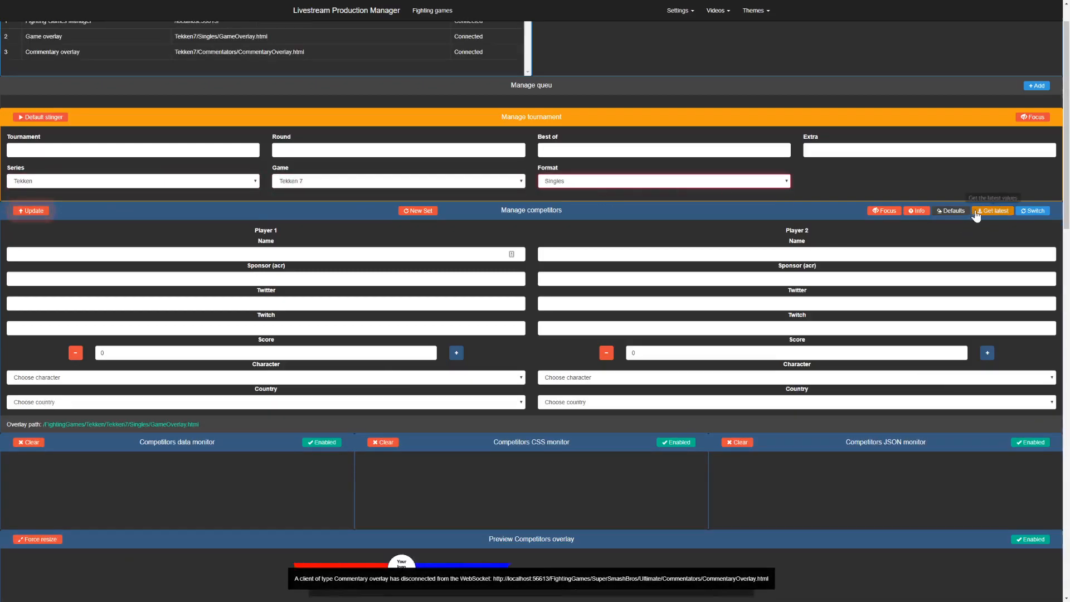
pyautogui.scroll(-1, 484, 313)
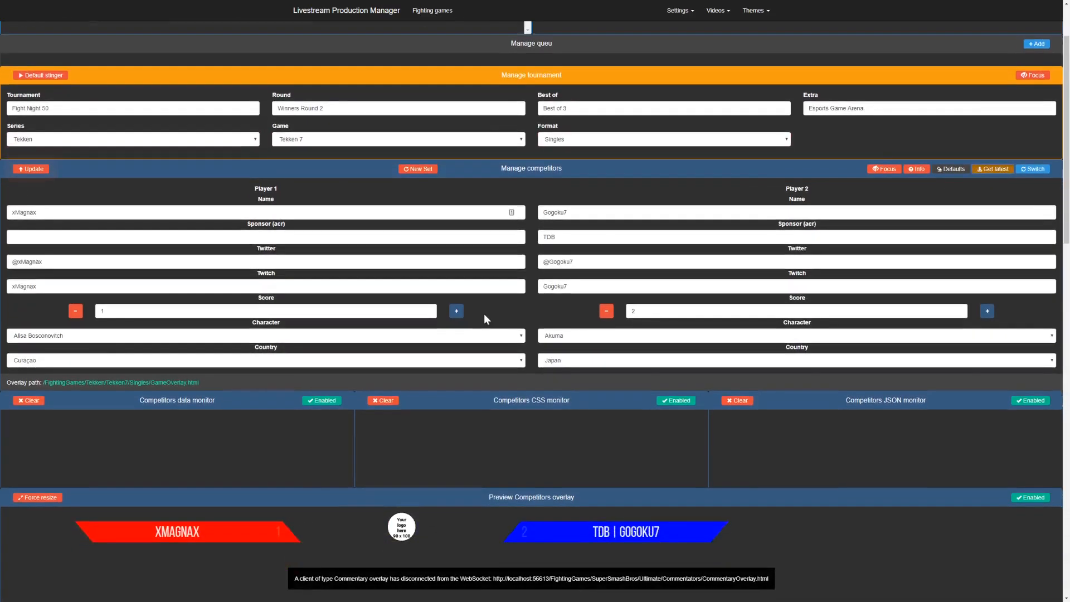
pyautogui.click(32, 166)
pyautogui.scroll(-1, 318, 307)
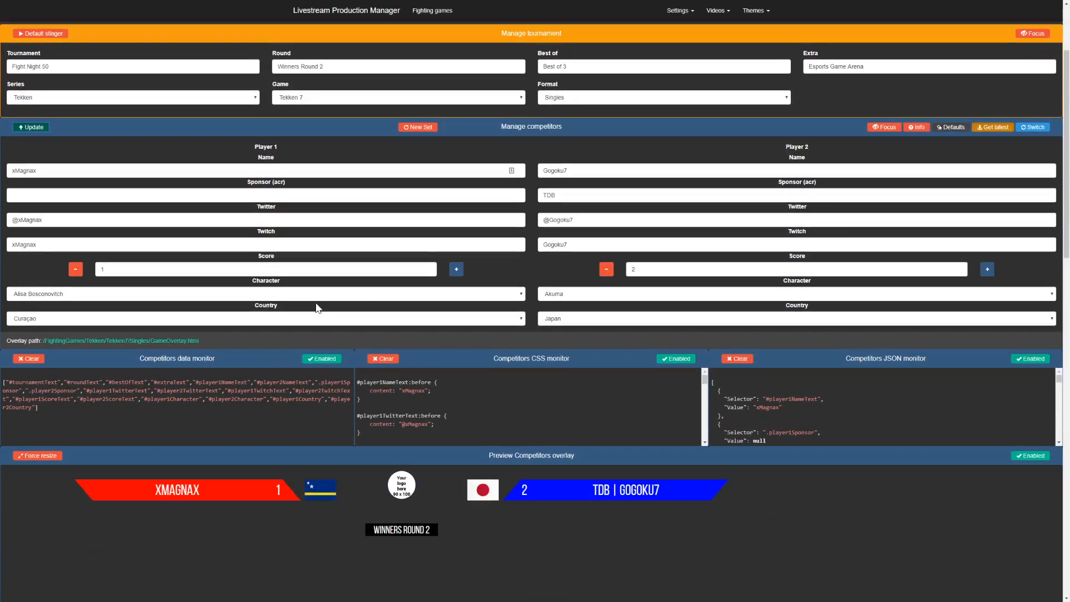
pyautogui.scroll(1, 431, 292)
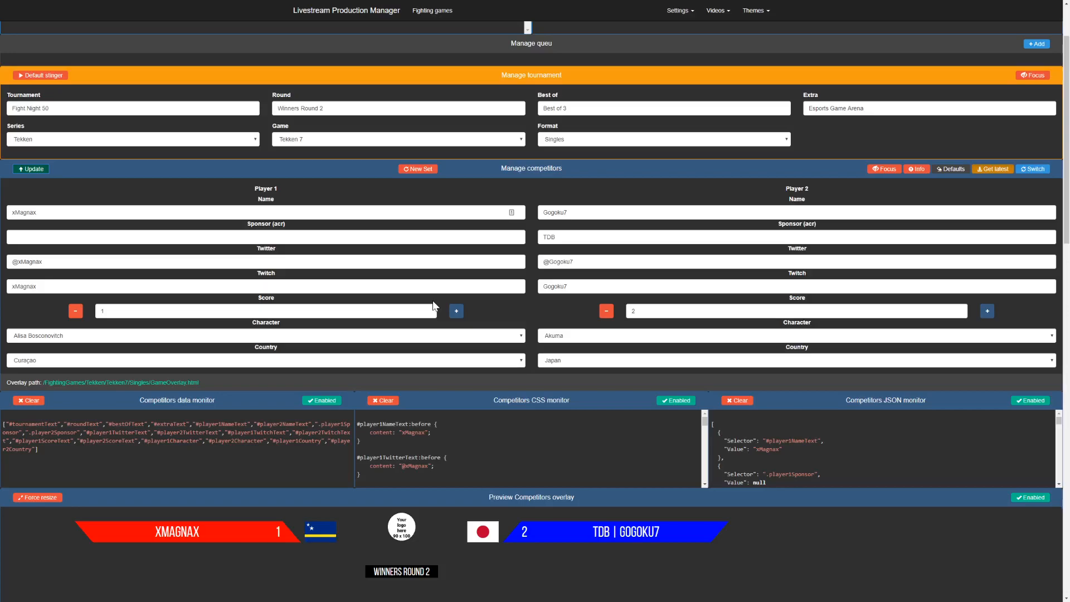
# Add a set to the queue and set its round to "Winners Round 3" and its length to "Best of 5"
pyautogui.scroll(3, 433, 301)
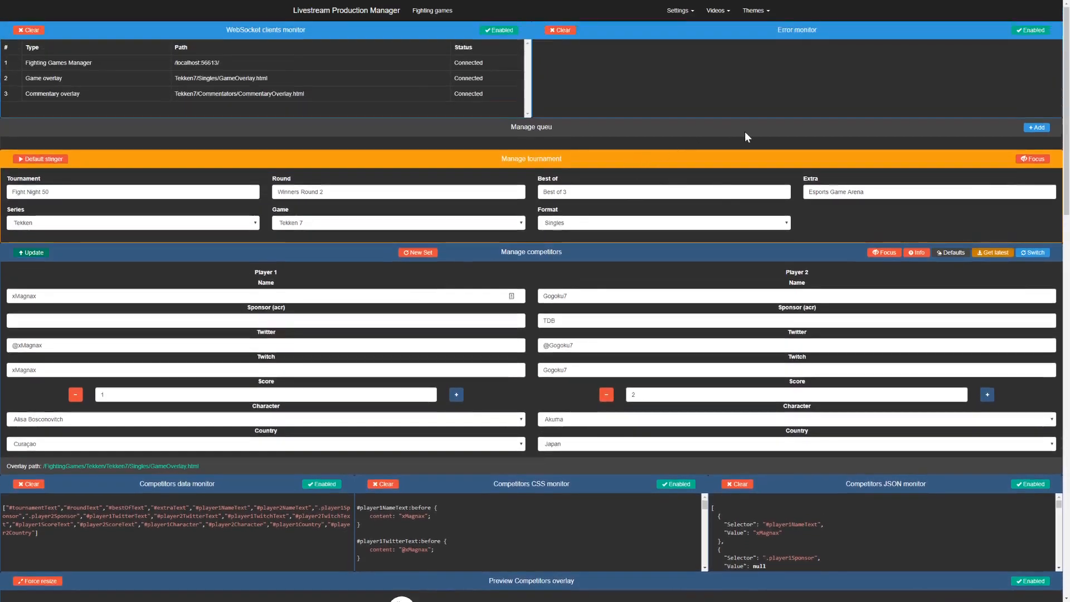
pyautogui.click(1036, 128)
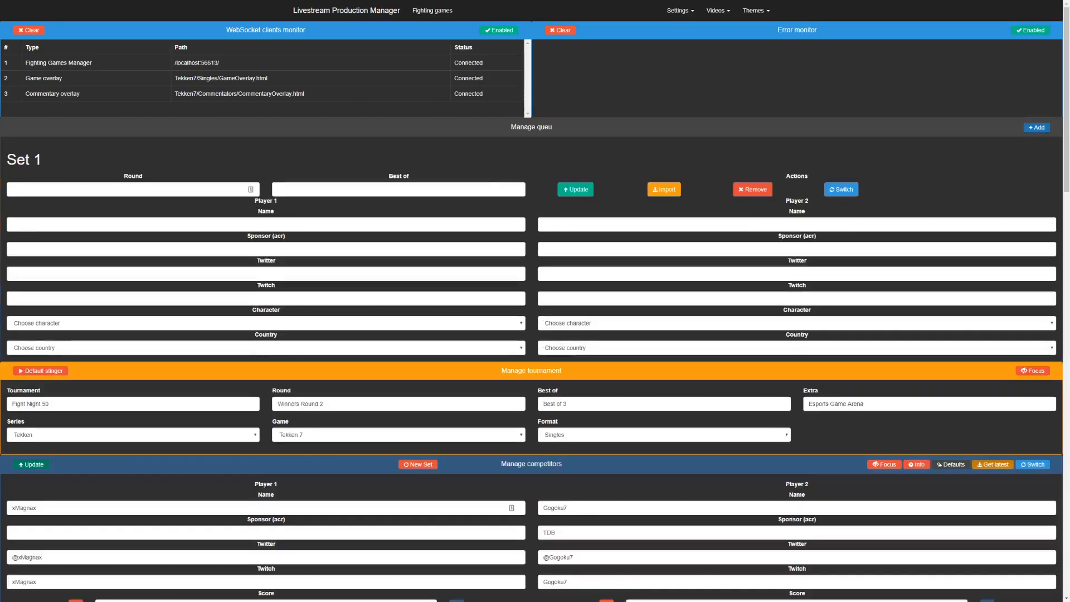
pyautogui.scroll(-1, 545, 151)
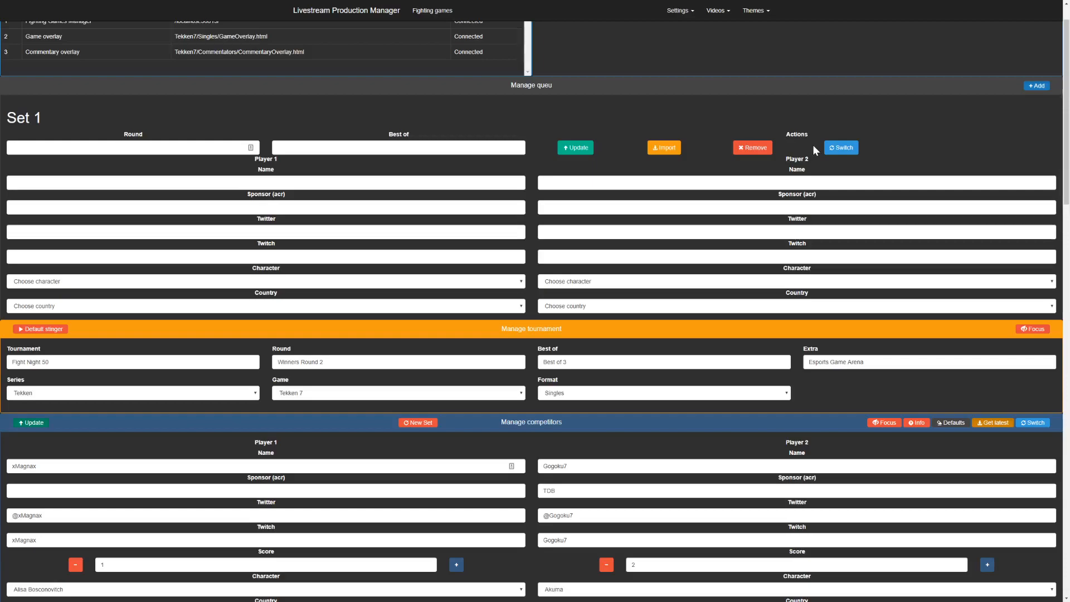
pyautogui.scroll(1, 812, 145)
pyautogui.click(251, 190)
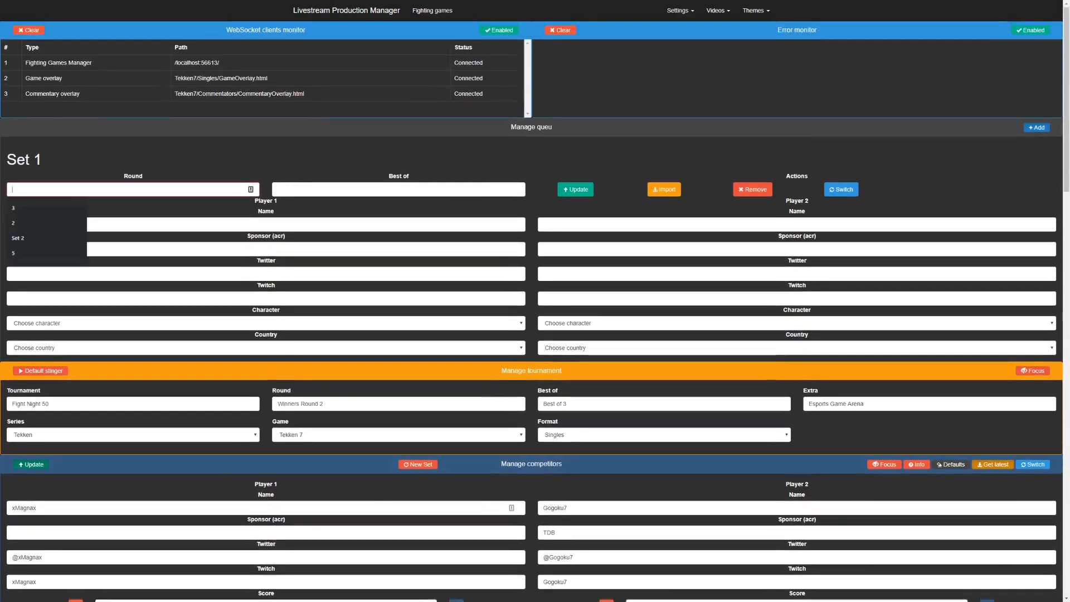
pyautogui.write('Winners')
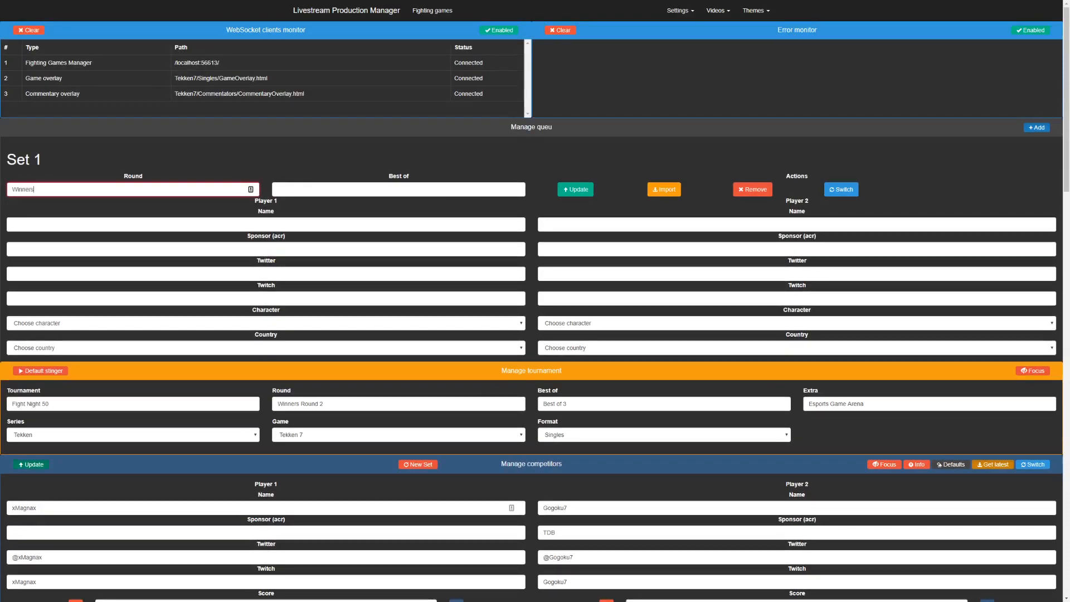
pyautogui.write(' Round 2')
pyautogui.click(433, 190)
pyautogui.write('Best of 5')
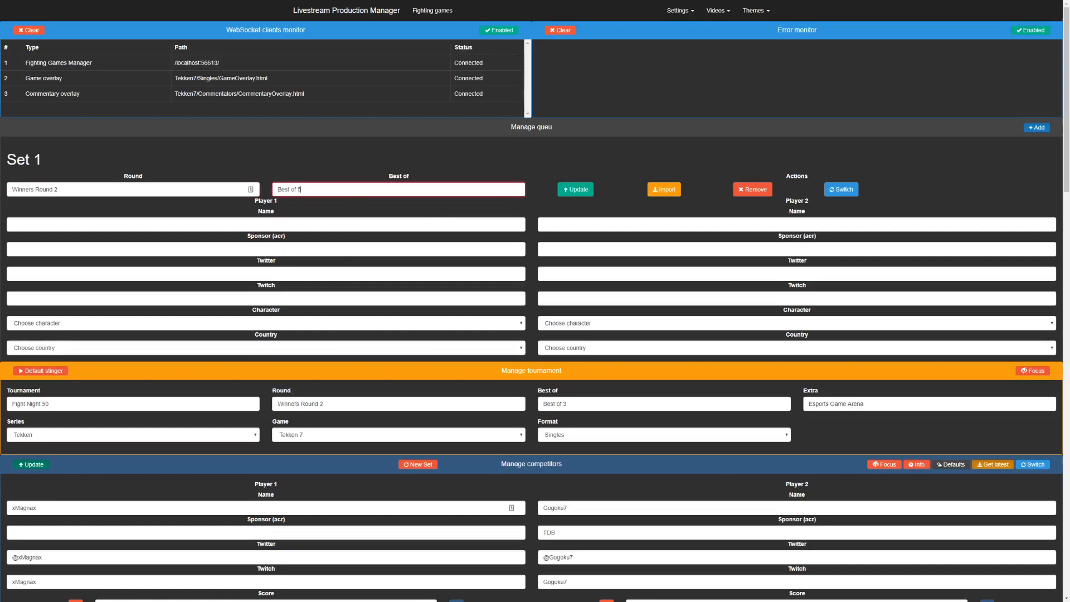
pyautogui.click(250, 190)
pyautogui.write('5')
# Enter the player names for Player 1 and Player 2 in queued Set 1
pyautogui.scroll(-3, 250, 283)
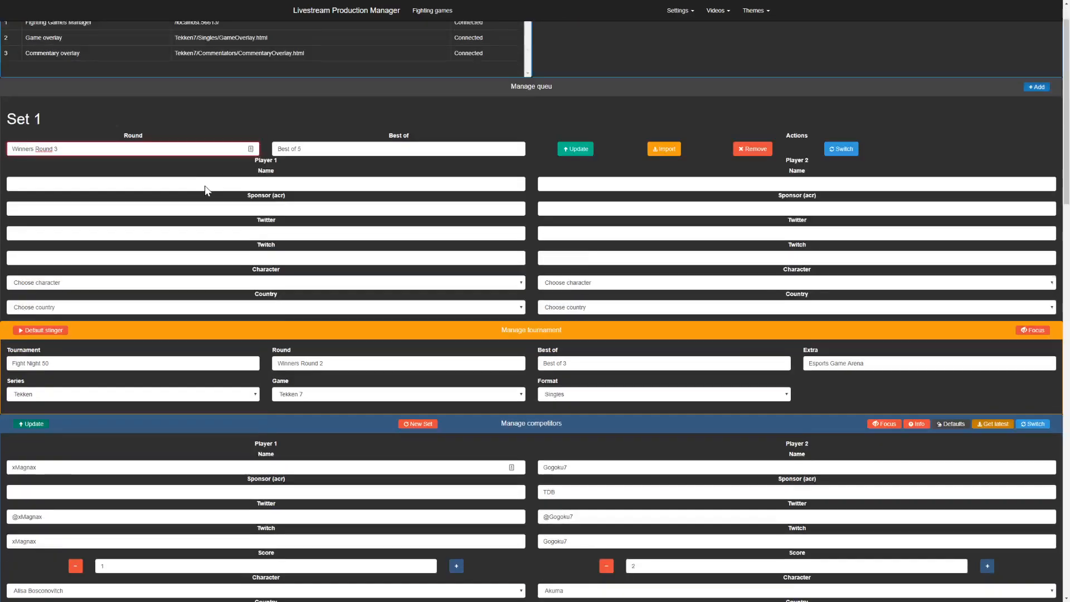
pyautogui.scroll(-3, 250, 287)
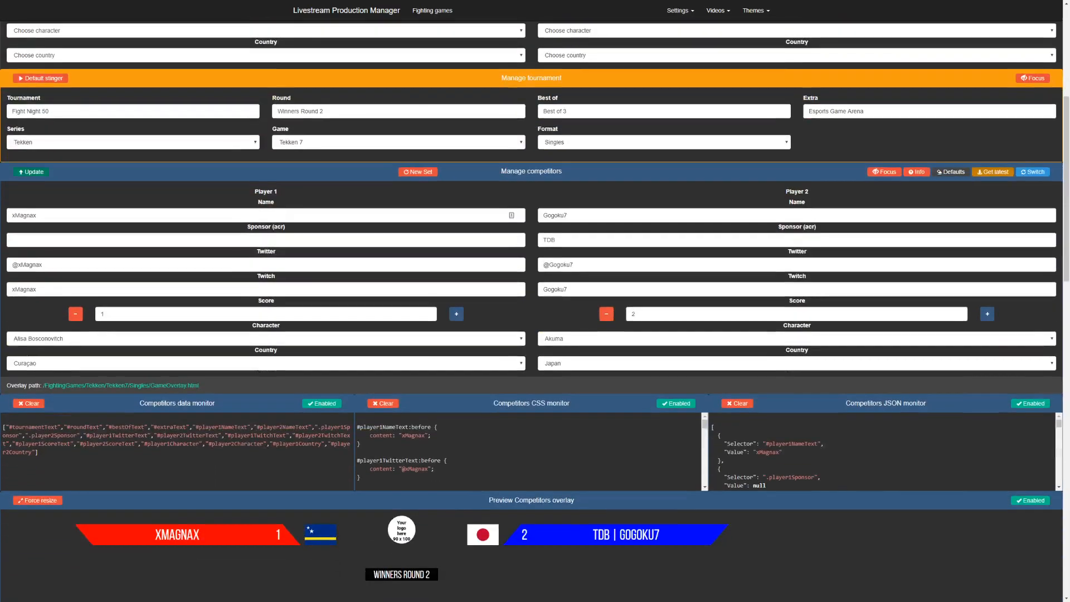
pyautogui.scroll(3, 294, 302)
pyautogui.scroll(1, 275, 195)
pyautogui.click(272, 99)
pyautogui.write('KarmaKens')
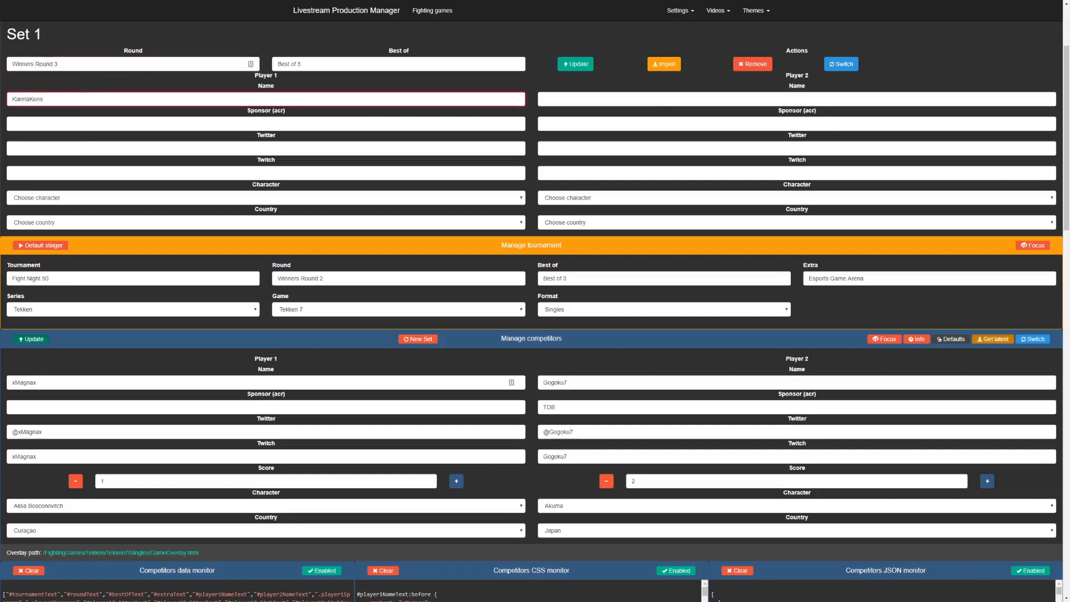
pyautogui.click(763, 100)
pyautogui.write('Pagani')
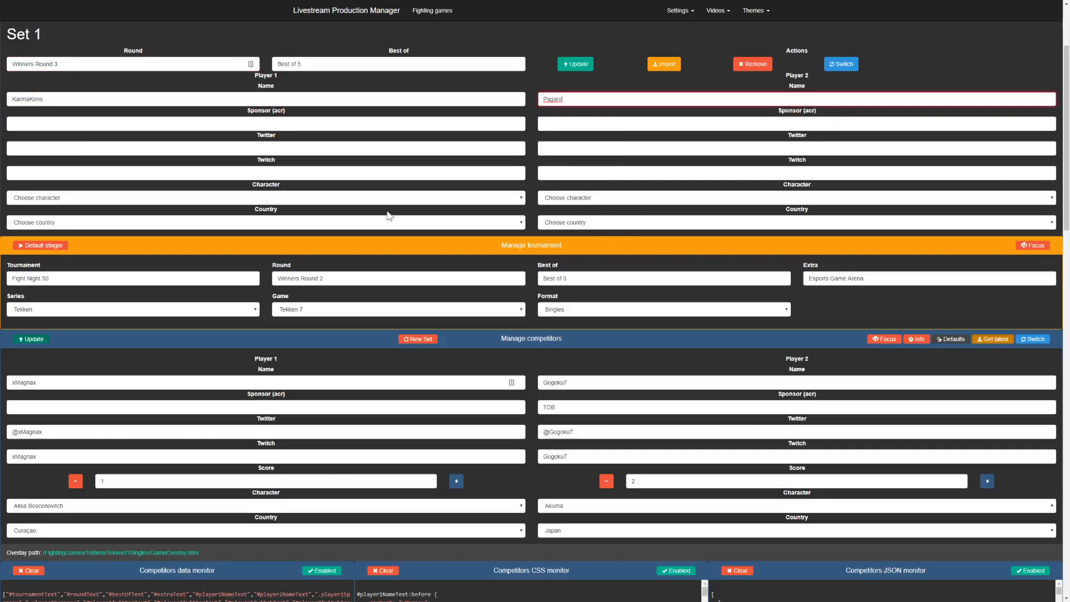
# Set the country of both players in queued Set 1 to Netherlands
pyautogui.click(228, 224)
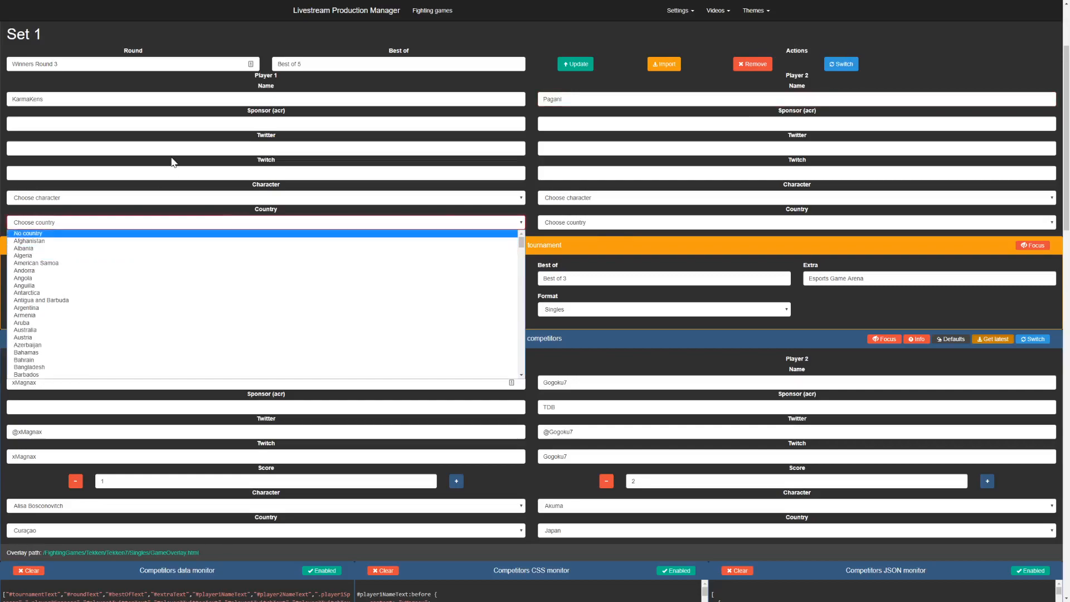
pyautogui.write('netherlands')
pyautogui.press('Return')
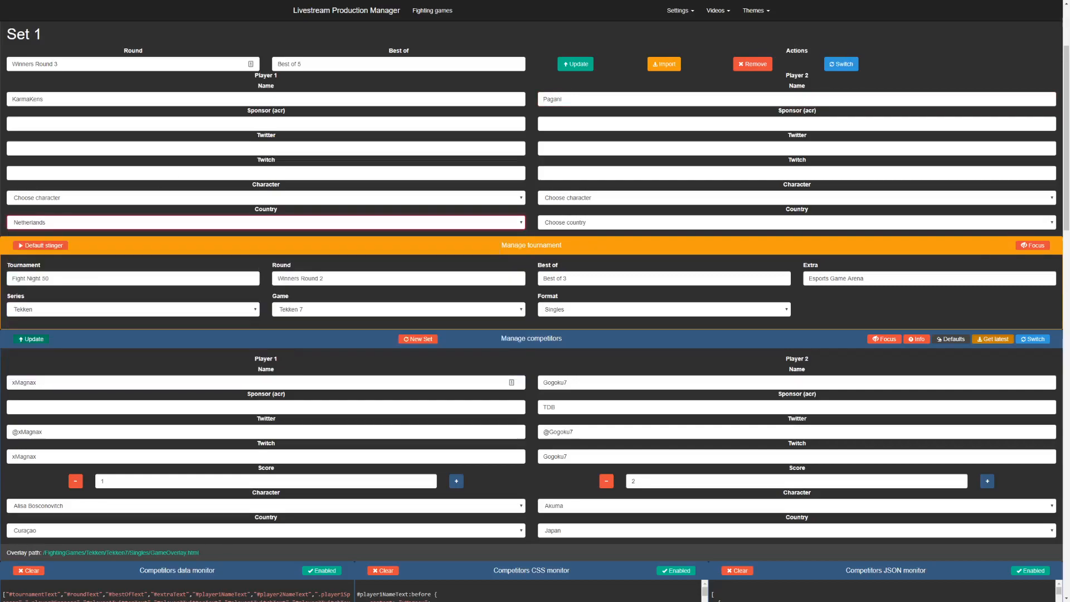
pyautogui.click(581, 225)
pyautogui.write('net')
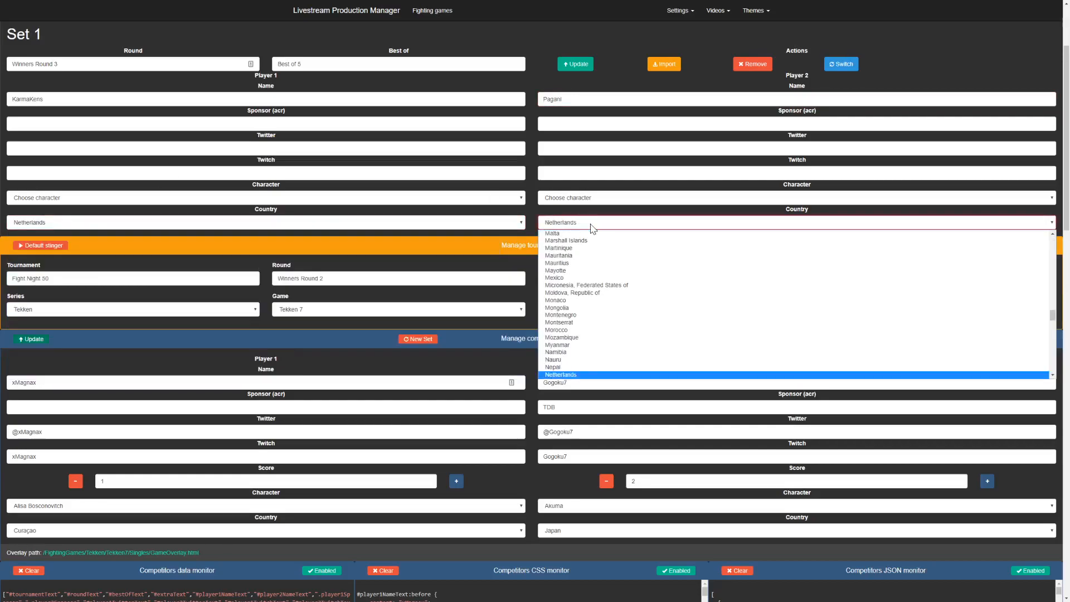
pyautogui.press('Return')
# Compare queued Set 1 with the current match data and start a new set for the competitors
pyautogui.scroll(1, 592, 228)
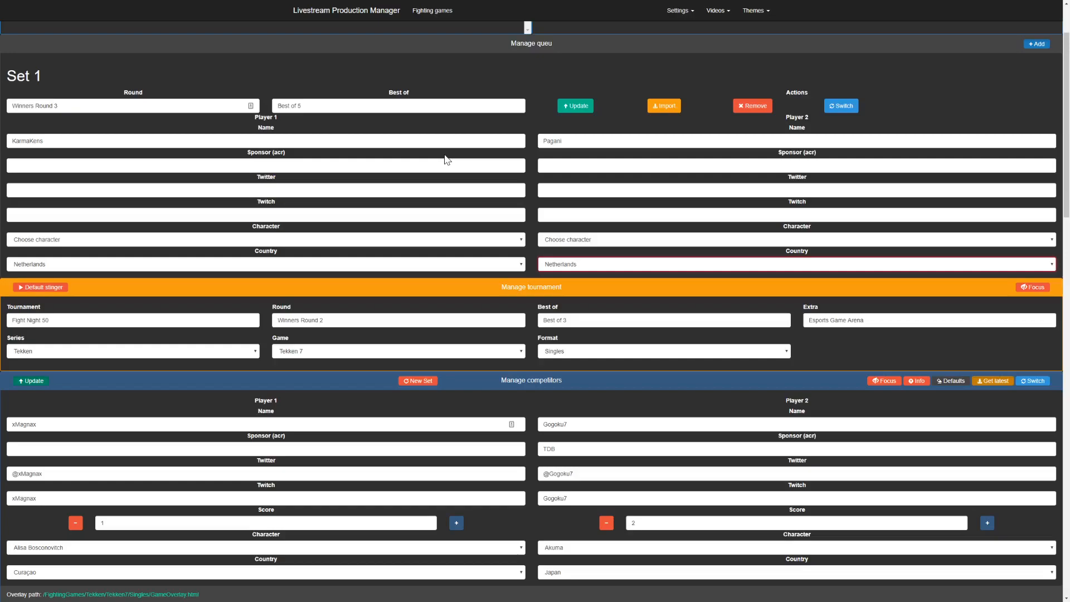
pyautogui.scroll(-3, 454, 163)
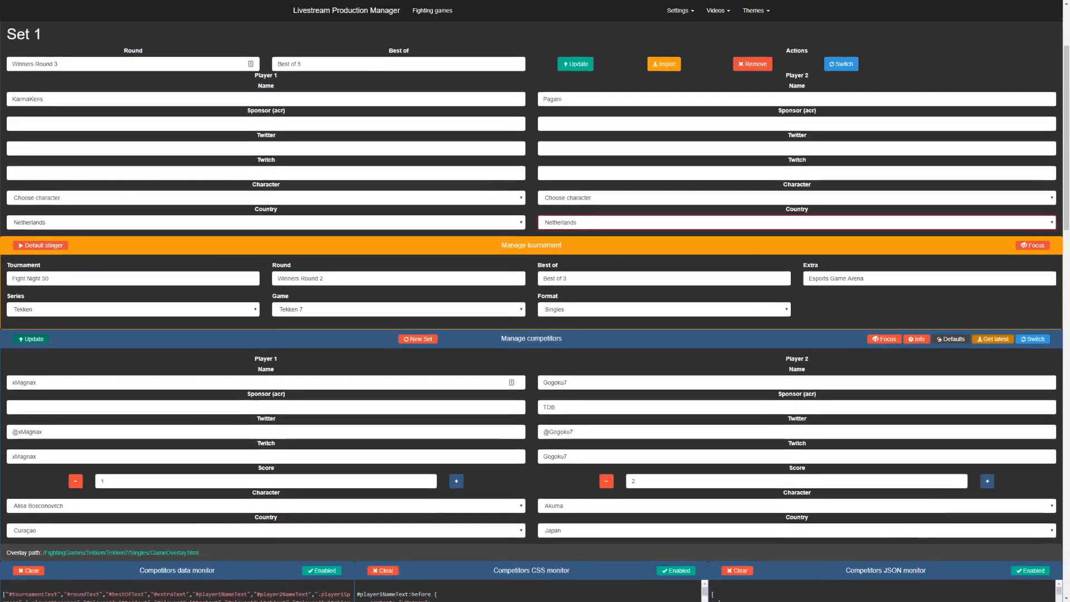
pyautogui.scroll(-2, 487, 229)
pyautogui.scroll(2, 488, 229)
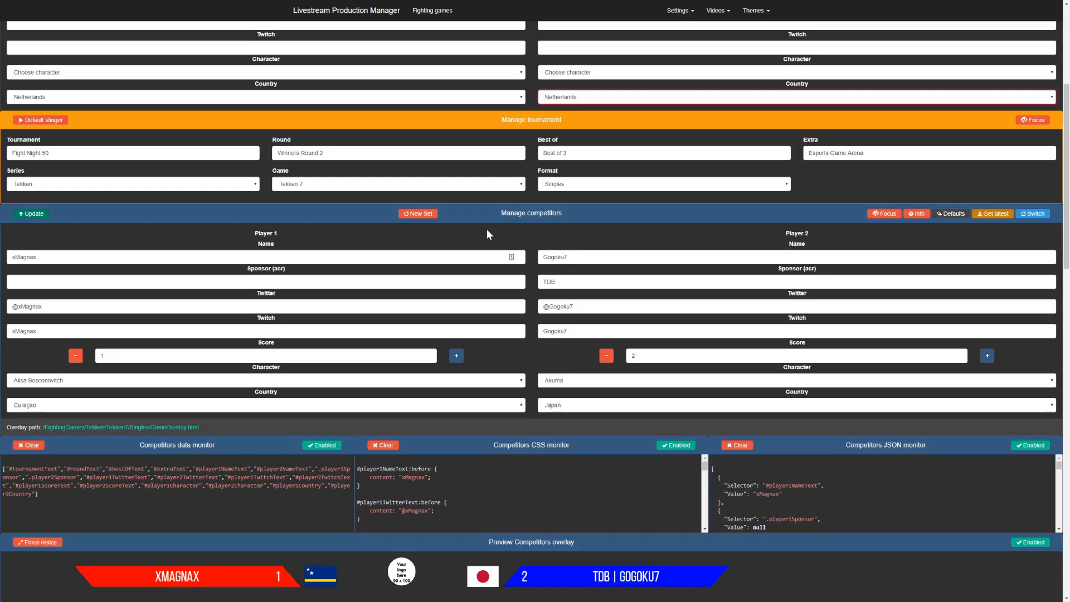
pyautogui.scroll(2, 488, 229)
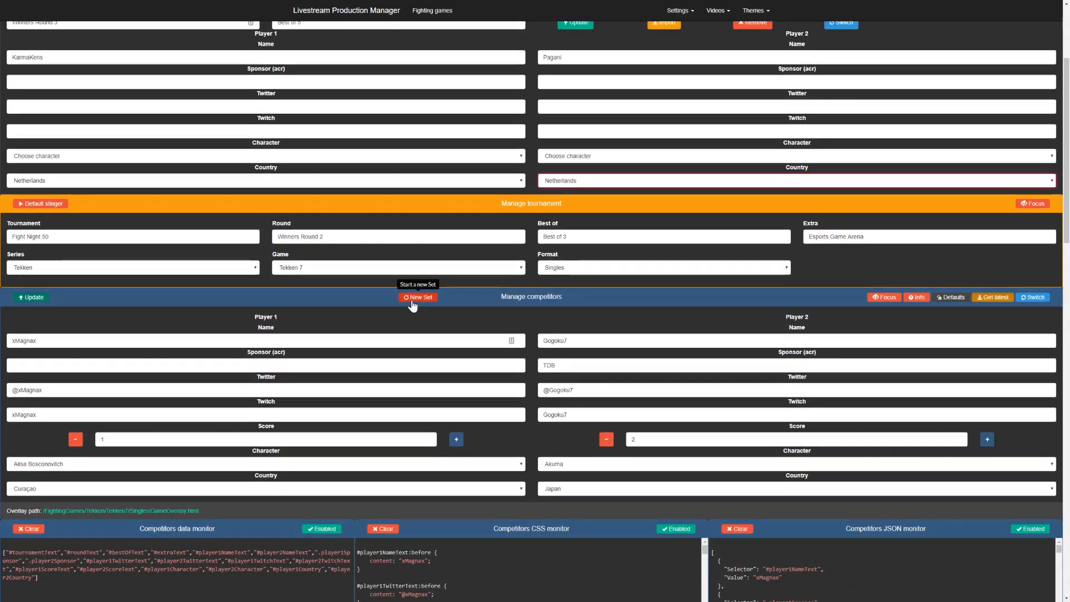
pyautogui.click(413, 297)
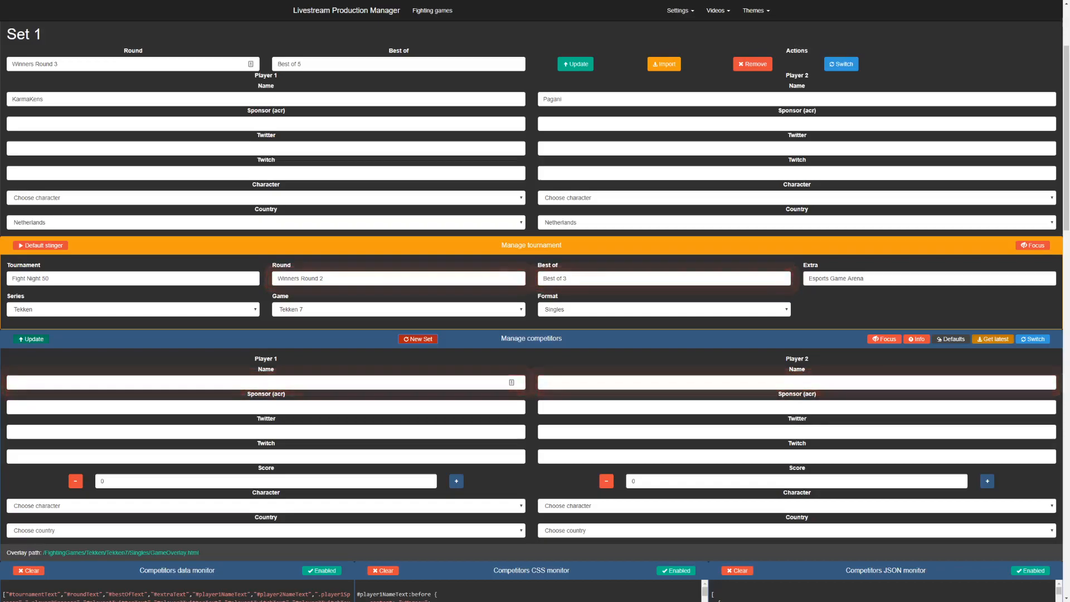
# Import Set 1 from the queue into the tournament and competitor fields and review the imported values
pyautogui.scroll(1, 532, 312)
pyautogui.scroll(1, 576, 387)
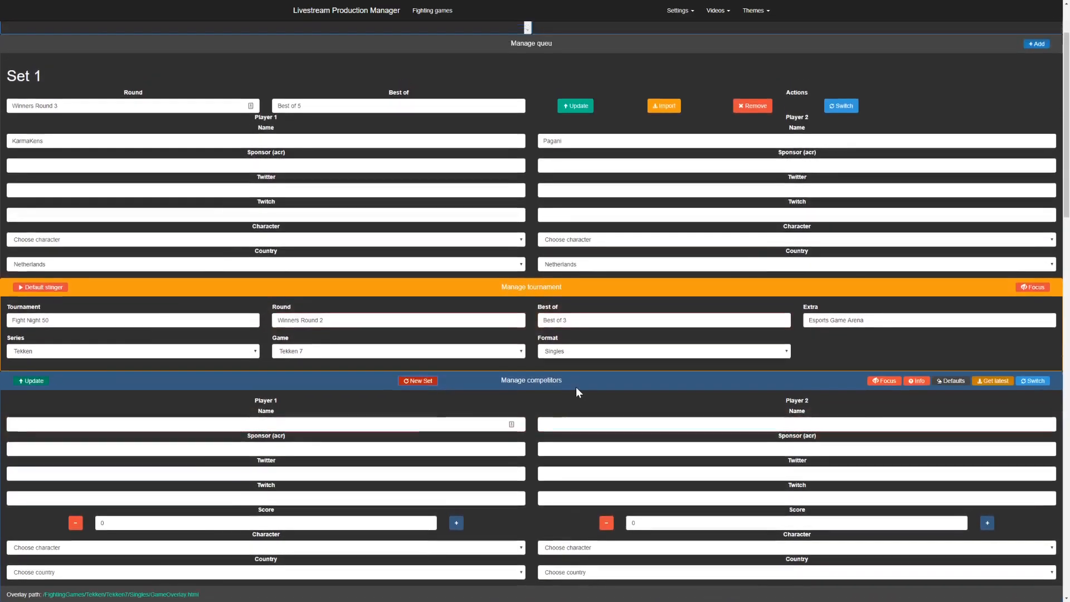
pyautogui.click(563, 425)
pyautogui.click(544, 397)
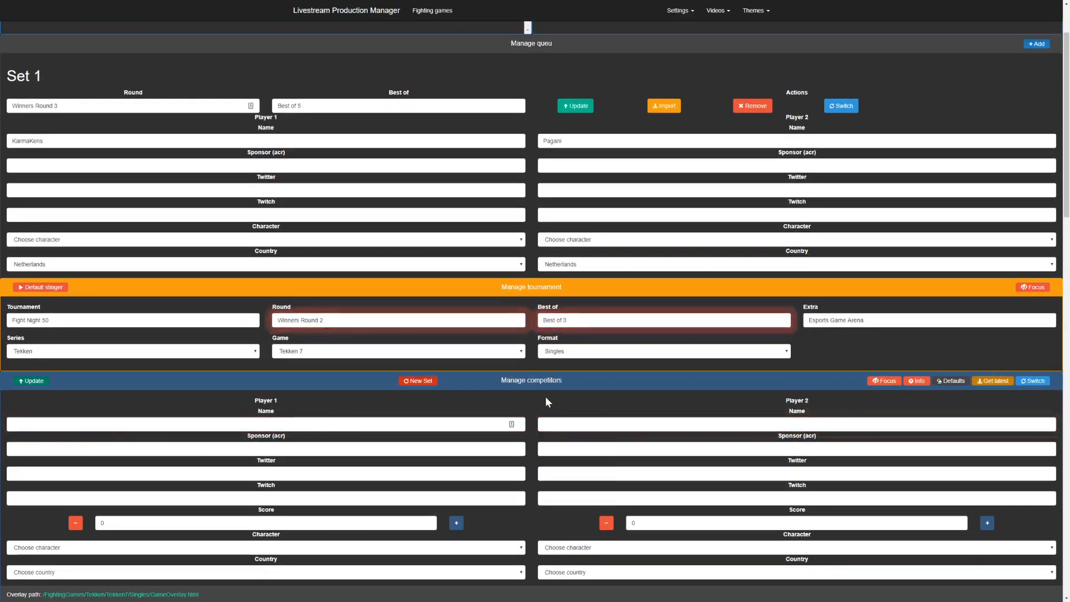
pyautogui.scroll(3, 545, 397)
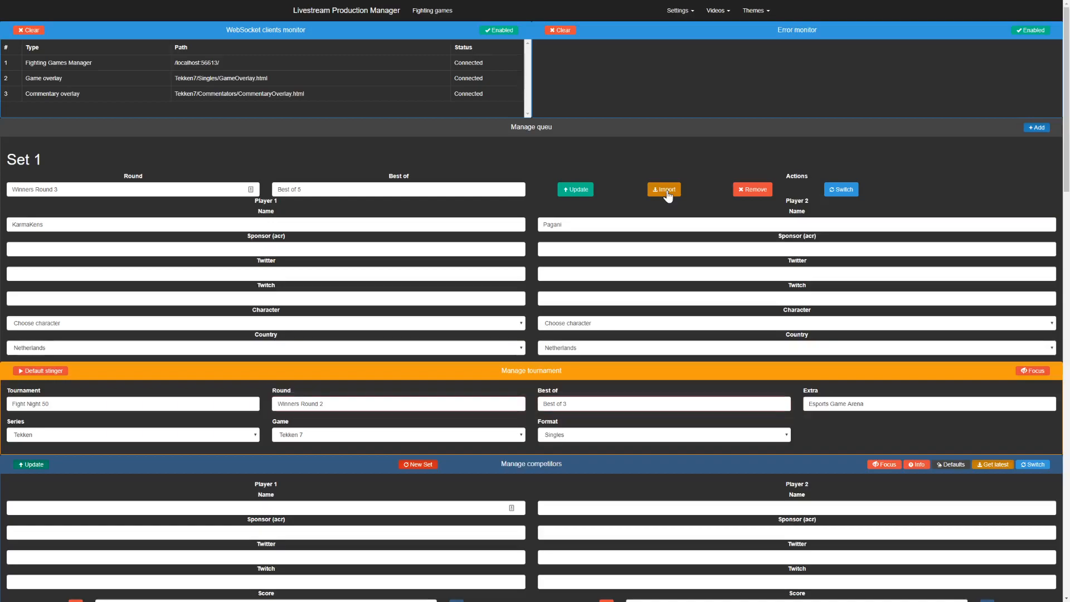
pyautogui.click(666, 190)
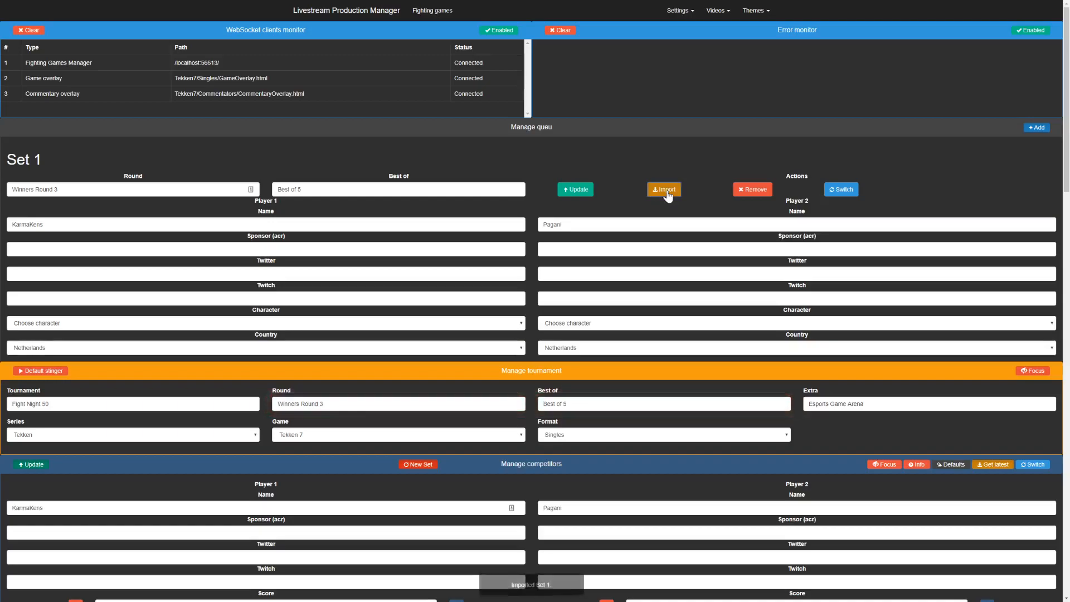
pyautogui.scroll(-3, 664, 258)
pyautogui.scroll(-1, 663, 258)
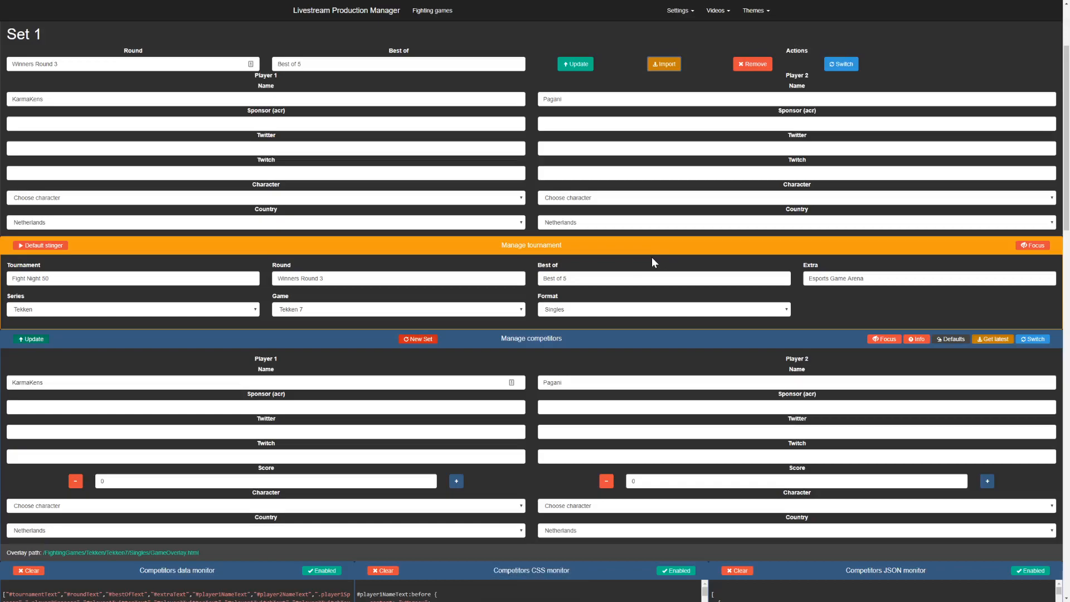
pyautogui.scroll(-3, 651, 256)
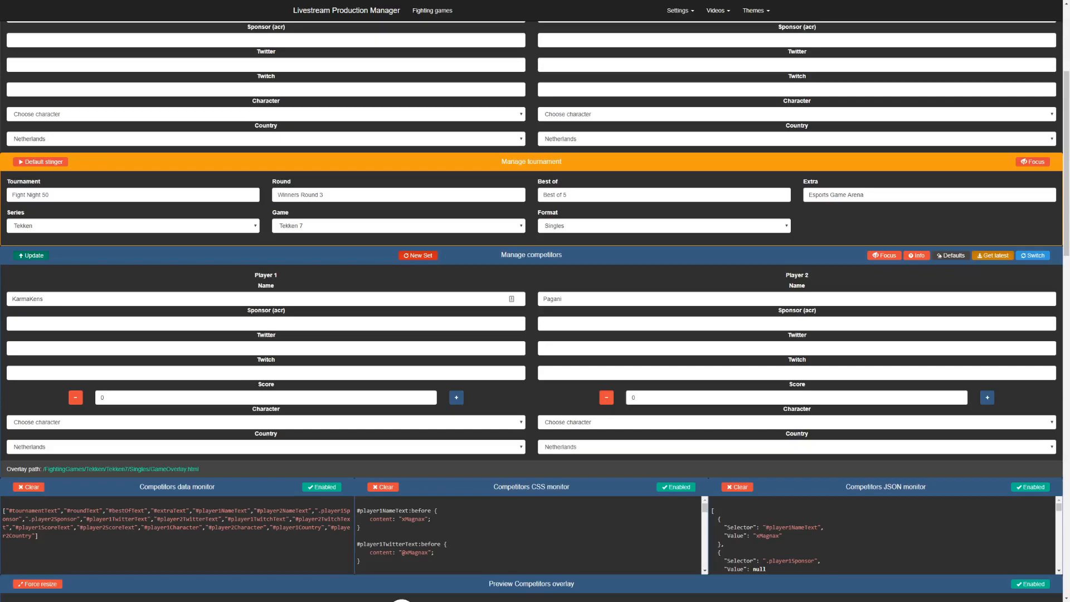
pyautogui.scroll(1, 629, 344)
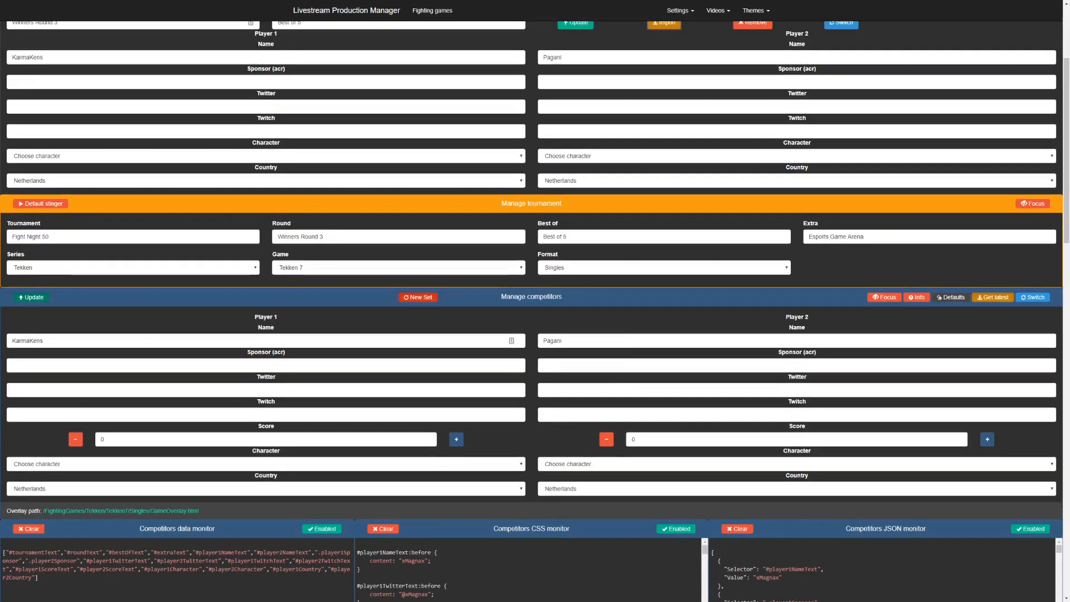
# Update the competitors overlay with the imported set data and compare the result with queued Set 1
pyautogui.scroll(-3, 248, 306)
pyautogui.click(33, 173)
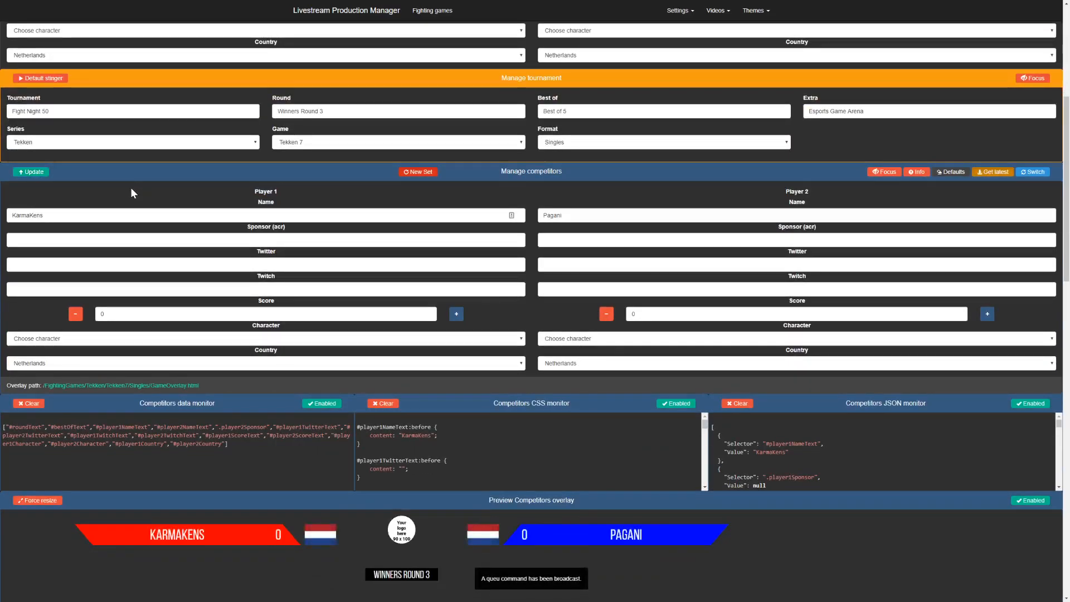
pyautogui.scroll(3, 115, 198)
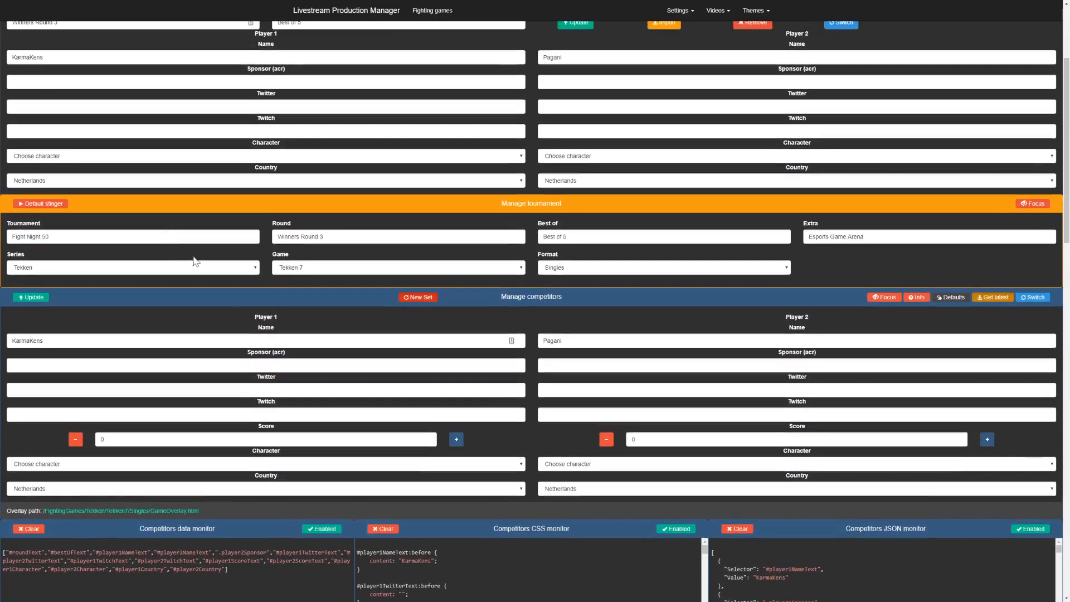
pyautogui.scroll(1, 245, 322)
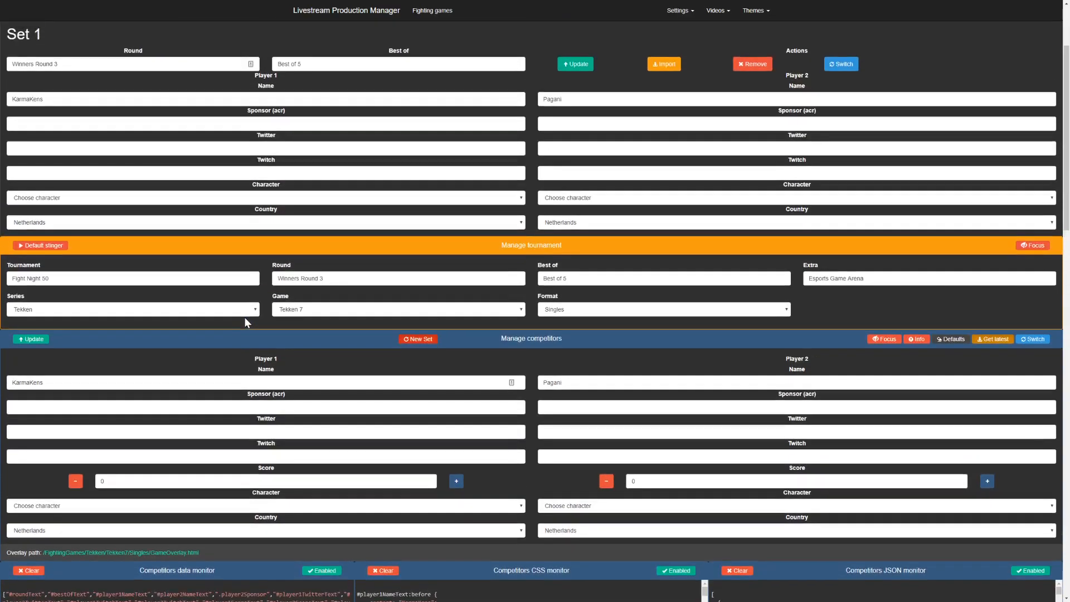
pyautogui.scroll(1, 248, 322)
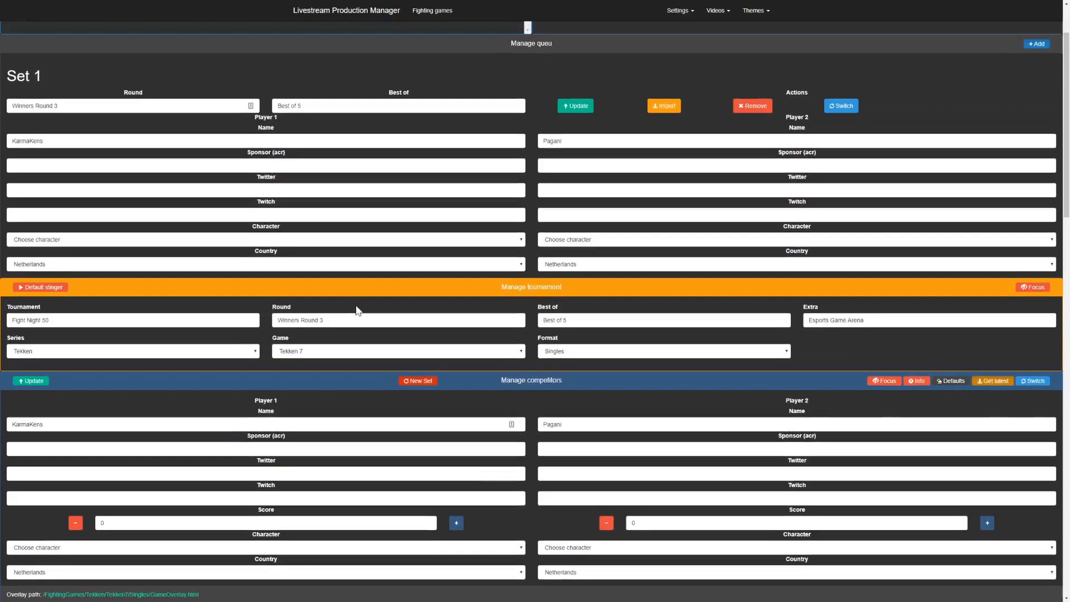
# Add two empty sets to the queue and review the three sets
pyautogui.scroll(1, 356, 310)
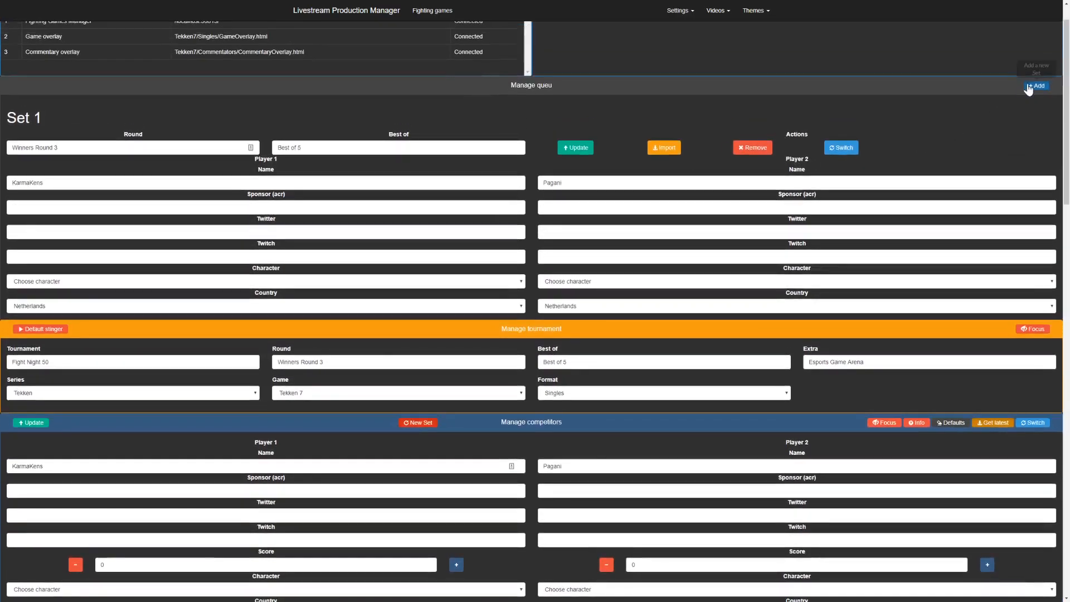
pyautogui.click(1028, 87)
pyautogui.click(1028, 87)
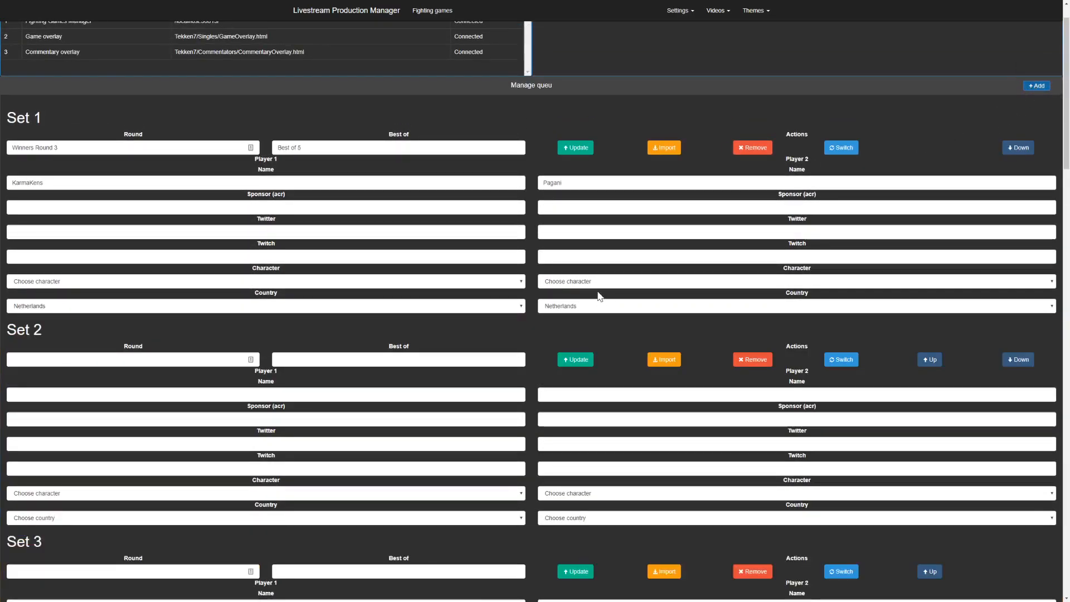
pyautogui.scroll(-1, 630, 304)
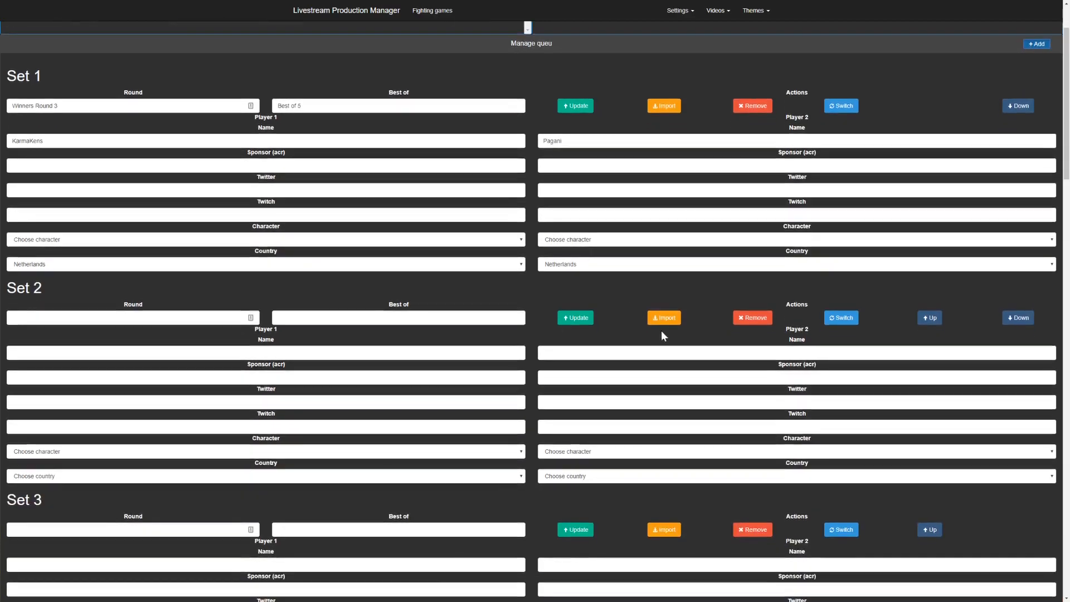
pyautogui.scroll(1, 807, 331)
pyautogui.scroll(-1, 858, 238)
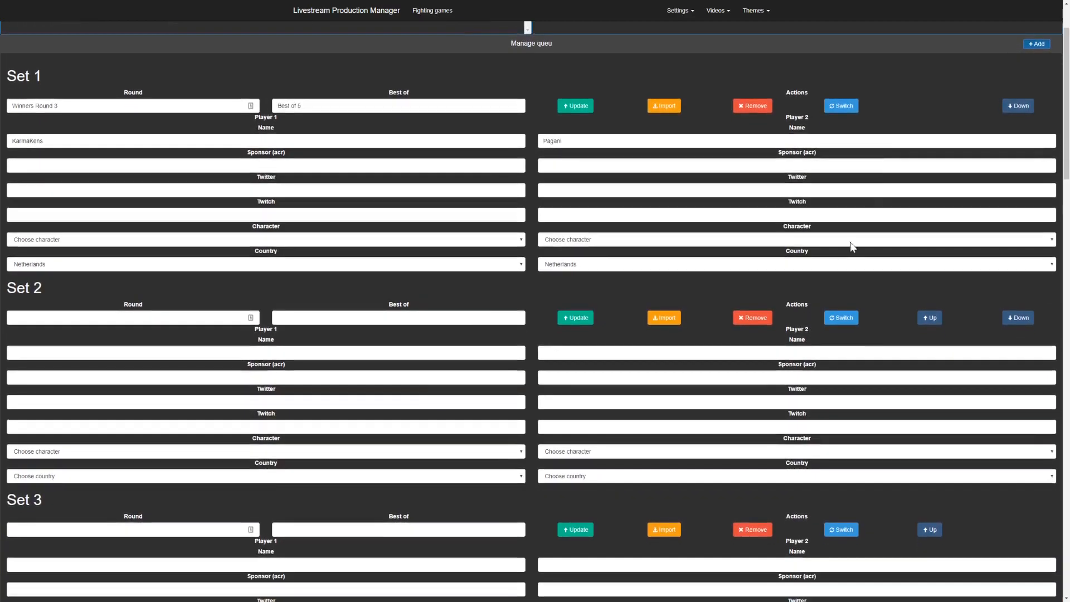
# Swap the players of queued Set 1 back and forth, and move the set down one place and up again
pyautogui.scroll(1, 833, 119)
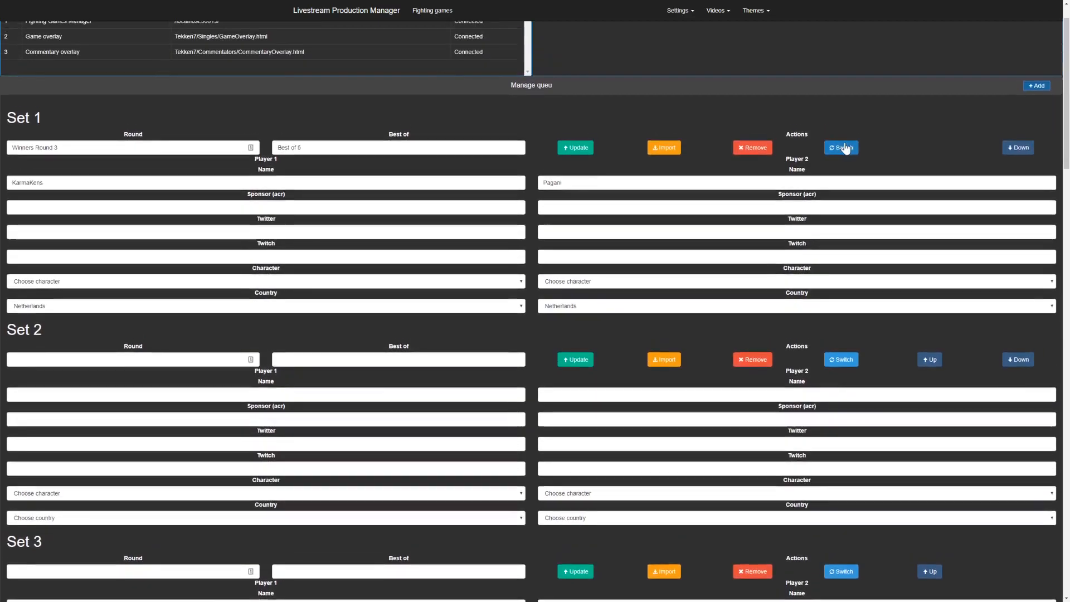
pyautogui.click(845, 153)
pyautogui.click(845, 152)
pyautogui.click(845, 152)
pyautogui.click(845, 152)
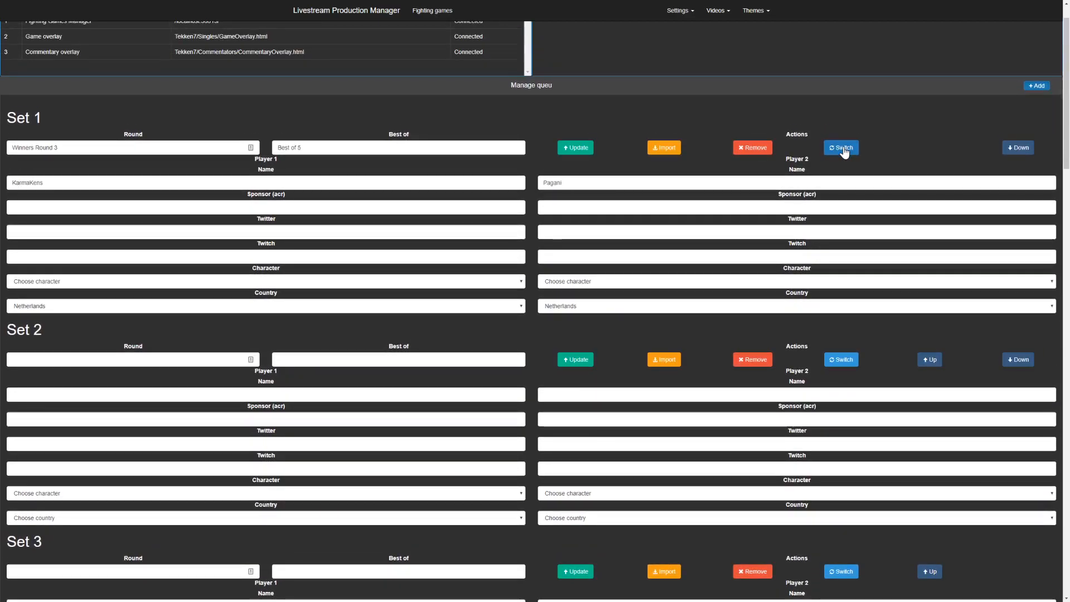
pyautogui.click(1025, 149)
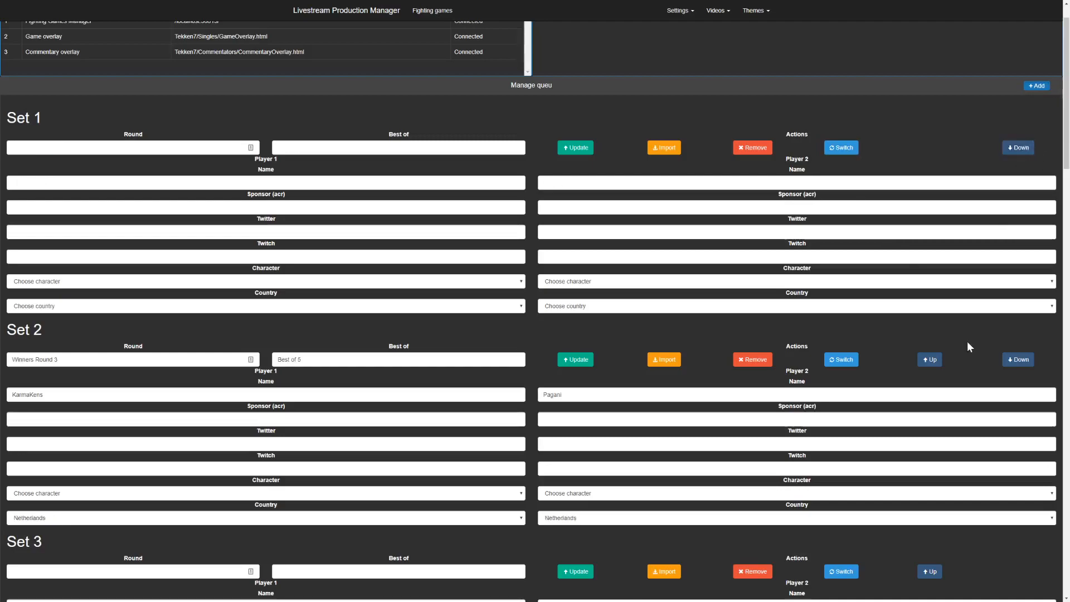
pyautogui.click(931, 360)
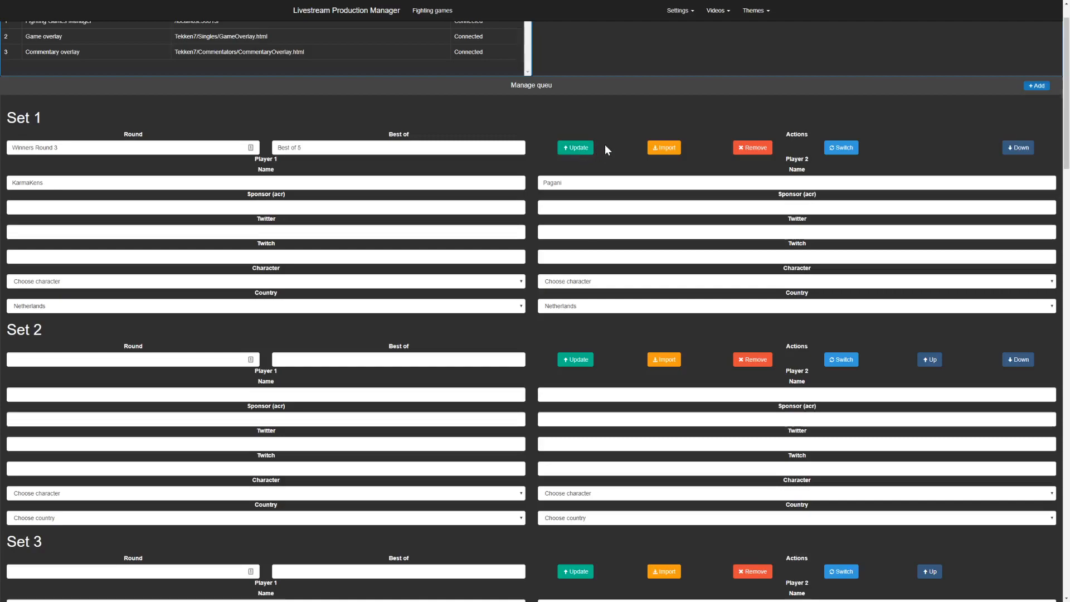
# Remove all sets from the queue and look over the tournament and competitor sections
pyautogui.click(747, 150)
pyautogui.click(747, 149)
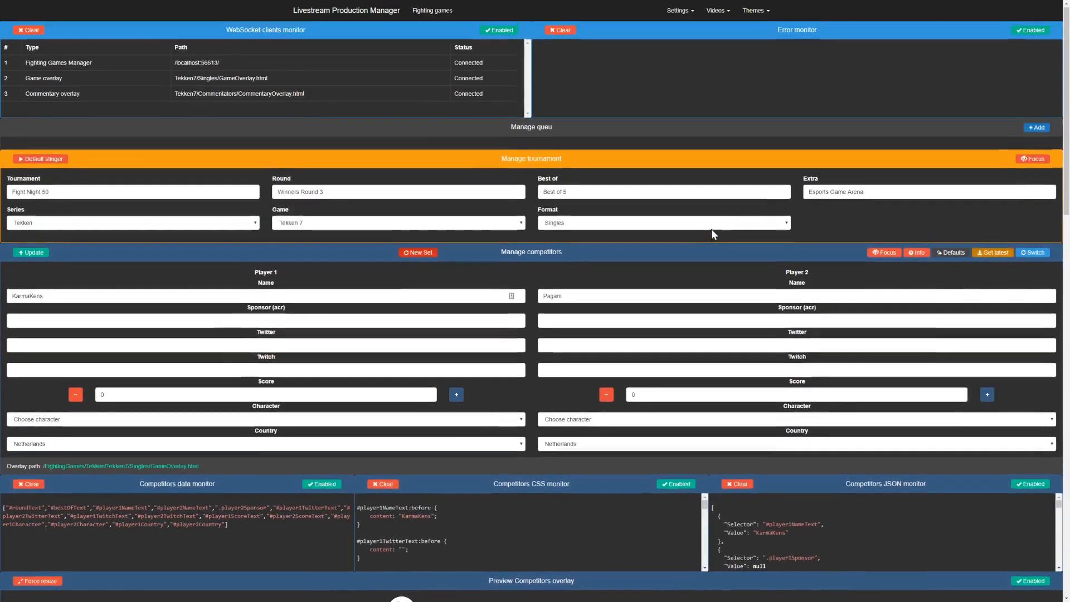
pyautogui.scroll(-1, 714, 229)
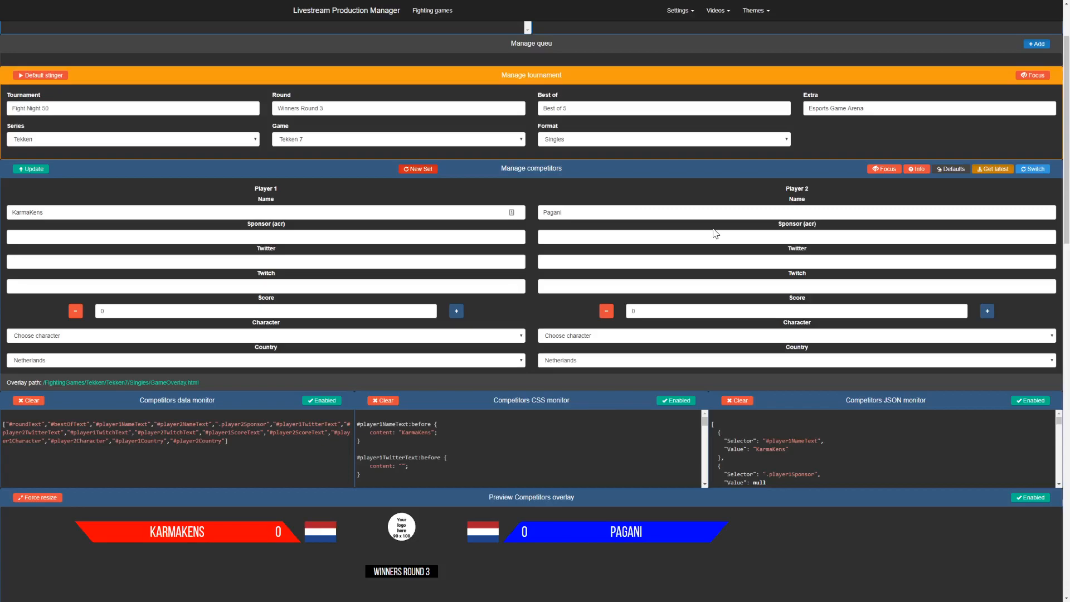
pyautogui.scroll(2, 685, 255)
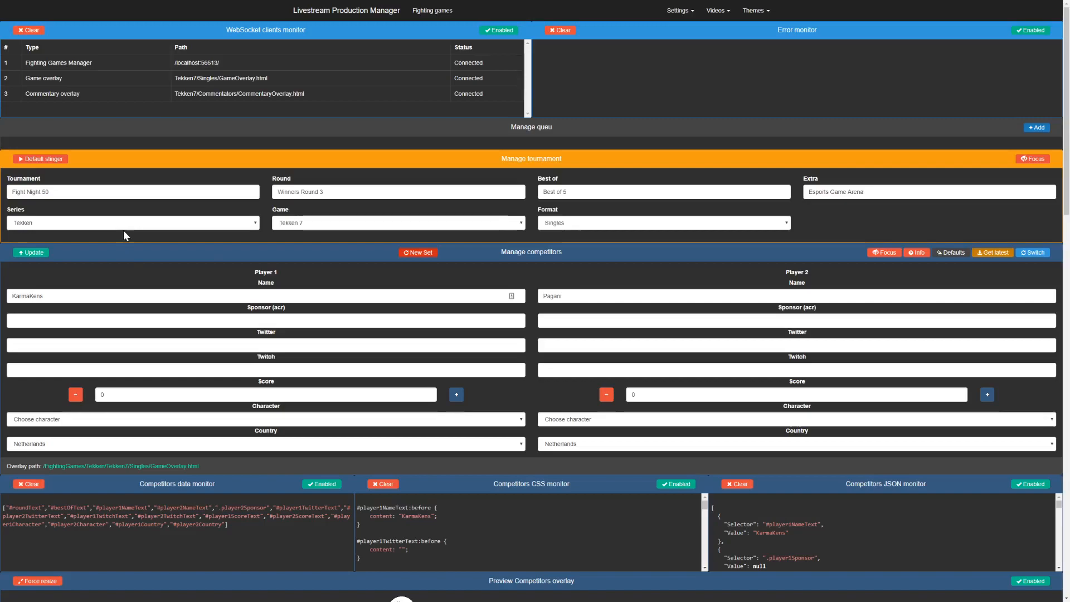
# Set the tournament's series to Super Smash Bros., the game to Super Smash Bros. Ultimate and the format to Singles
pyautogui.click(79, 226)
pyautogui.click(59, 249)
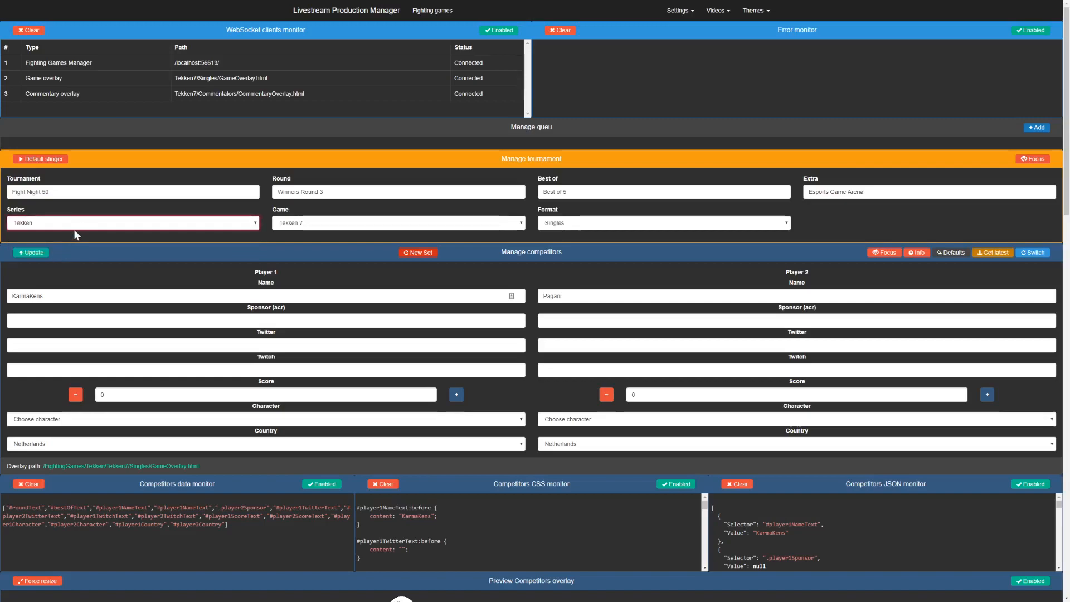
pyautogui.click(398, 223)
pyautogui.click(353, 263)
pyautogui.click(564, 223)
pyautogui.click(564, 225)
pyautogui.click(564, 226)
pyautogui.click(566, 242)
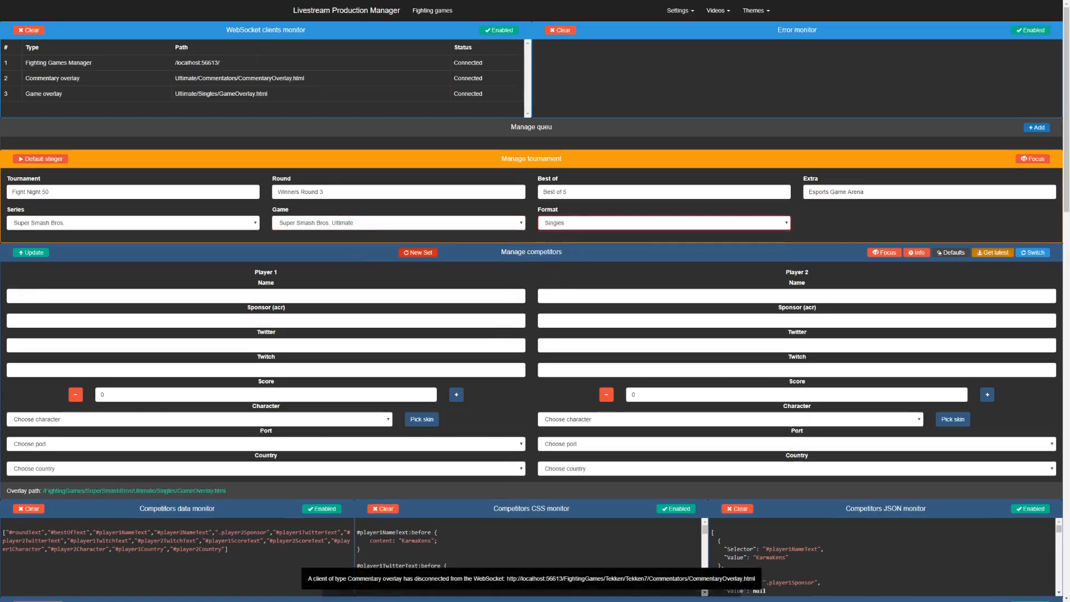
# Change the tournament format to Doubles and check the Twitter and Twitch fields of Team 1's Player 1
pyautogui.click(593, 224)
pyautogui.click(583, 248)
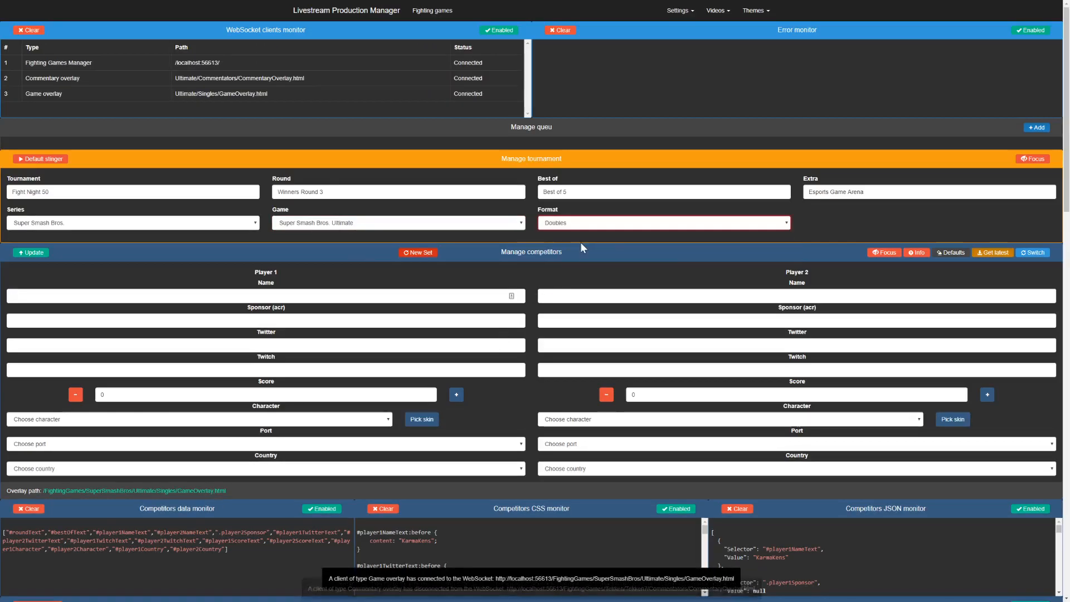
pyautogui.scroll(-1, 178, 399)
pyautogui.click(166, 368)
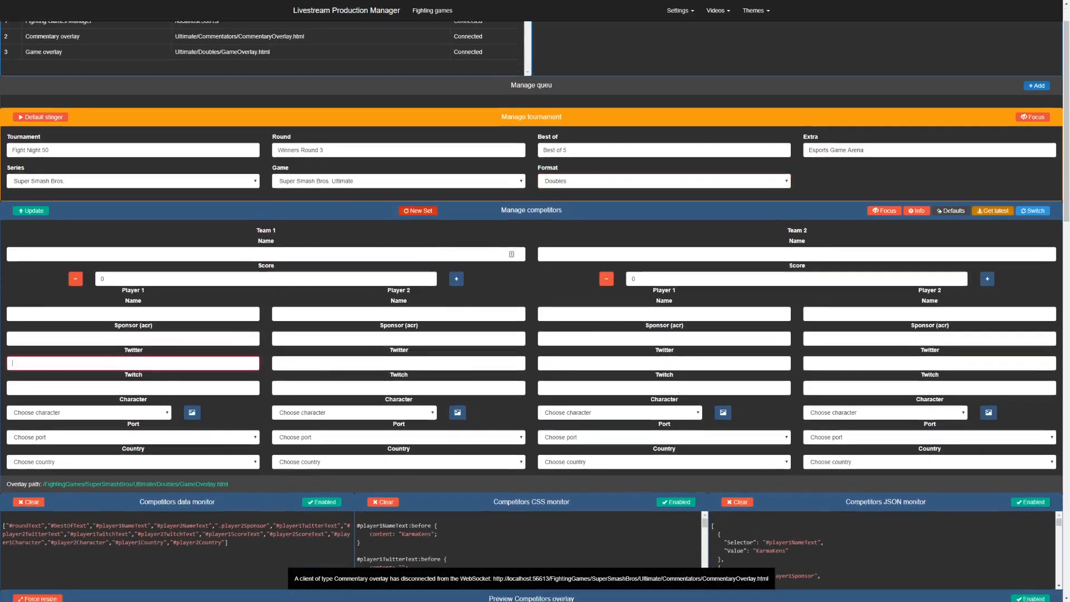
pyautogui.click(161, 388)
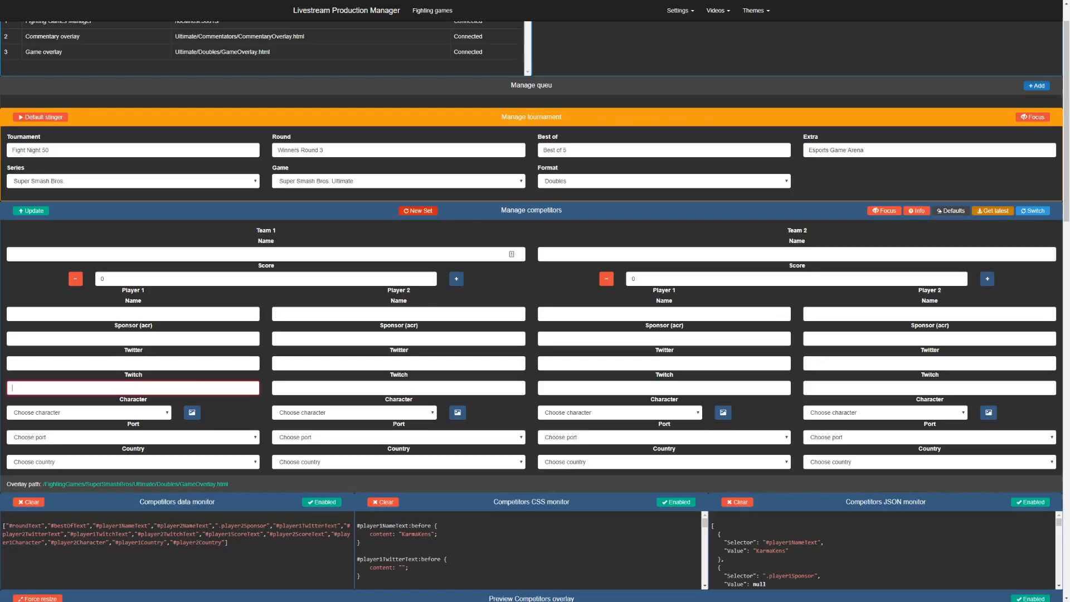
pyautogui.scroll(1, 535, 301)
pyautogui.click(115, 272)
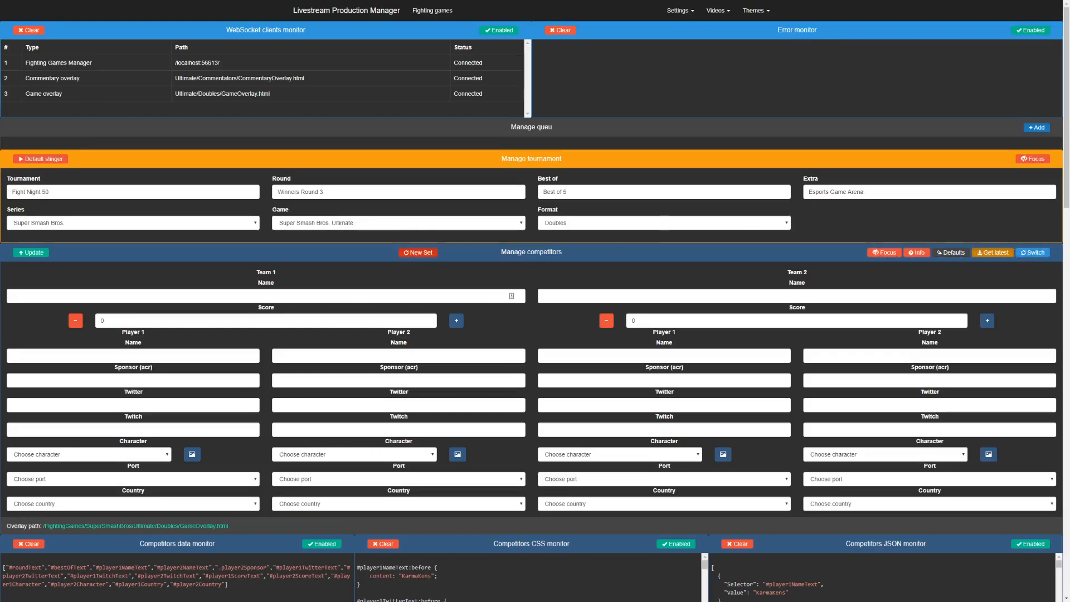
# Place a second browser window of the manager beside the main one and narrow it to check the compact layout
pyautogui.moveTo(0, 262); pyautogui.dragTo(0, 192)
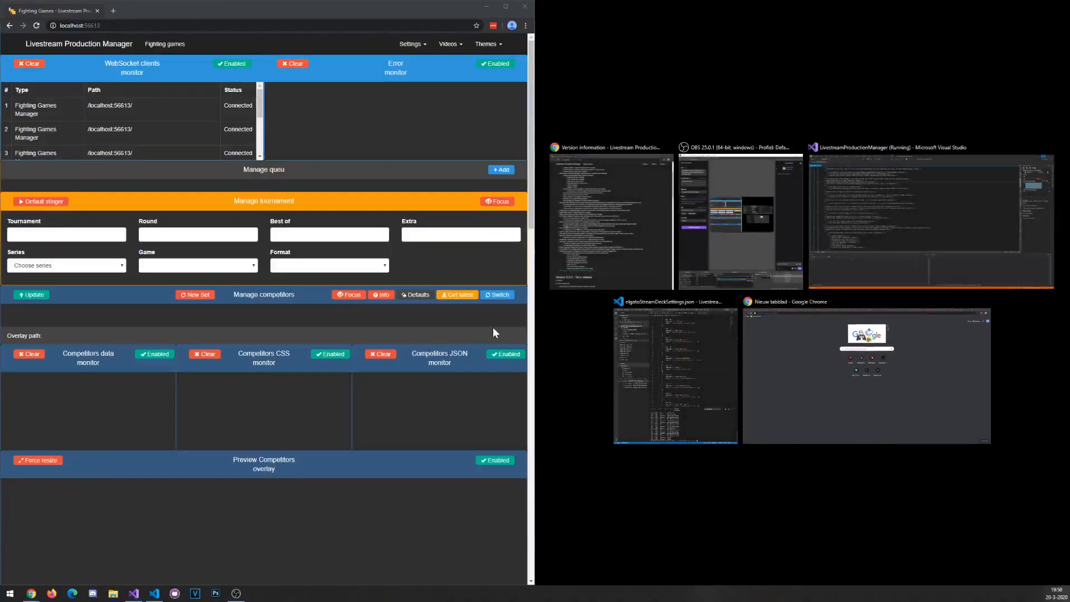
pyautogui.click(523, 320)
pyautogui.moveTo(534, 325); pyautogui.dragTo(442, 325)
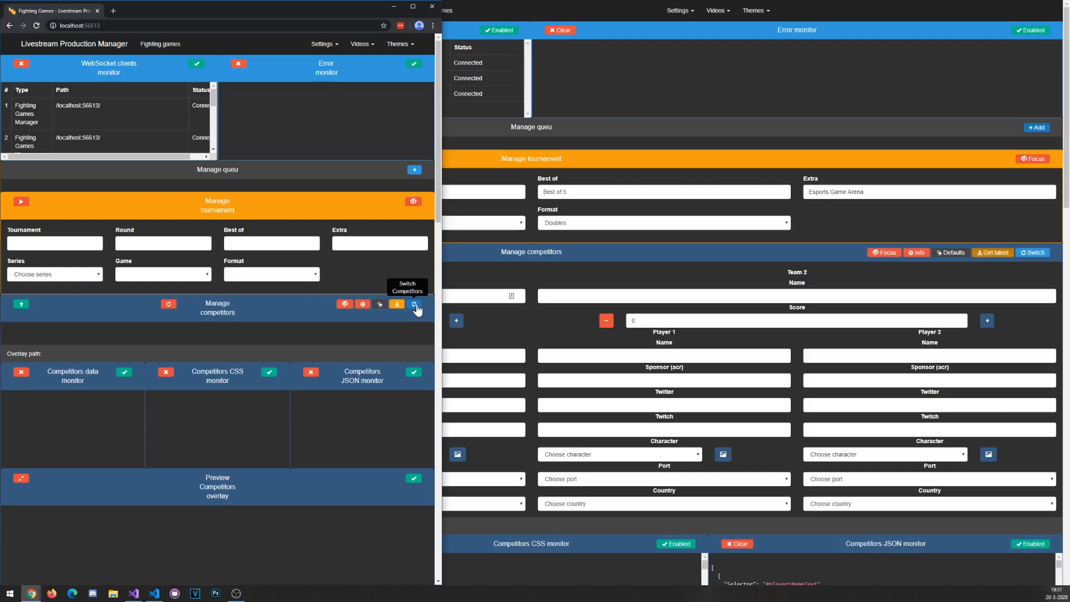
# Open the General Settings in the narrow window, read the DefaultTheme explanation, and close the settings and the window
pyautogui.click(333, 53)
pyautogui.click(301, 62)
pyautogui.moveTo(104, 89)
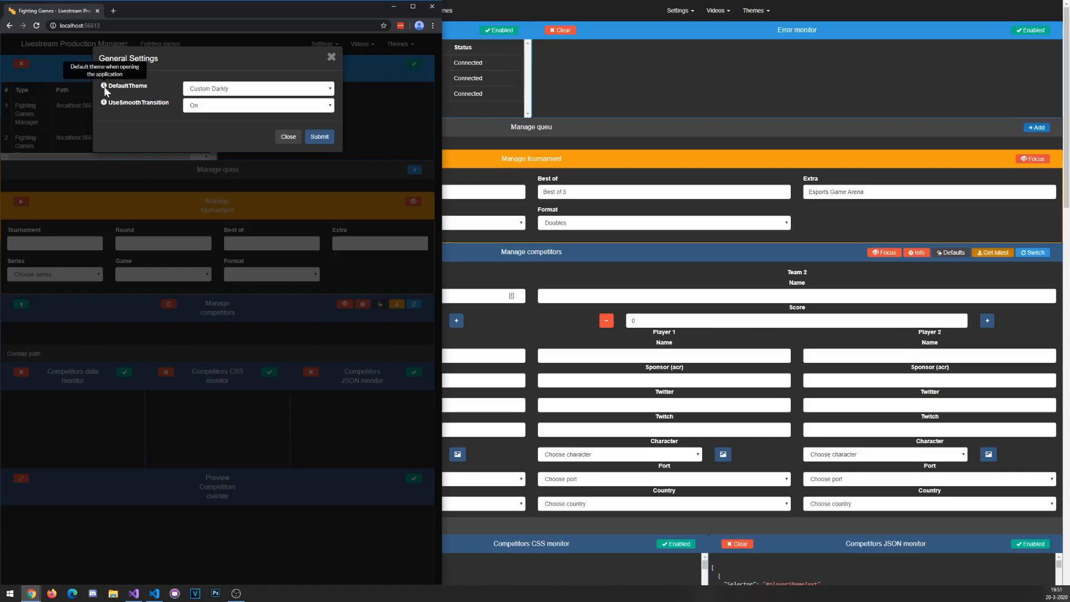
pyautogui.click(216, 187)
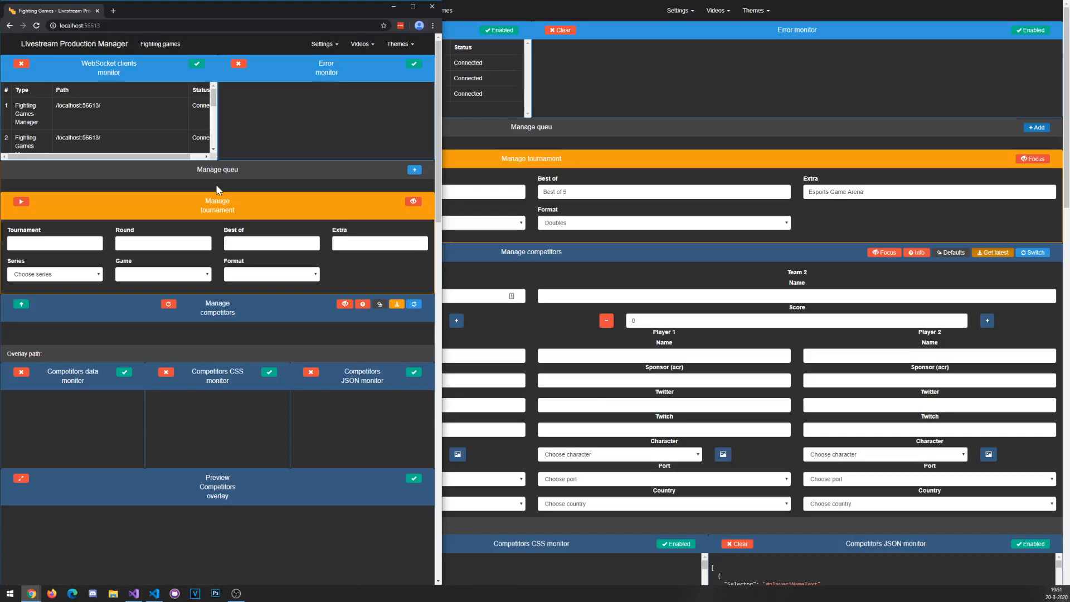
pyautogui.scroll(-1, 217, 189)
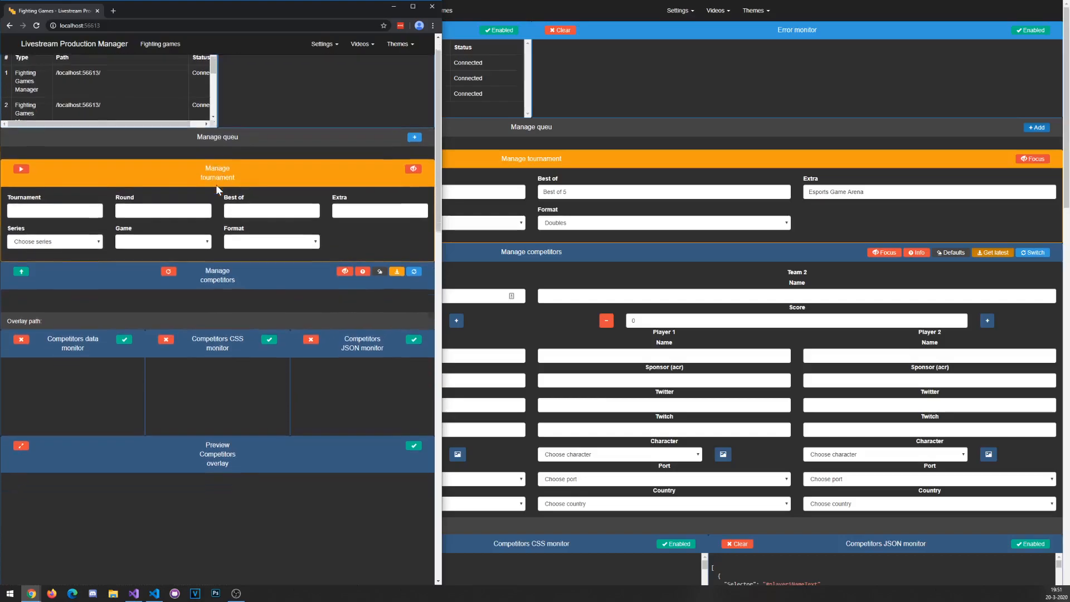
pyautogui.click(432, 6)
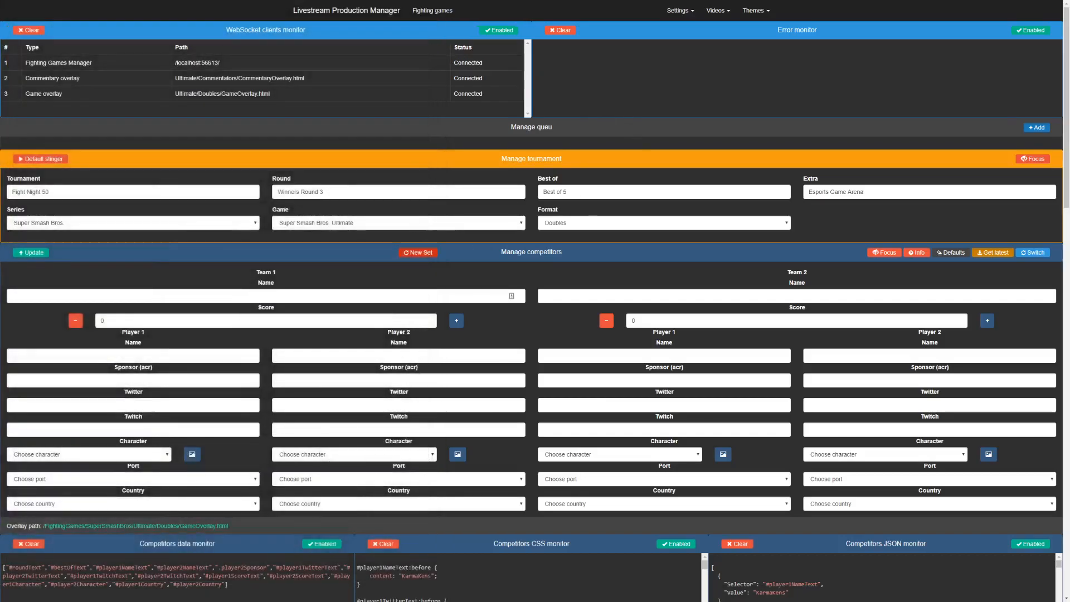
# Look over the Doubles competitor form and overlay preview, and replay the default stinger animation twice
pyautogui.scroll(-2, 601, 192)
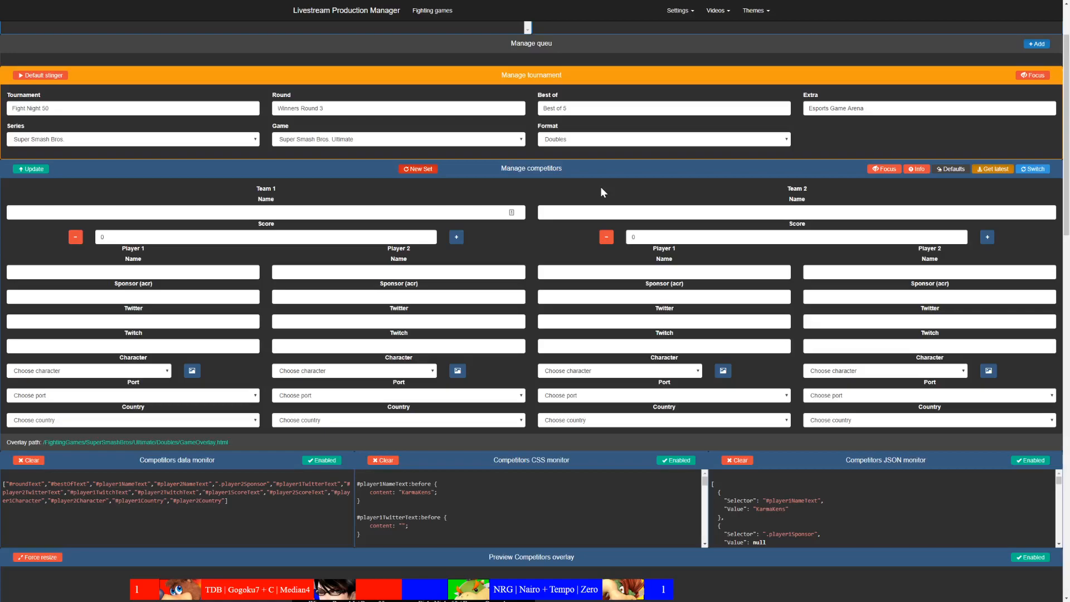
pyautogui.scroll(2, 600, 187)
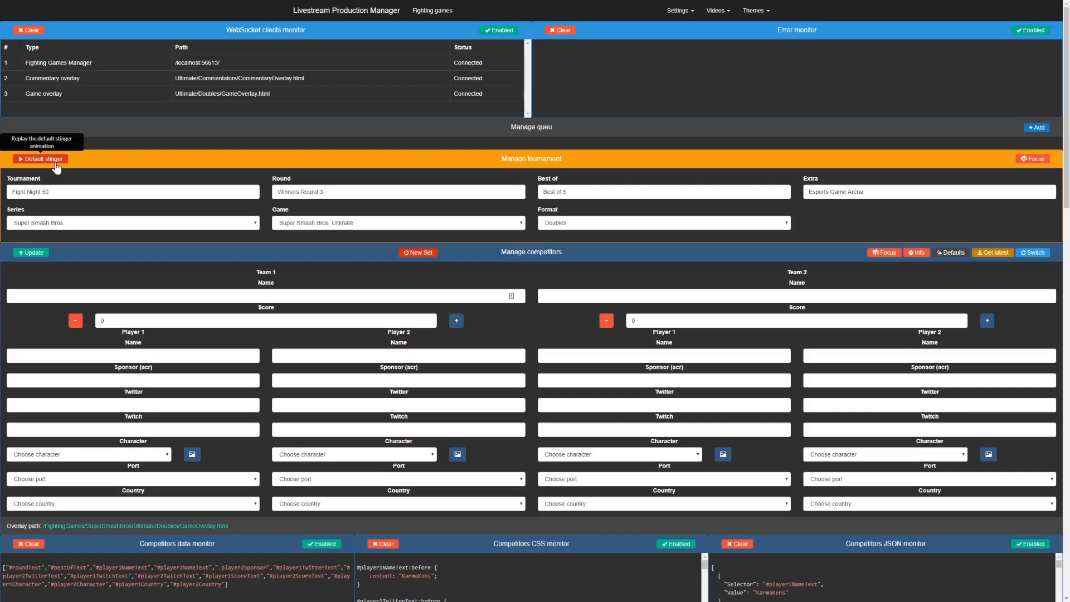
pyautogui.click(57, 161)
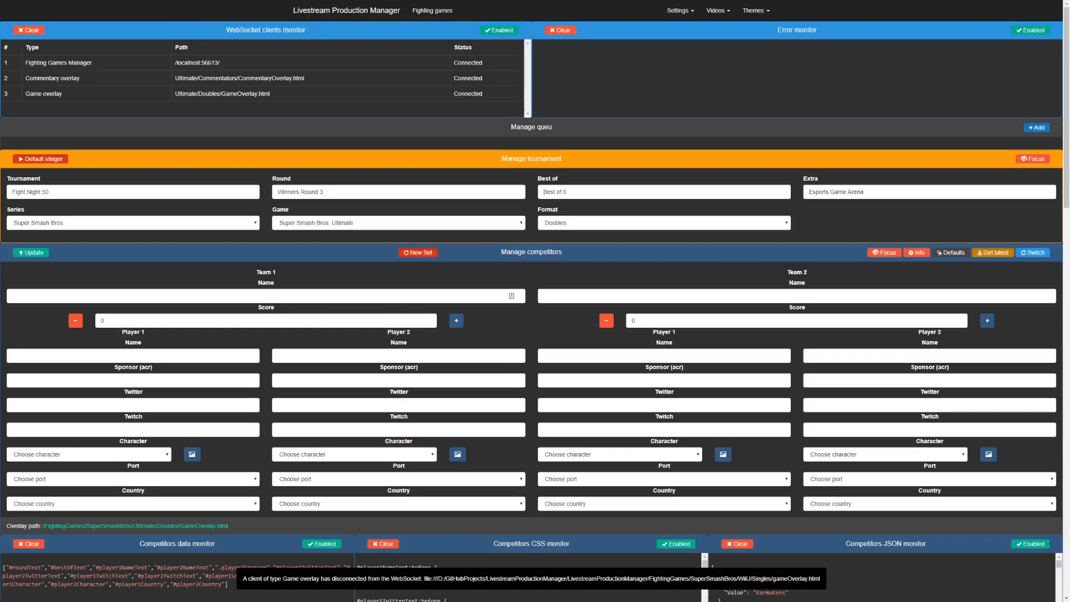
pyautogui.click(54, 160)
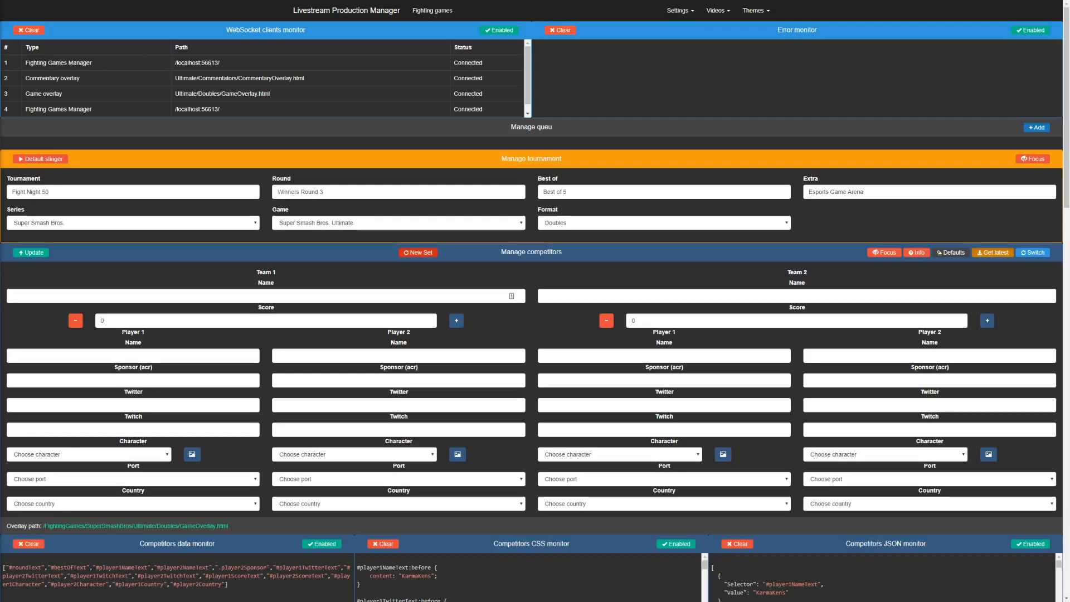
# Switch to the Livestream Production Manager Blitz window and choose the Super Smash Bros. series and one of its games
pyautogui.moveTo(0, 248); pyautogui.dragTo(338, 10)
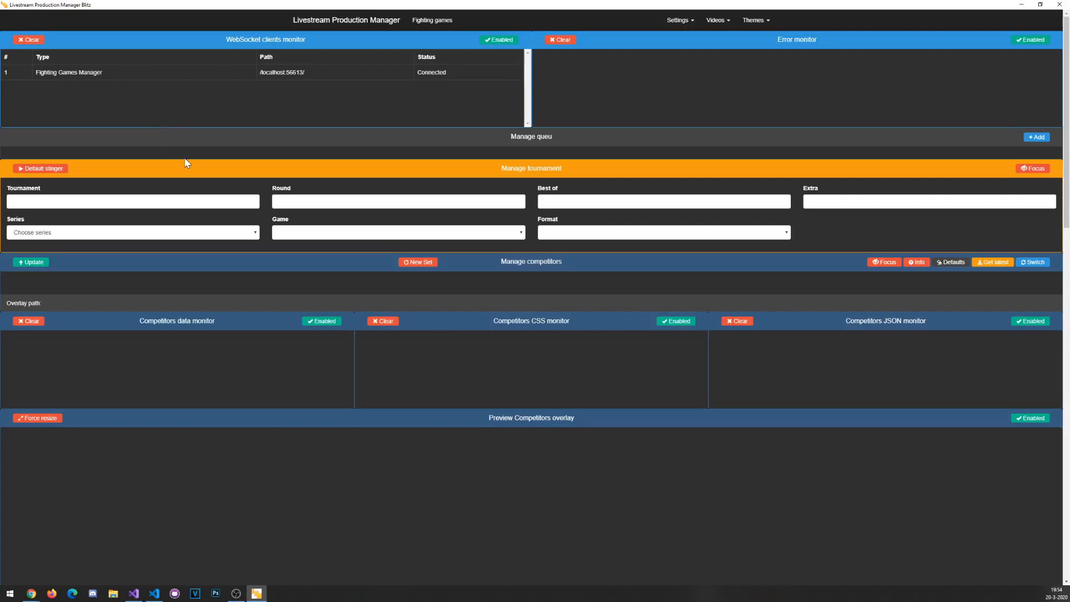
pyautogui.scroll(-1, 90, 209)
pyautogui.click(84, 191)
pyautogui.click(79, 211)
pyautogui.click(285, 195)
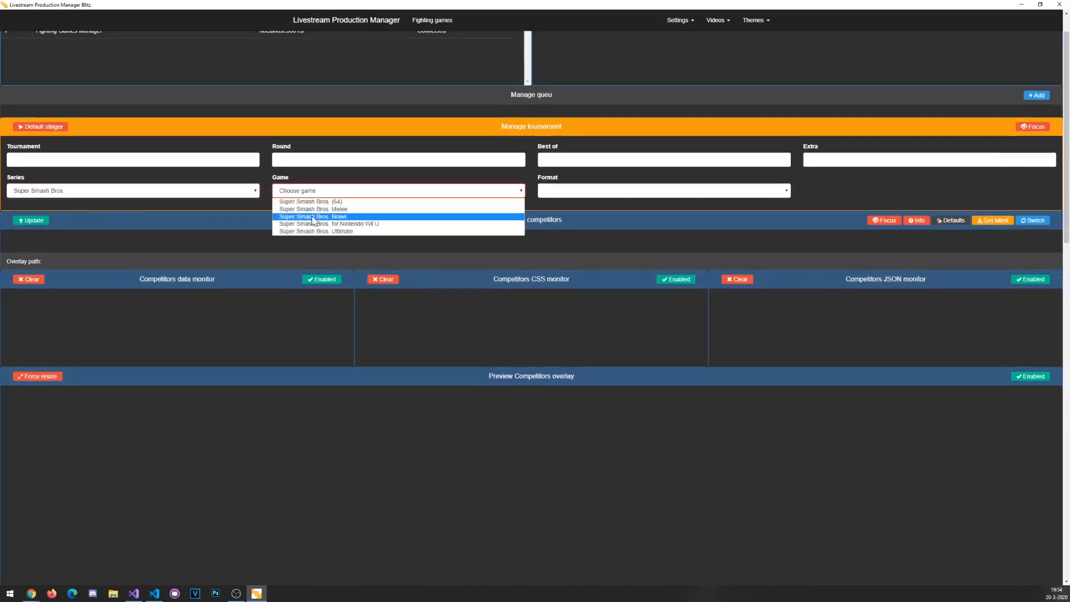
pyautogui.click(313, 229)
# Set the series to Tekken, the game to Tekken 7 and the format to Singles in the Blitz window
pyautogui.click(187, 196)
pyautogui.click(102, 215)
pyautogui.click(331, 195)
pyautogui.click(330, 204)
pyautogui.click(576, 191)
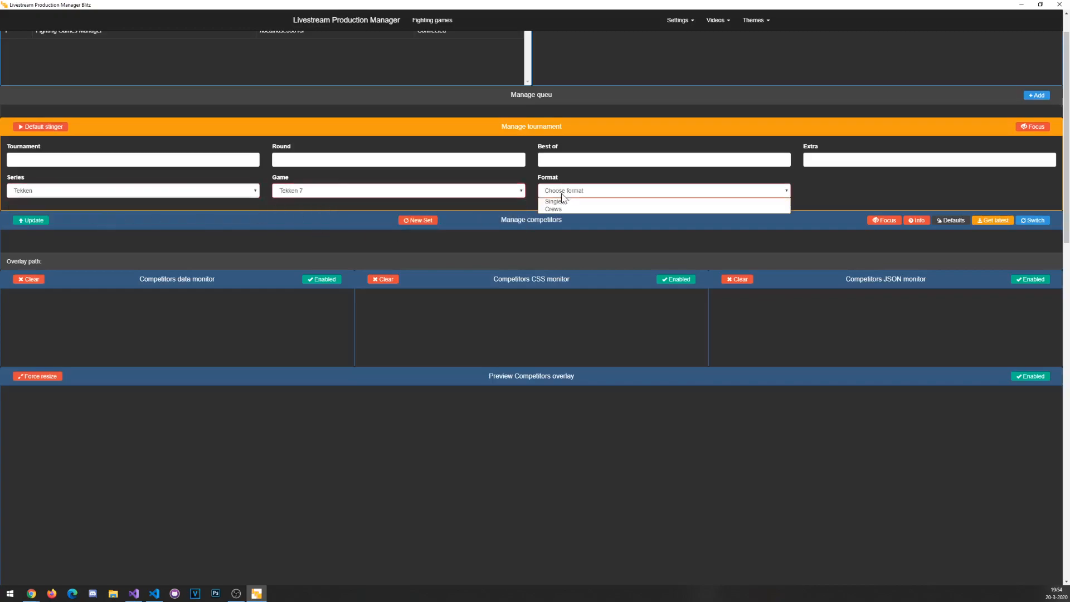
pyautogui.click(577, 202)
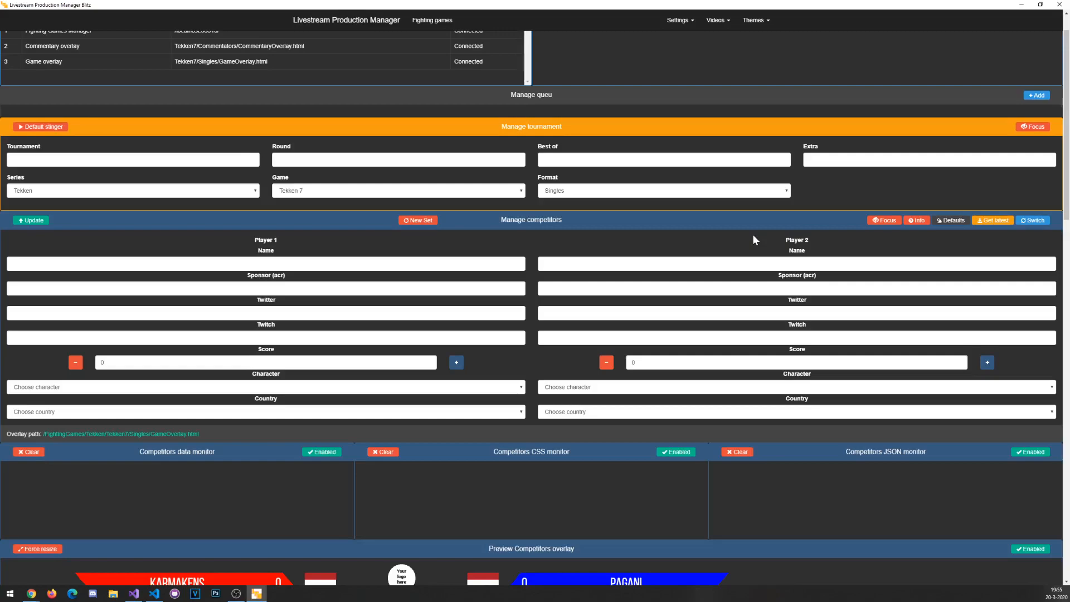
# Get the latest match data into the tournament and competitor fields
pyautogui.press('Tab')
pyautogui.hotkey('alt', 'g')
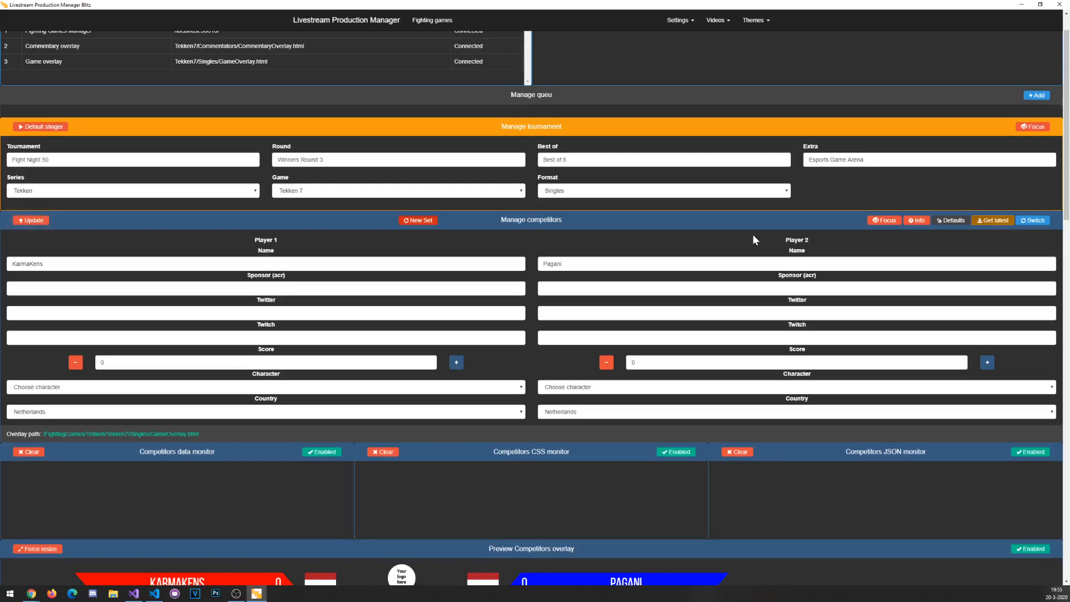
# Swap the two competitors back and forth repeatedly, ending with their sides reversed
pyautogui.hotkey('alt', 's')
pyautogui.hotkey('alt', 's')
pyautogui.hotkey('alt', 's')
pyautogui.hotkey('alt', 's')
pyautogui.hotkey('alt', 's')
pyautogui.hotkey('alt', 's')
pyautogui.hotkey('alt', 's')
pyautogui.hotkey('alt', 's')
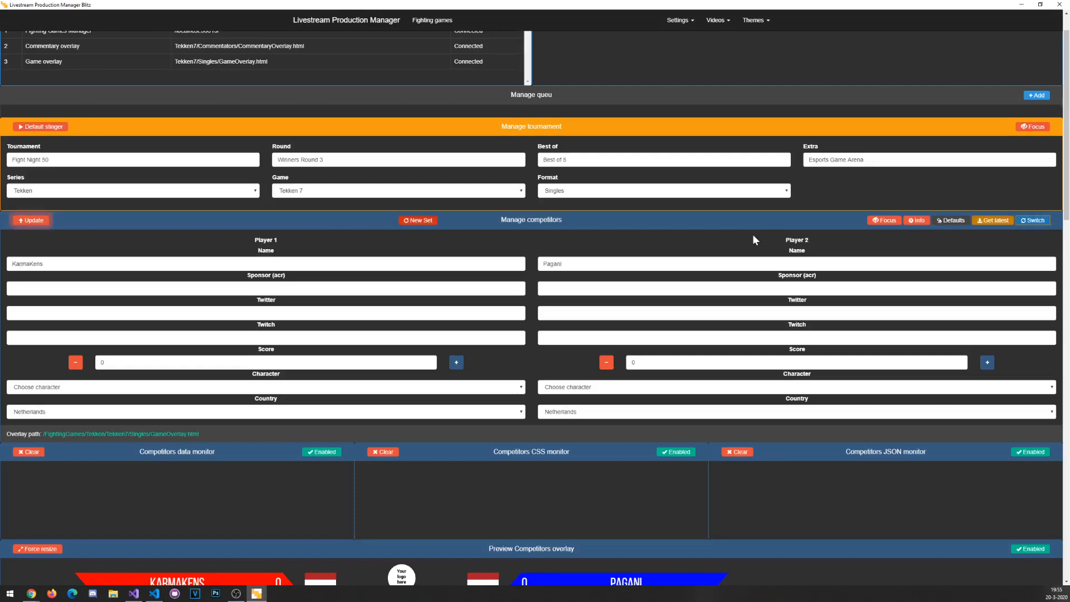
pyautogui.hotkey('alt', 's')
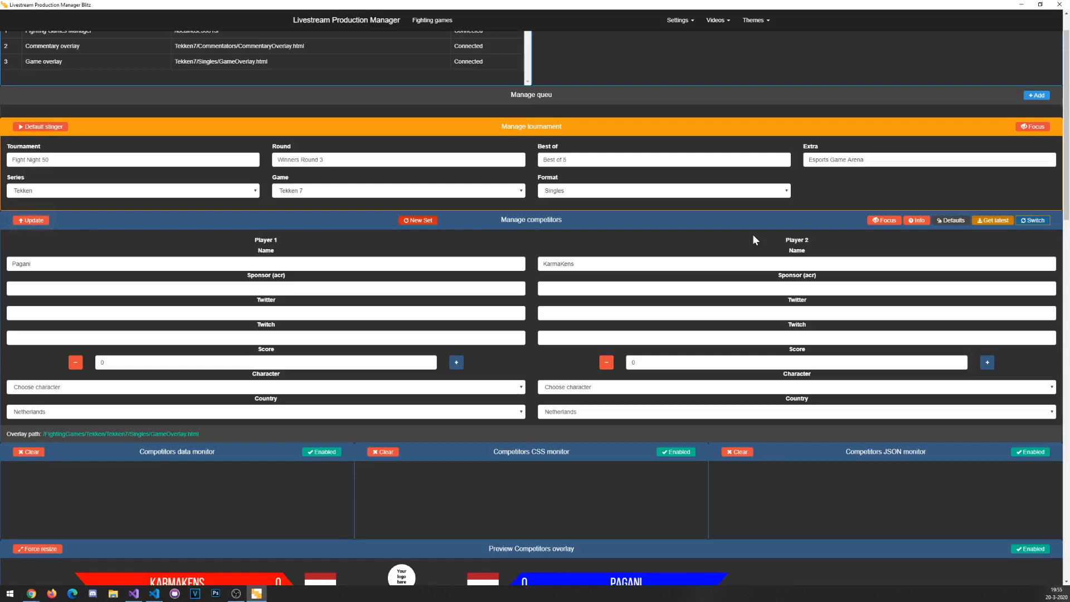
# Update the overlay with the swapped competitors, and raise Player 2's score to 1 with another update
pyautogui.hotkey('alt', 'u')
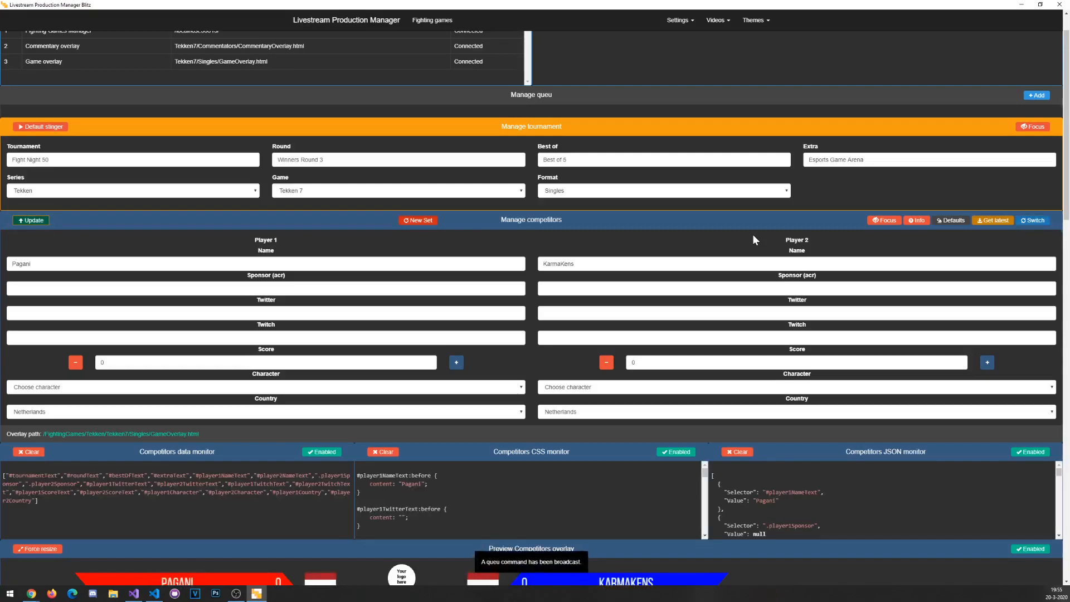
pyautogui.hotkey('alt', '2')
pyautogui.hotkey('alt', 'u')
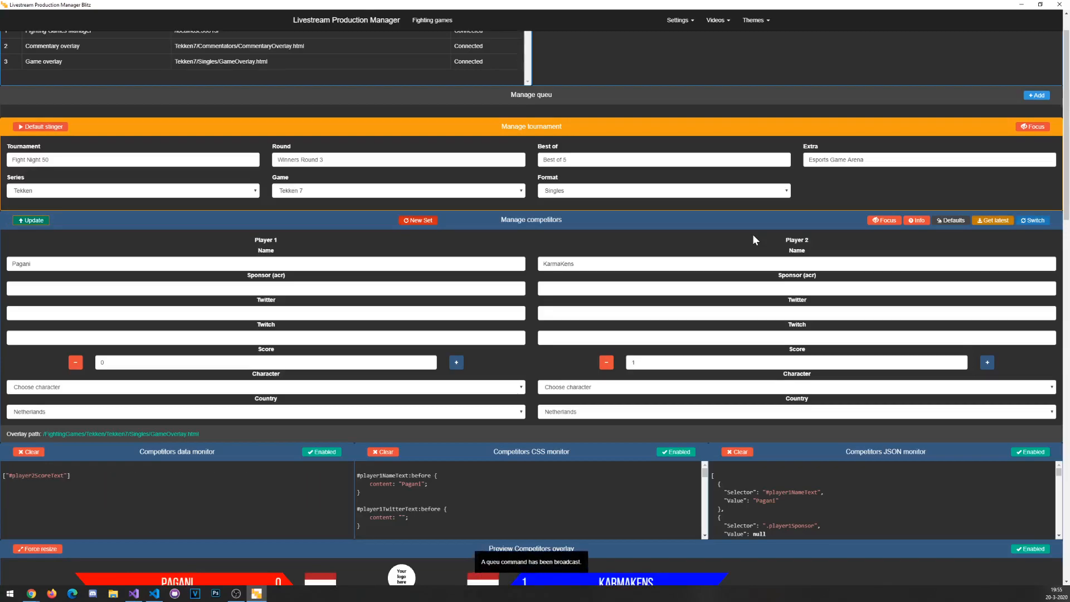